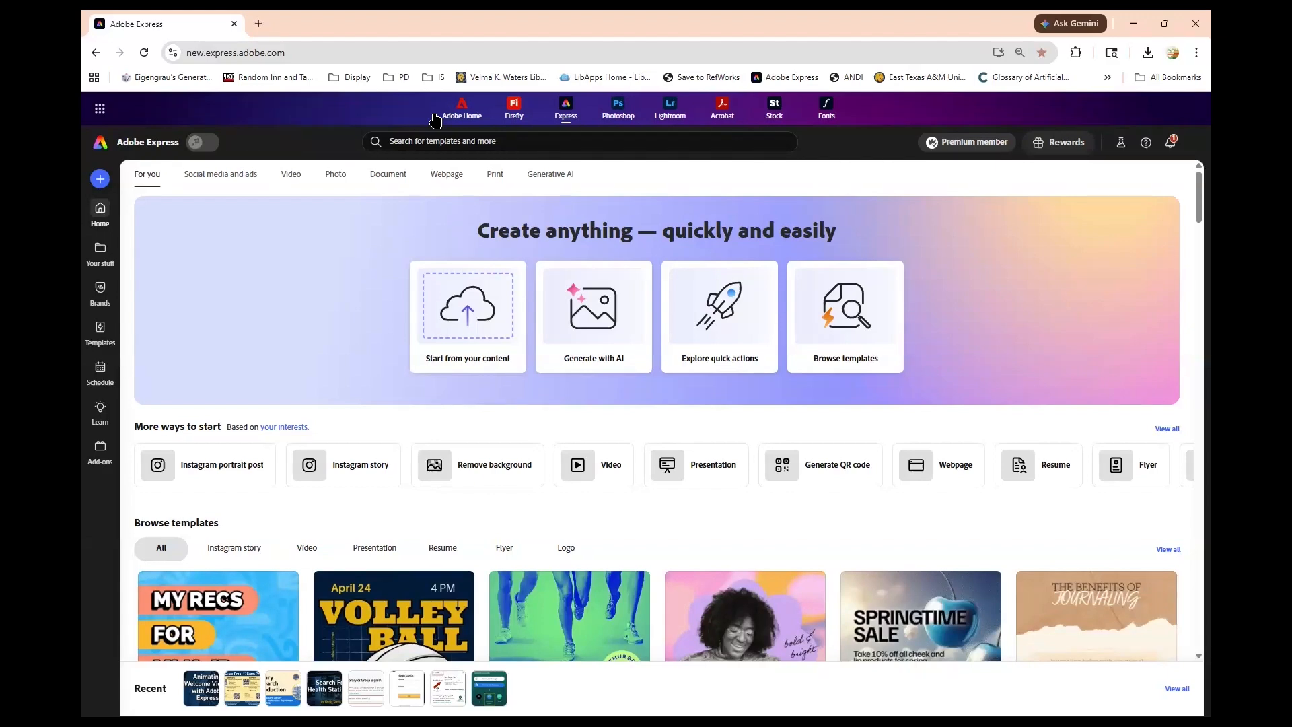
Open the Animate characters tool from the full list of quick actions in full-screen view.
{"action": "key", "text": "F11"}
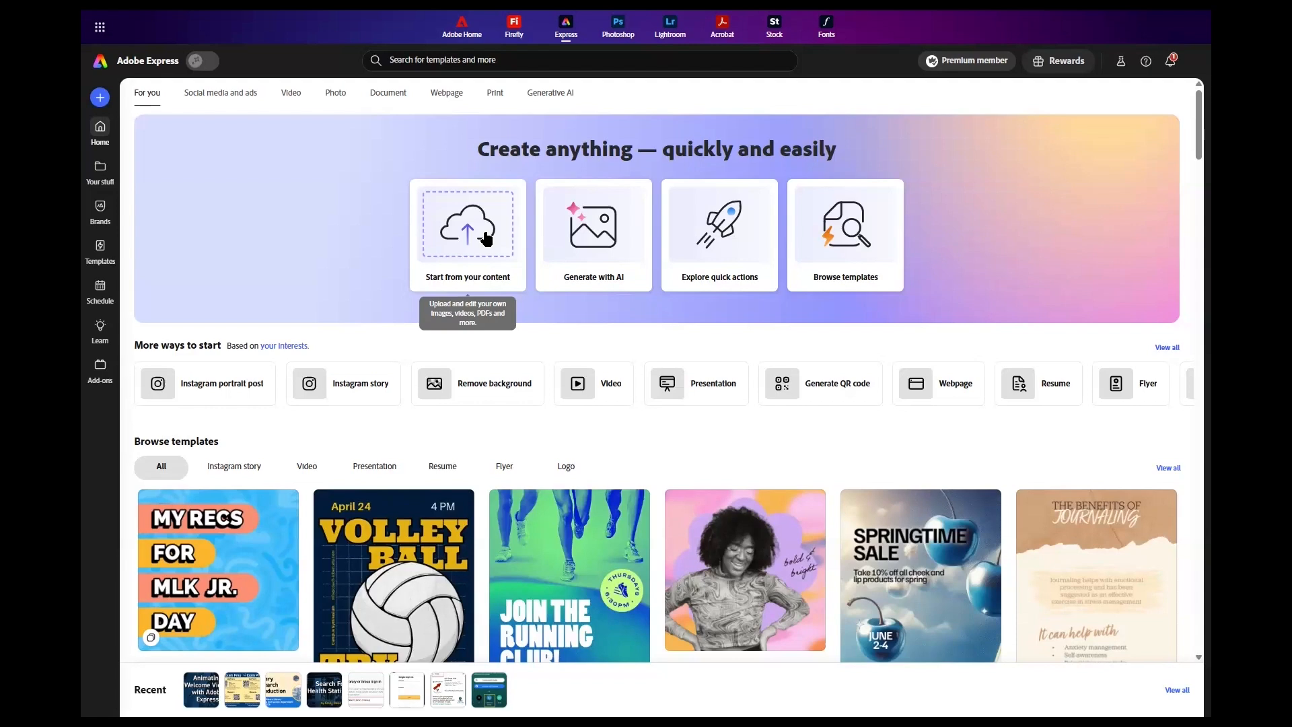
{"action": "left_click", "coordinate": [1167, 348]}
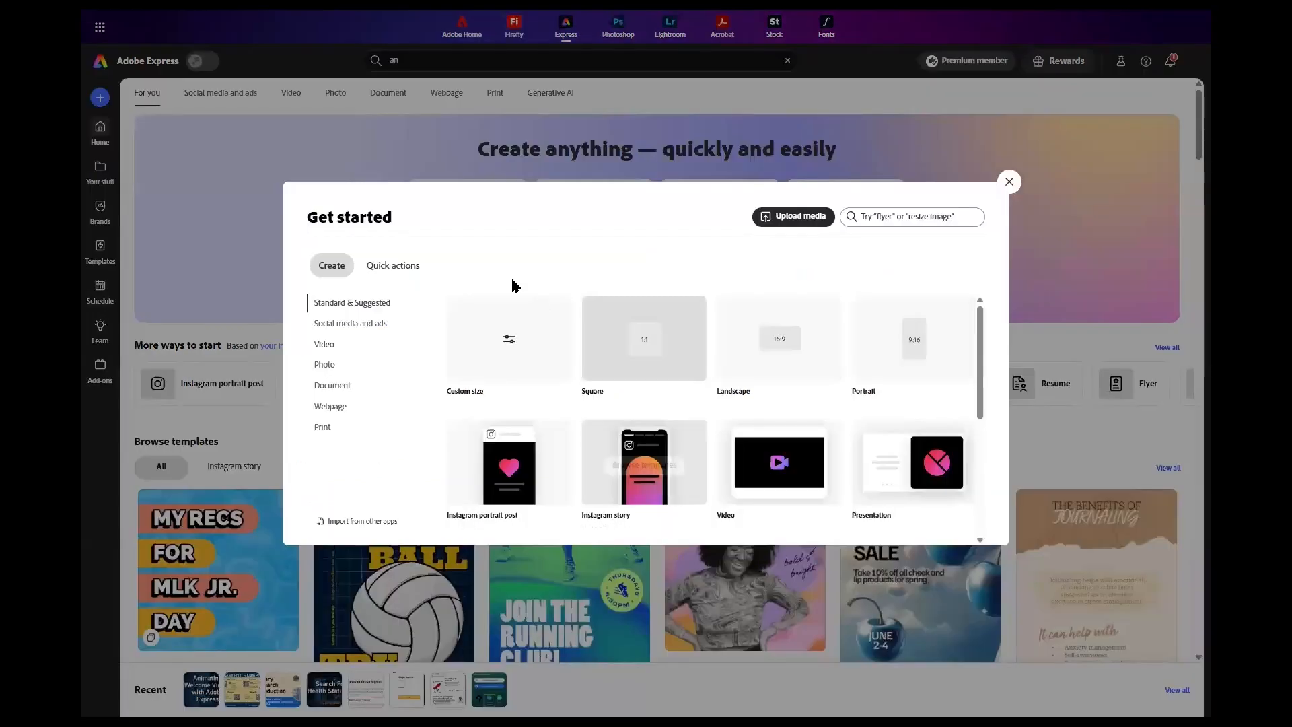
{"action": "left_click", "coordinate": [883, 216]}
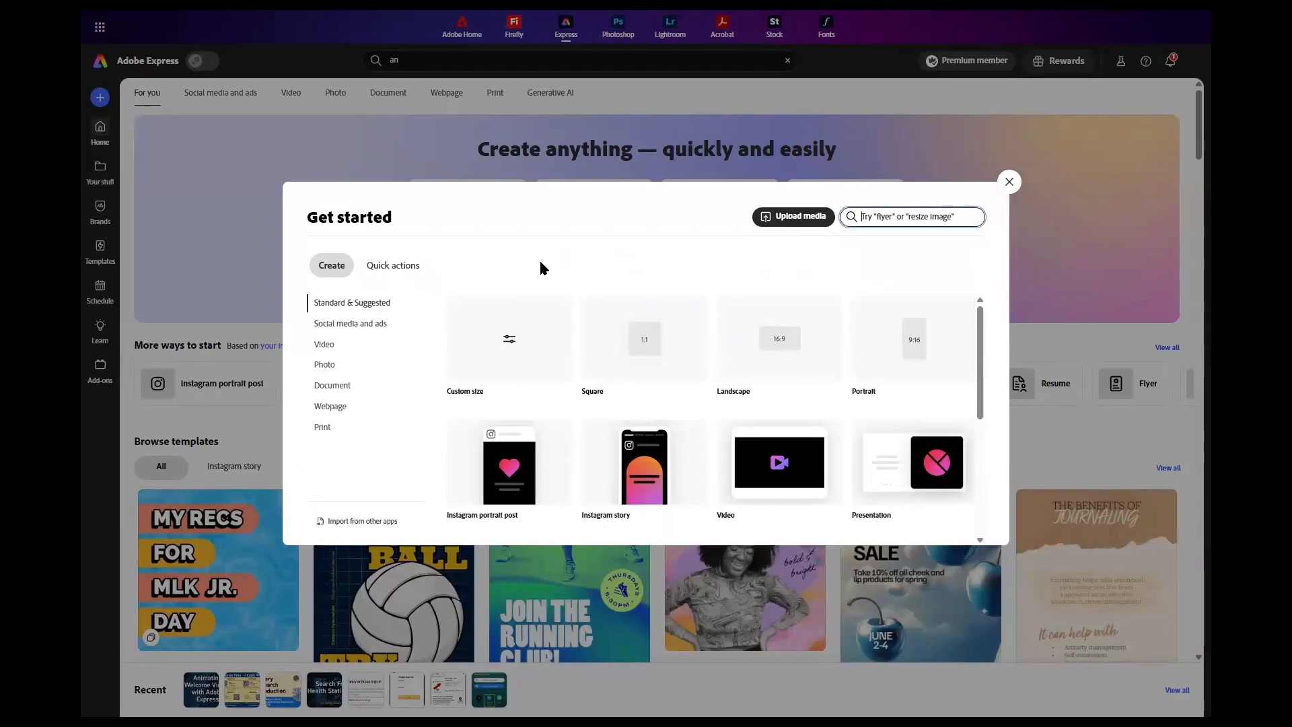
{"action": "left_click", "coordinate": [377, 272]}
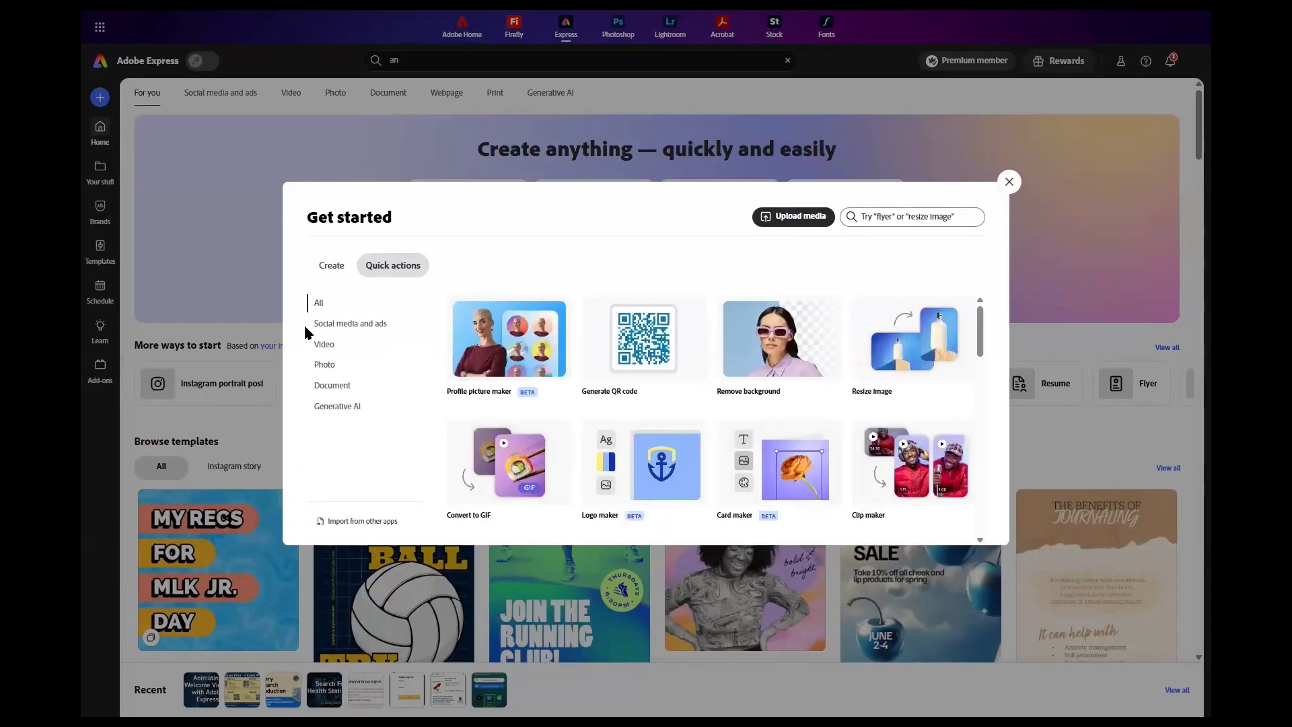
{"action": "scroll", "coordinate": [646, 350], "scroll_direction": "down", "scroll_amount": 5}
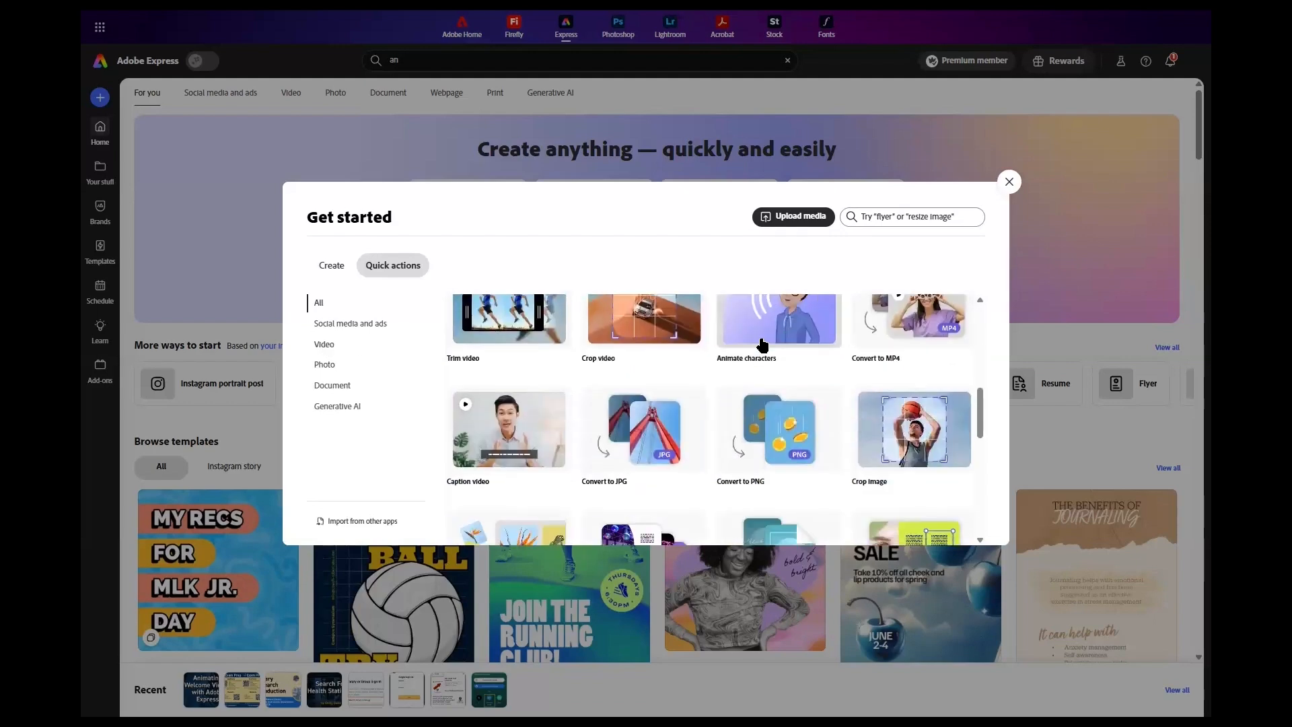
{"action": "scroll", "coordinate": [762, 344], "scroll_direction": "up", "scroll_amount": 1}
{"action": "left_click", "coordinate": [765, 370]}
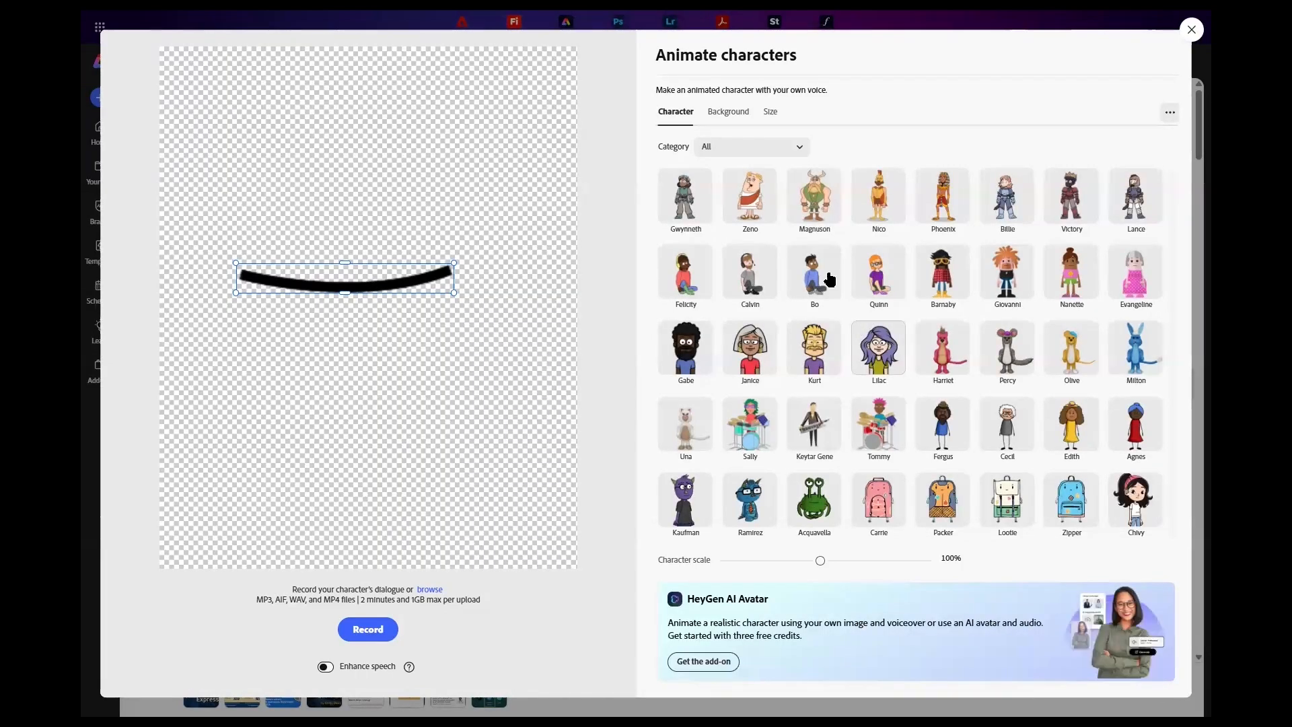
Try out several characters, including Zeno, Nico and Giovanni, ending with Leland on the preview.
{"action": "left_click", "coordinate": [759, 200]}
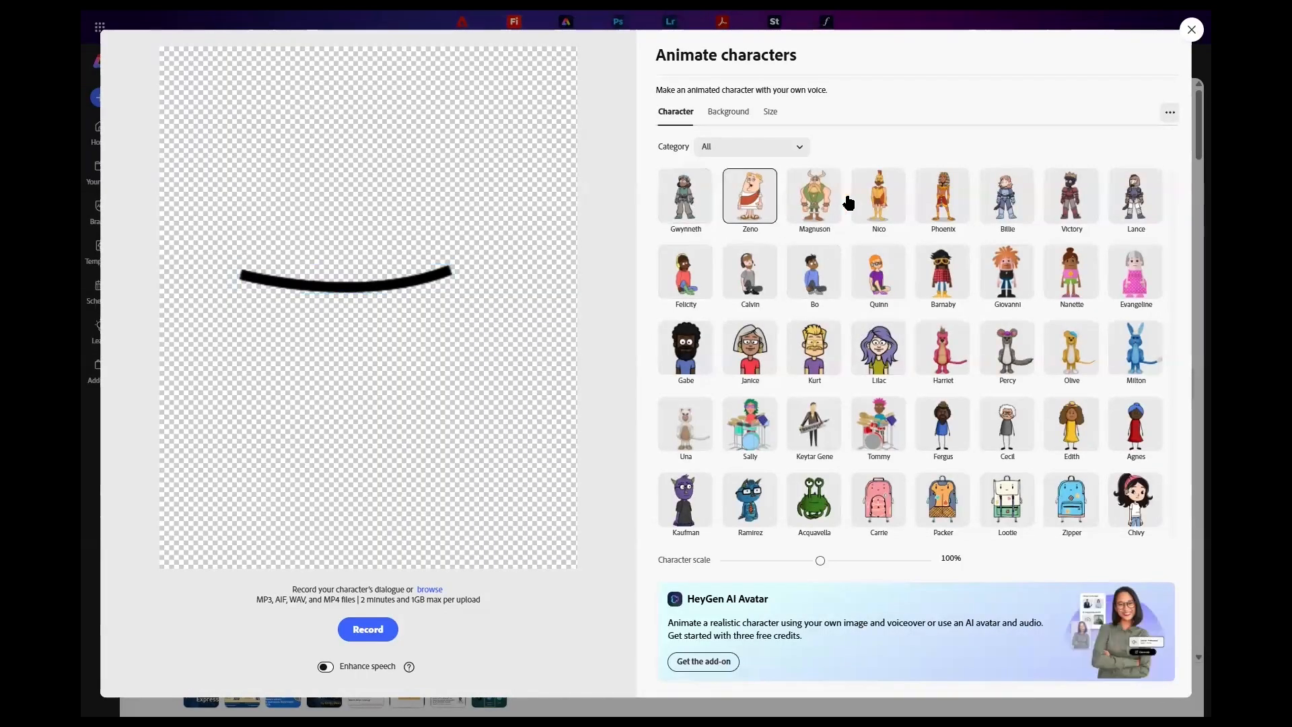
{"action": "left_click", "coordinate": [895, 207]}
{"action": "left_click", "coordinate": [1017, 275]}
{"action": "scroll", "coordinate": [957, 416], "scroll_direction": "down", "scroll_amount": 1}
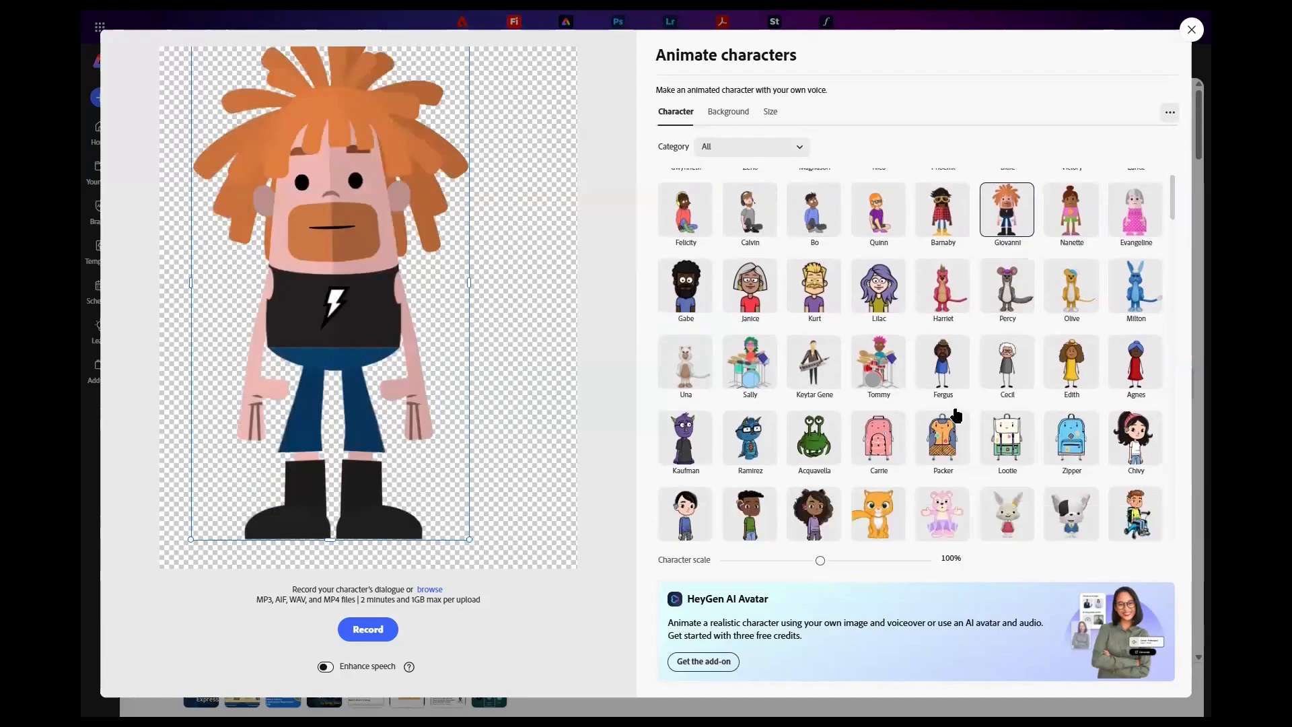
{"action": "scroll", "coordinate": [958, 416], "scroll_direction": "down", "scroll_amount": 5}
{"action": "left_click", "coordinate": [875, 269]}
{"action": "left_click", "coordinate": [922, 370]}
Try the Cemetery Full Moon and Grey Starburst backgrounds behind the character, then apply Chalkboard Classroom.
{"action": "left_click", "coordinate": [729, 113]}
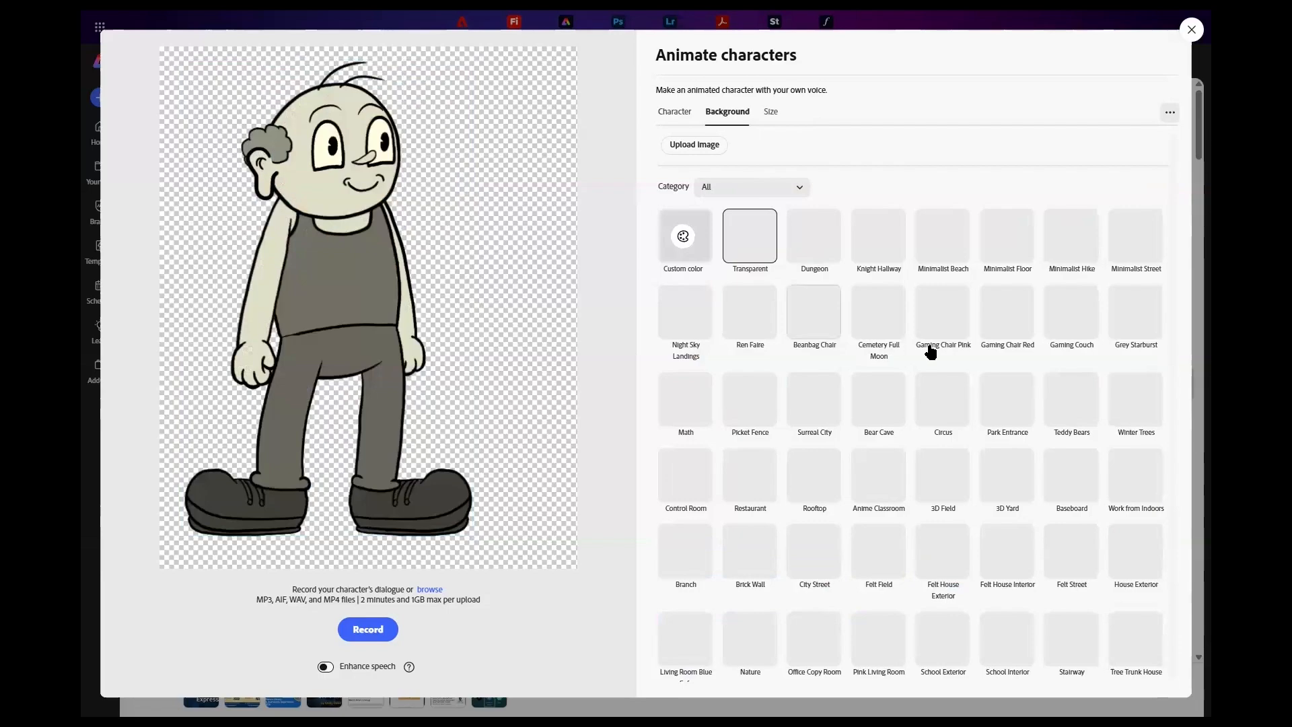
{"action": "left_click", "coordinate": [877, 310]}
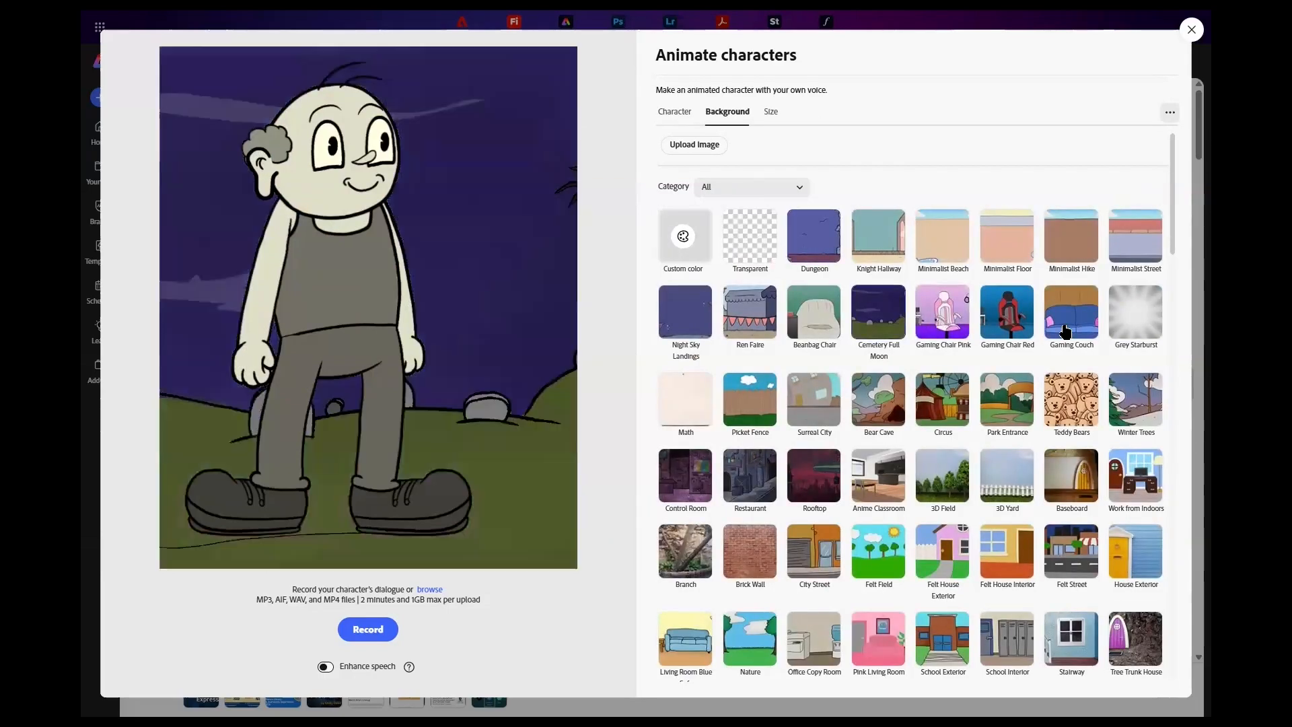
{"action": "left_click", "coordinate": [1127, 316]}
{"action": "scroll", "coordinate": [895, 404], "scroll_direction": "down", "scroll_amount": 6}
{"action": "scroll", "coordinate": [888, 382], "scroll_direction": "down", "scroll_amount": 5}
{"action": "left_click", "coordinate": [880, 311]}
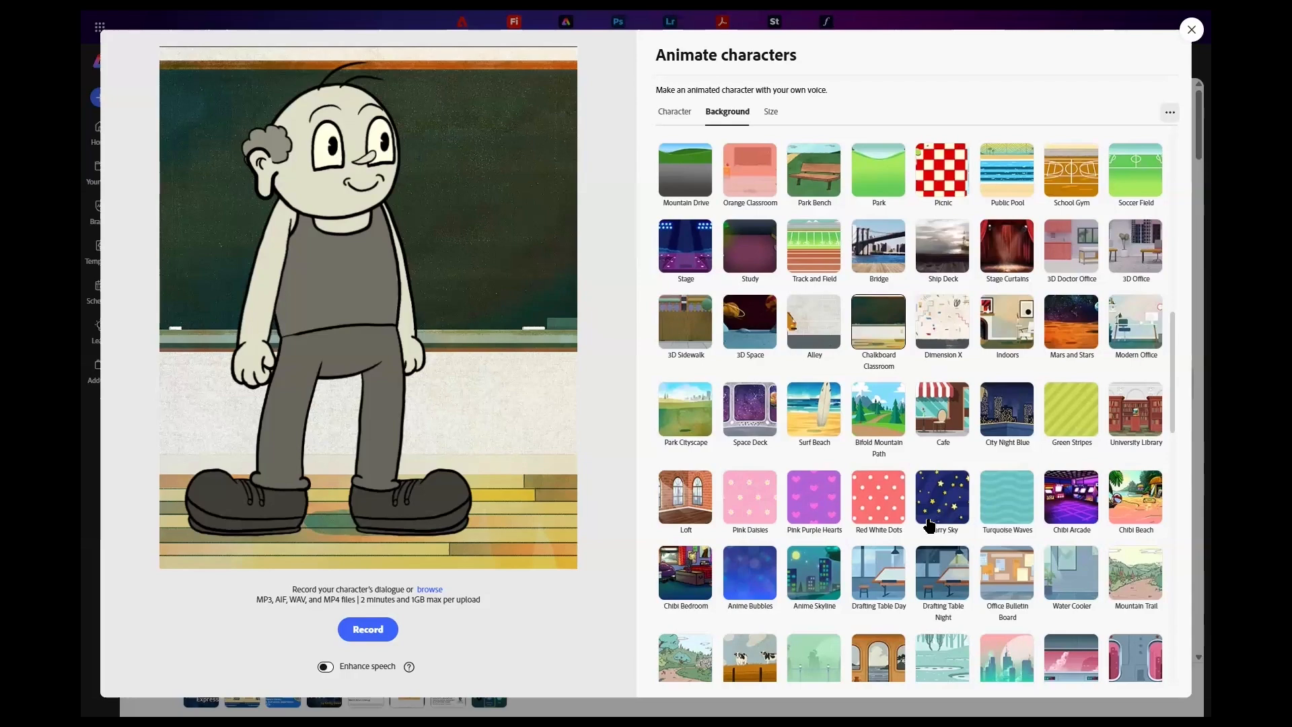
{"action": "scroll", "coordinate": [921, 460], "scroll_direction": "up", "scroll_amount": 1}
{"action": "scroll", "coordinate": [920, 459], "scroll_direction": "up", "scroll_amount": 15}
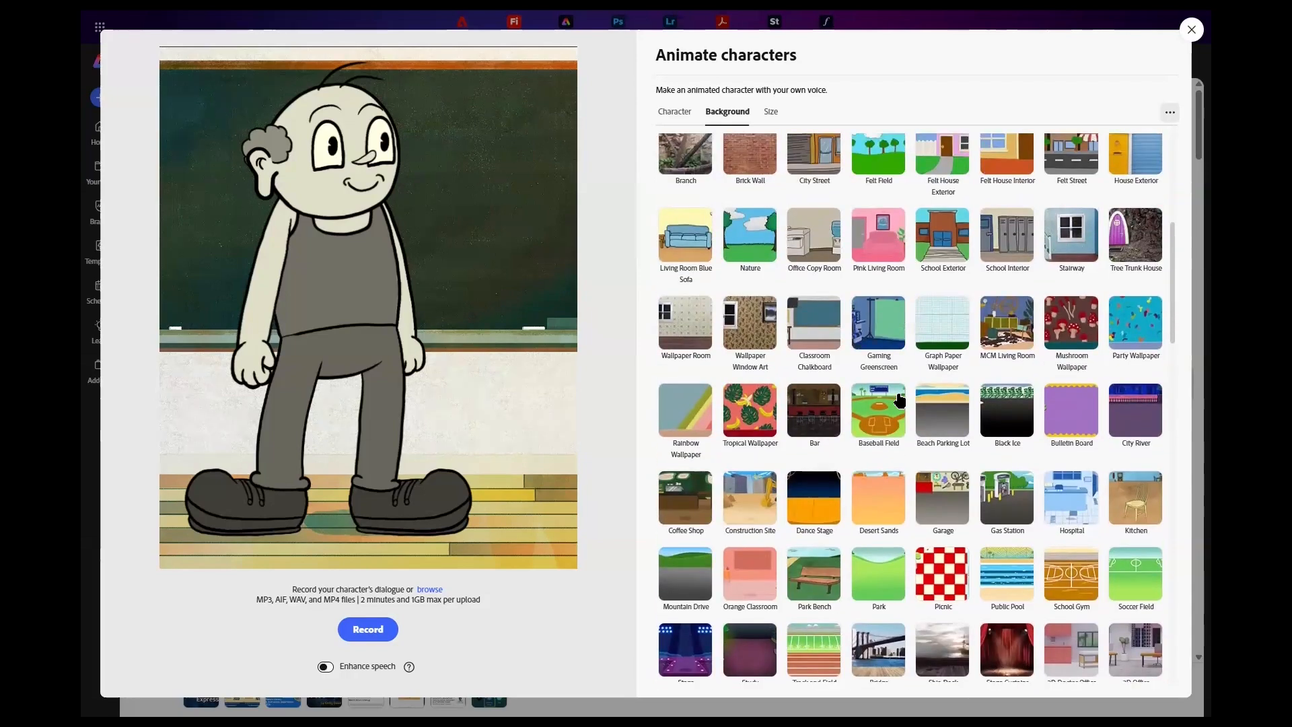
{"action": "scroll", "coordinate": [899, 332], "scroll_direction": "up", "scroll_amount": 1}
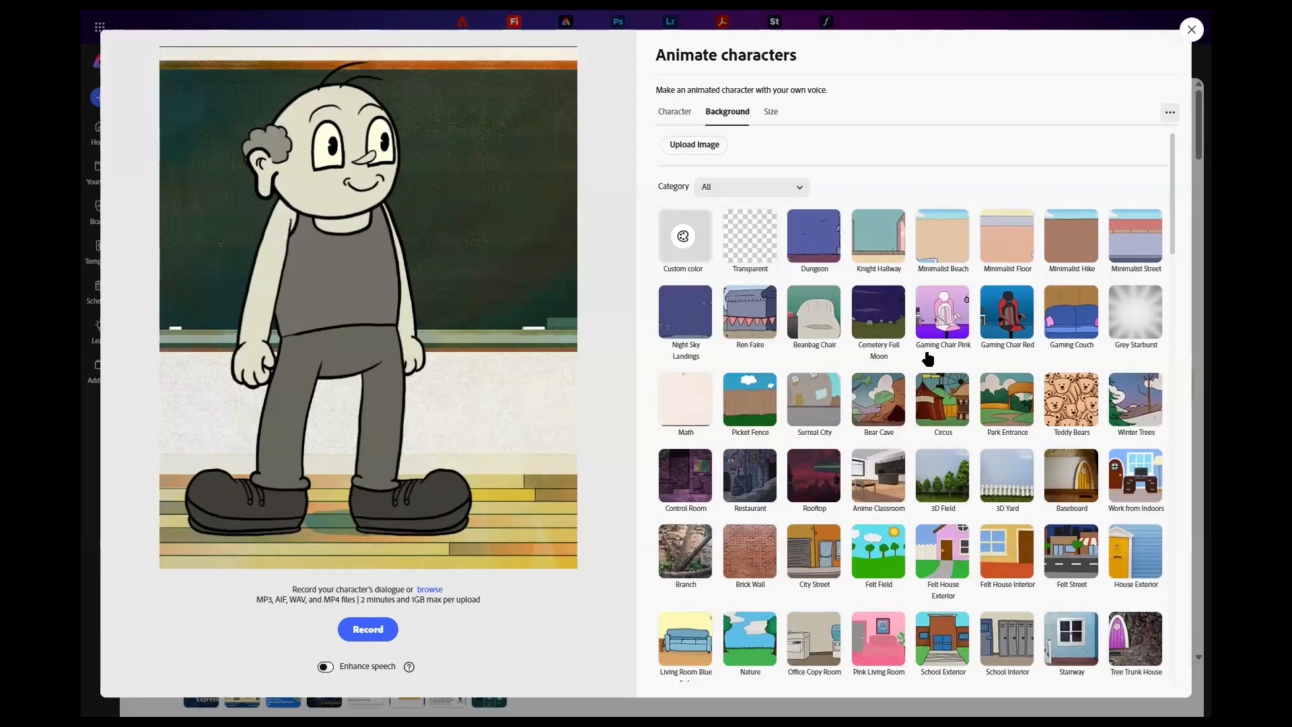
Preview mouth-only characters such as Red Lips Left, Red Lips Right and Moe, choose Happy, and set the background to Transparent.
{"action": "left_click", "coordinate": [700, 114]}
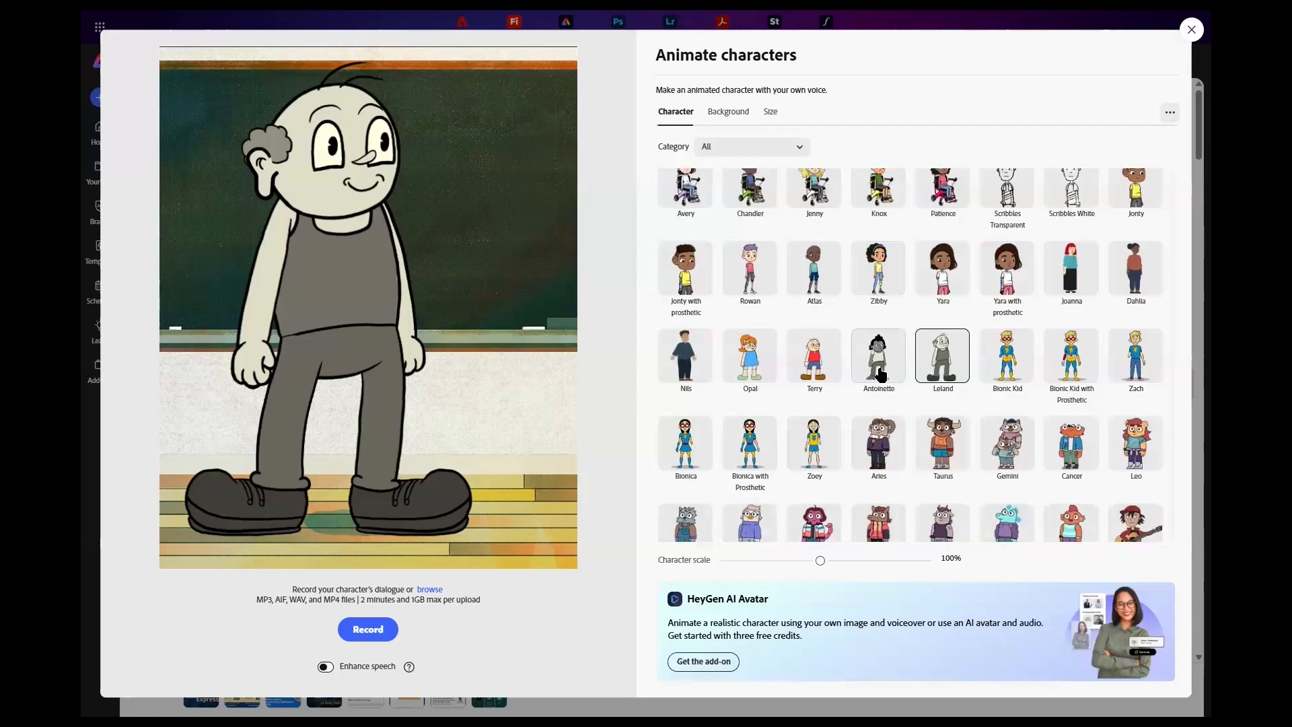
{"action": "scroll", "coordinate": [865, 422], "scroll_direction": "down", "scroll_amount": 15}
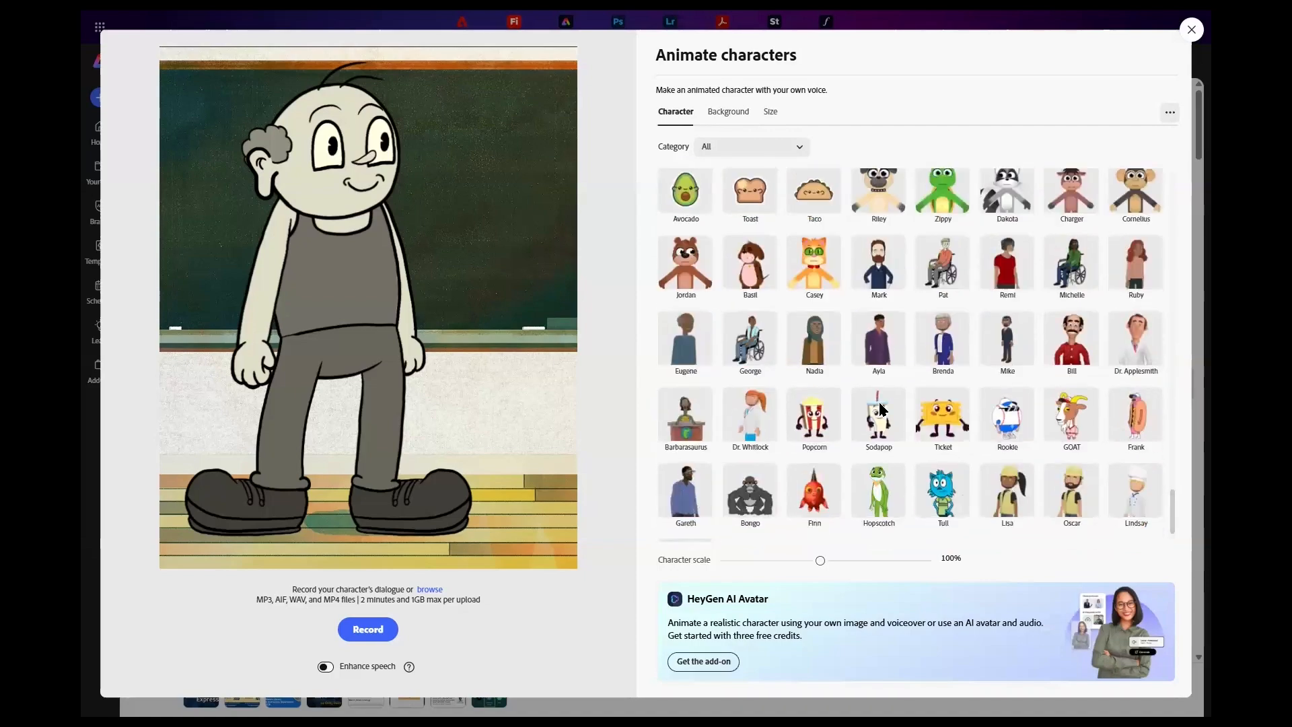
{"action": "scroll", "coordinate": [879, 404], "scroll_direction": "up", "scroll_amount": 10}
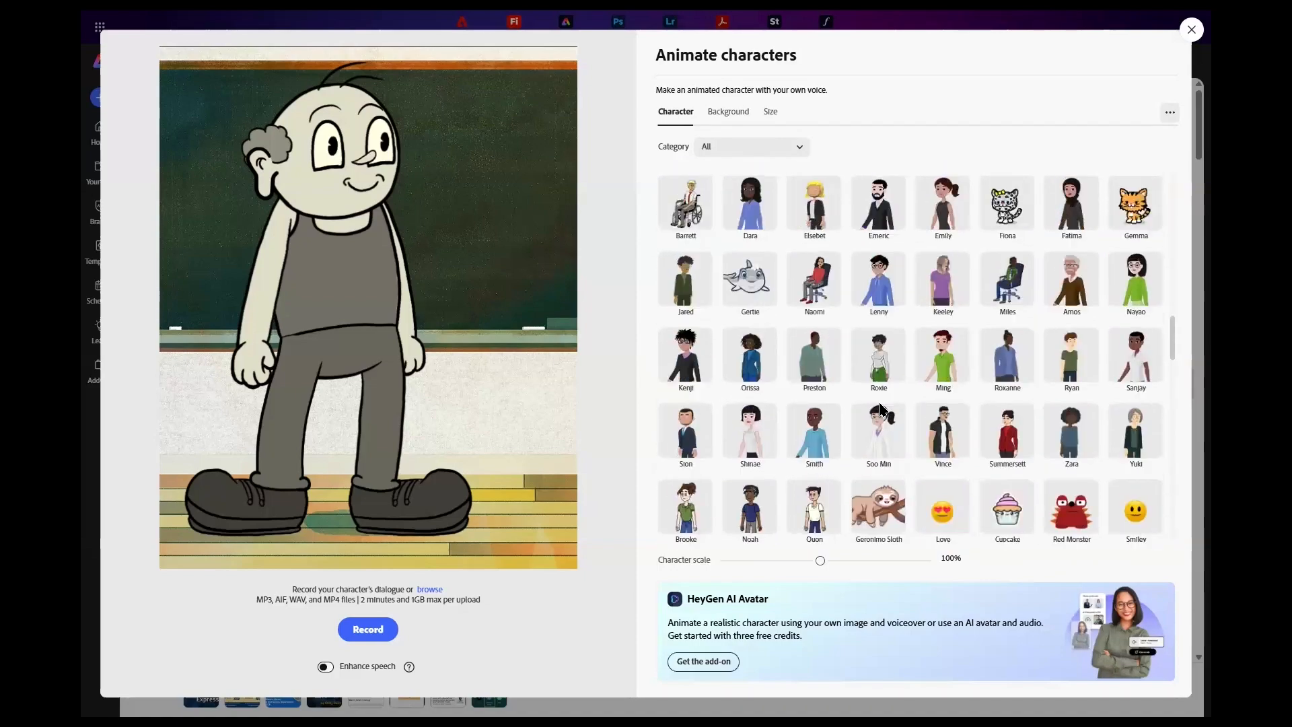
{"action": "scroll", "coordinate": [880, 407], "scroll_direction": "up", "scroll_amount": 1}
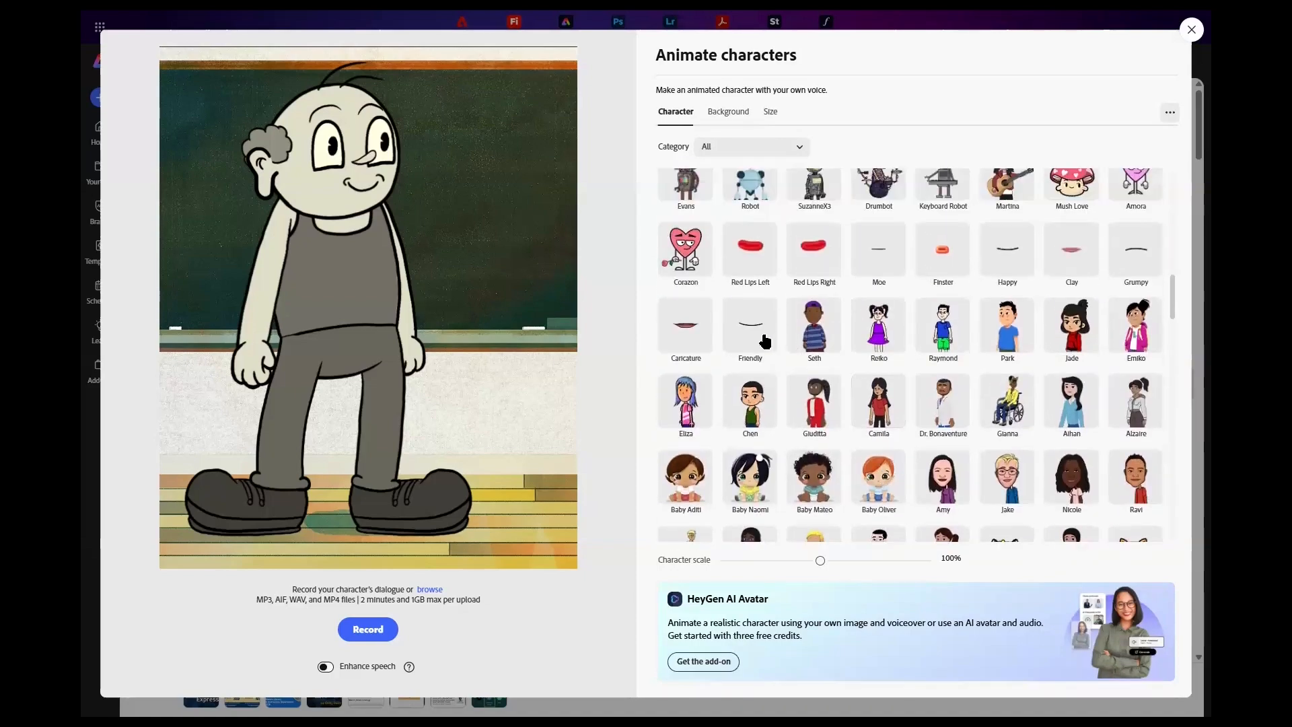
{"action": "left_click", "coordinate": [764, 252]}
{"action": "left_click", "coordinate": [829, 252]}
{"action": "left_click", "coordinate": [899, 248]}
{"action": "left_click", "coordinate": [1010, 256]}
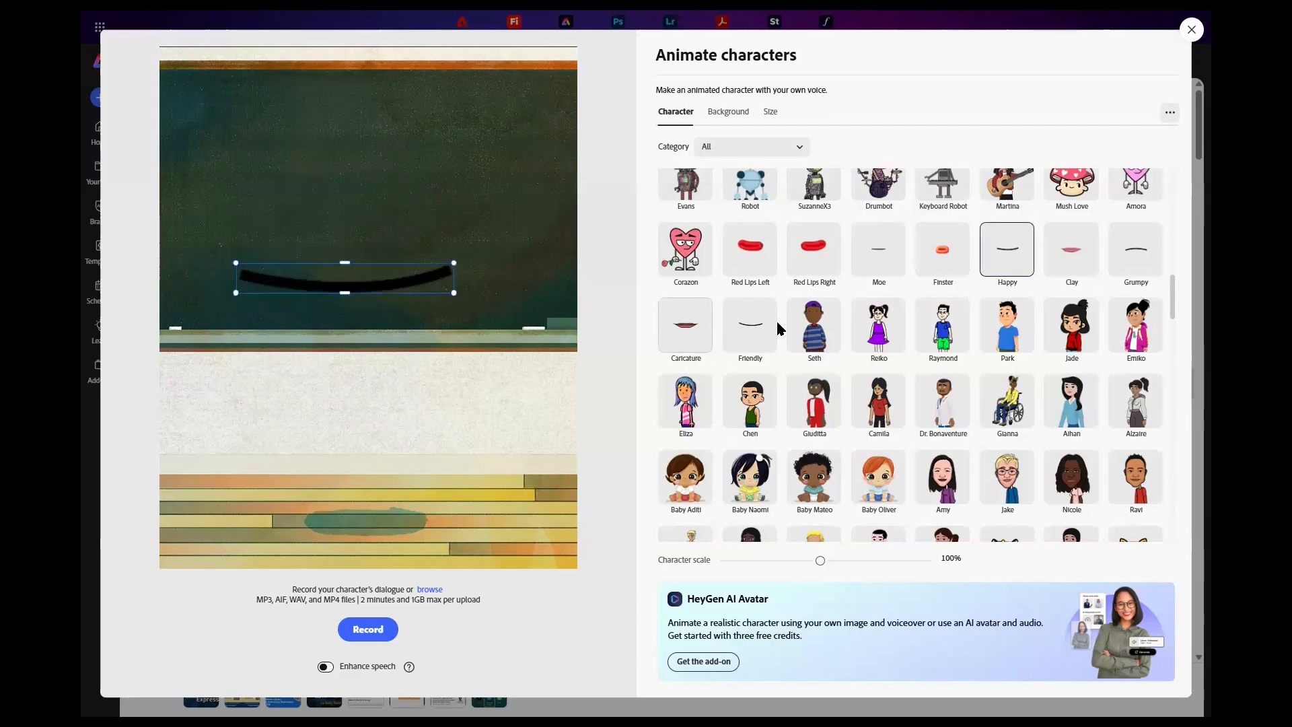
{"action": "left_click", "coordinate": [737, 112]}
{"action": "left_click", "coordinate": [737, 234]}
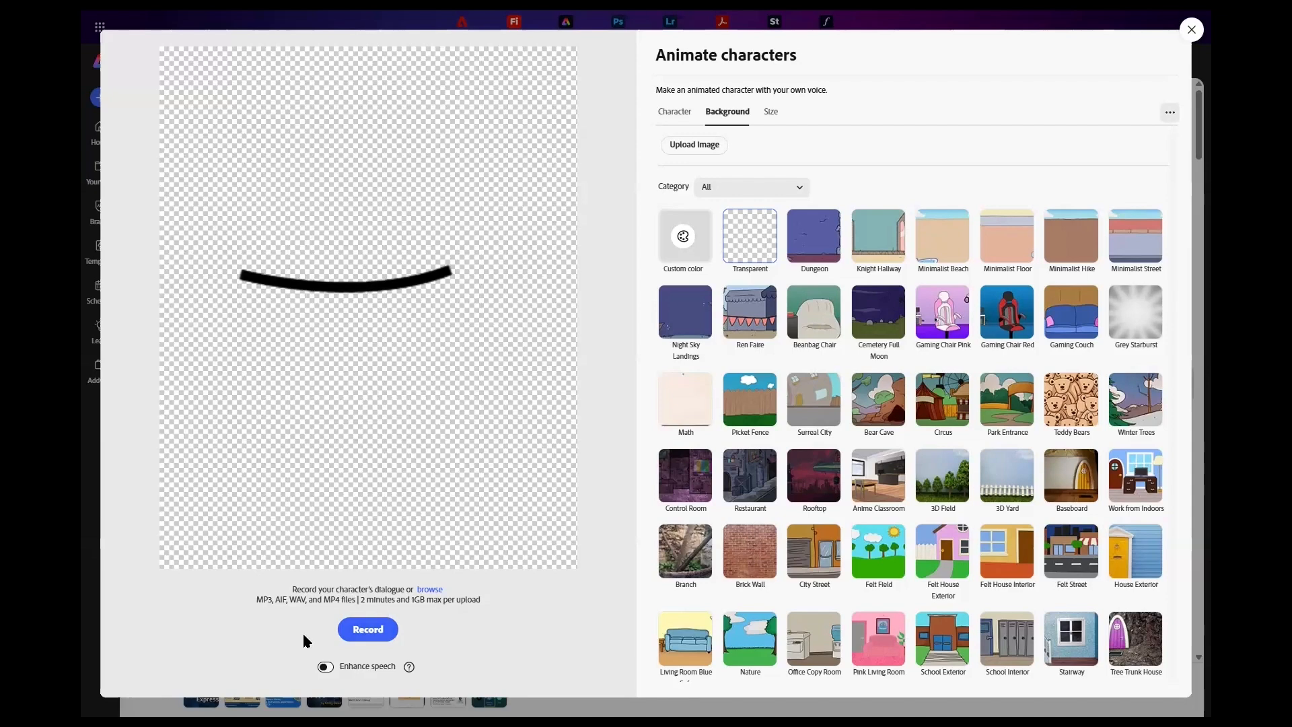
Record a spoken dialogue for the Happy mouth instead of uploading an audio file, and finish the recording.
{"action": "left_click", "coordinate": [430, 590]}
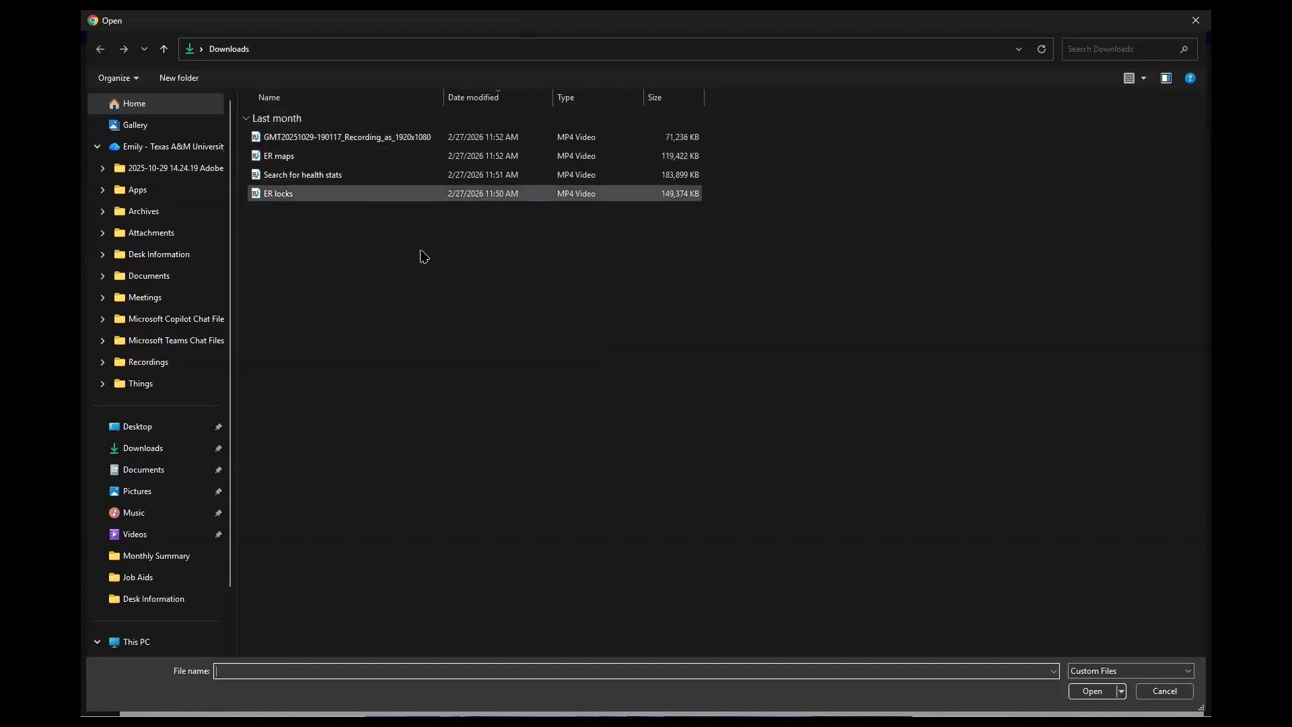
{"action": "left_click", "coordinate": [1196, 20]}
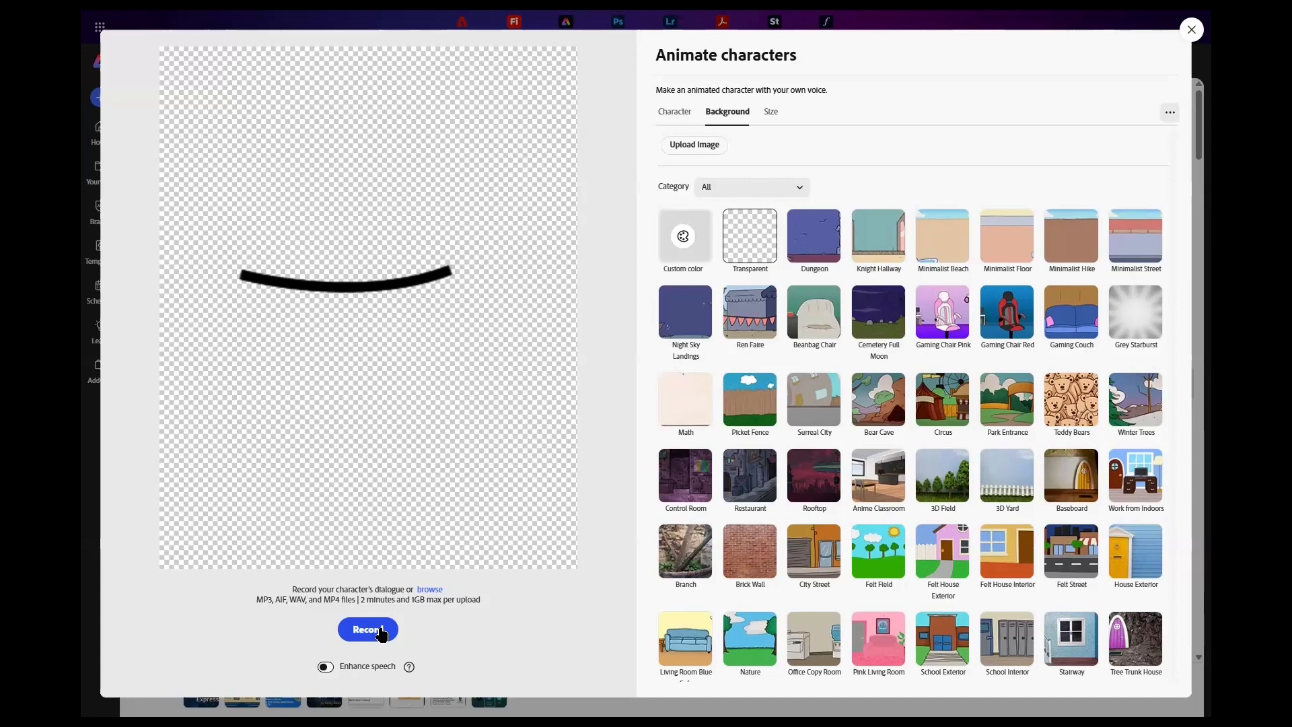
{"action": "left_click", "coordinate": [381, 631]}
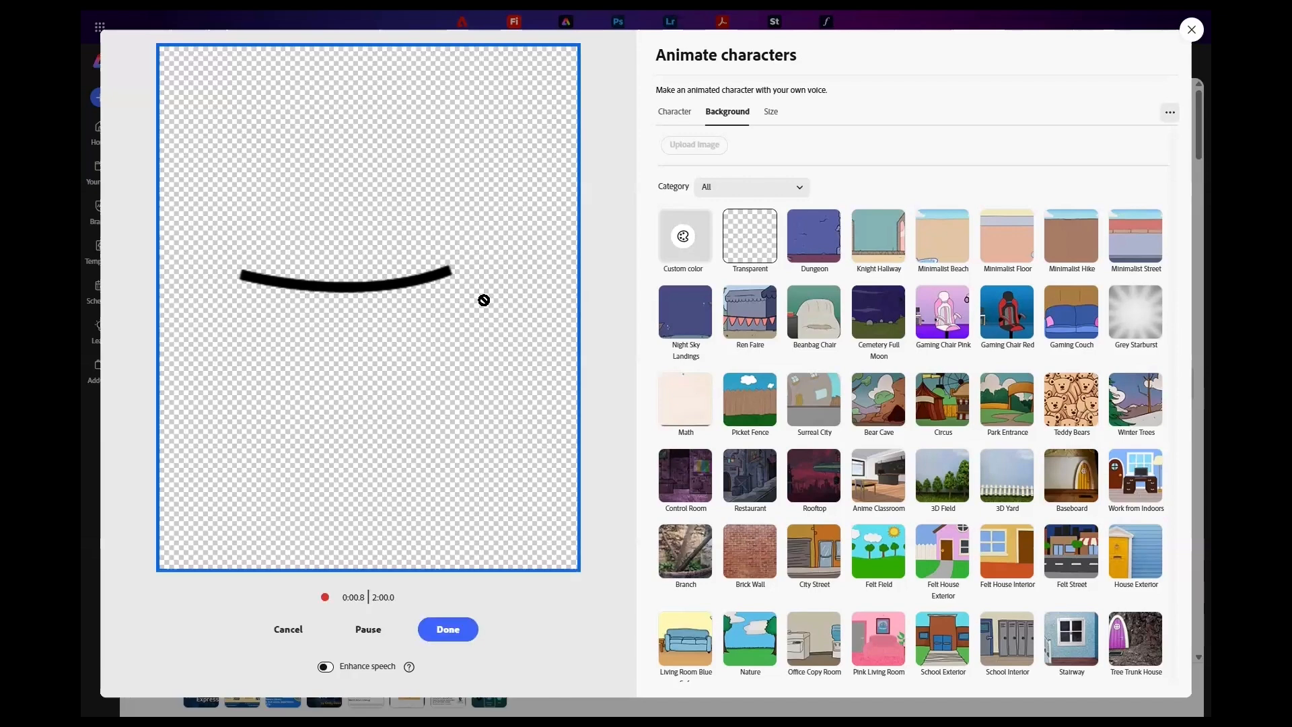
{"action": "left_click", "coordinate": [451, 630]}
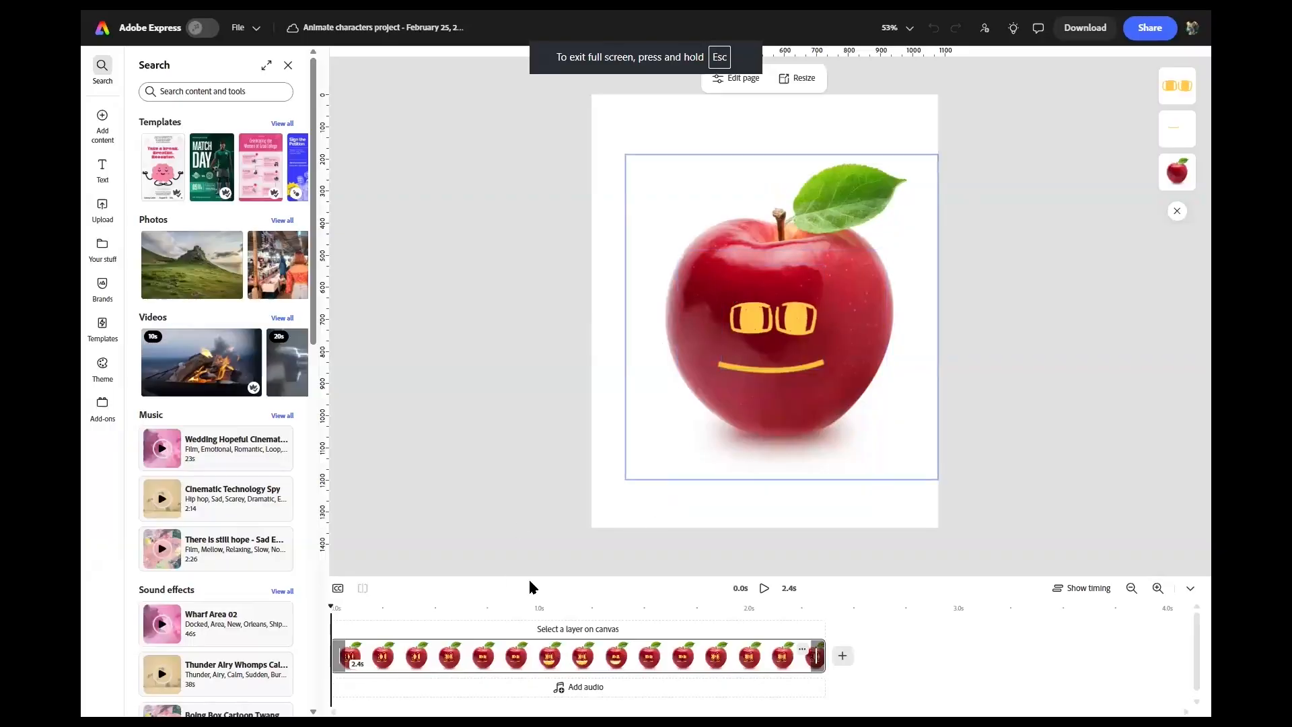
Delete the animated eyes and the apple image from the page, keeping only the mouth video.
{"action": "left_click", "coordinate": [774, 324]}
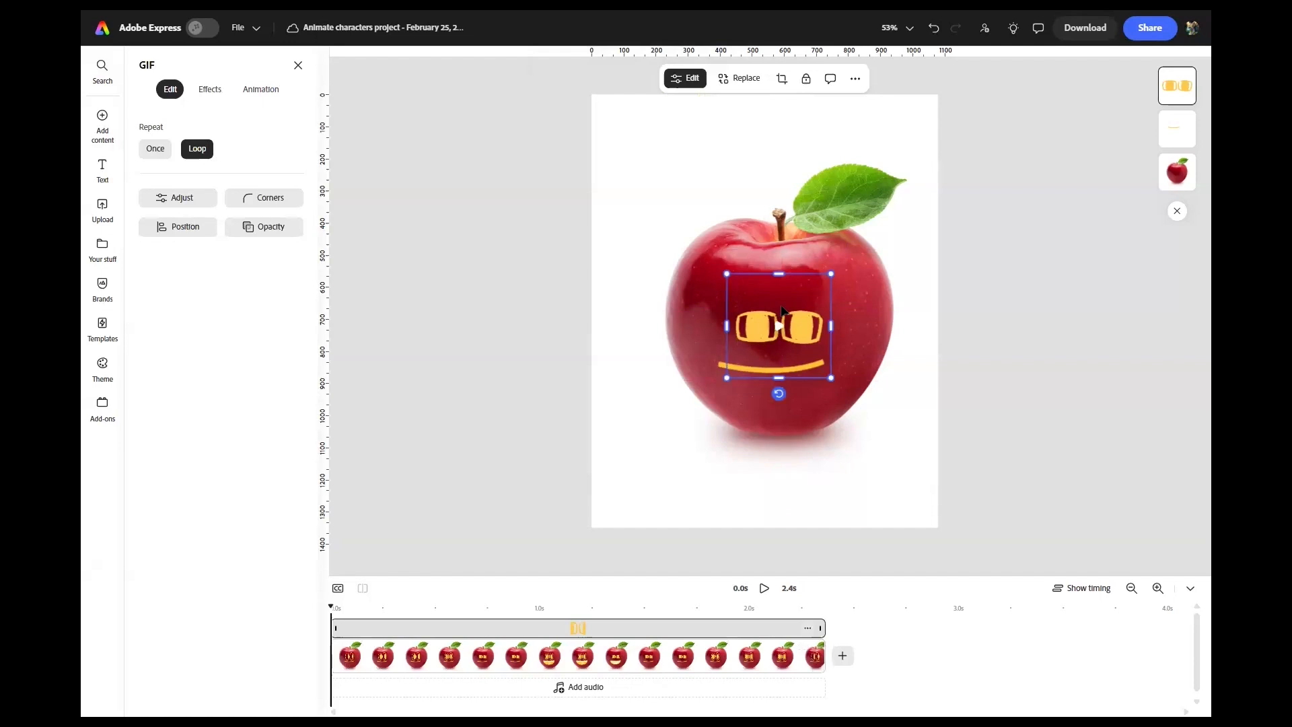
{"action": "key", "text": "Delete"}
{"action": "left_click", "coordinate": [782, 252]}
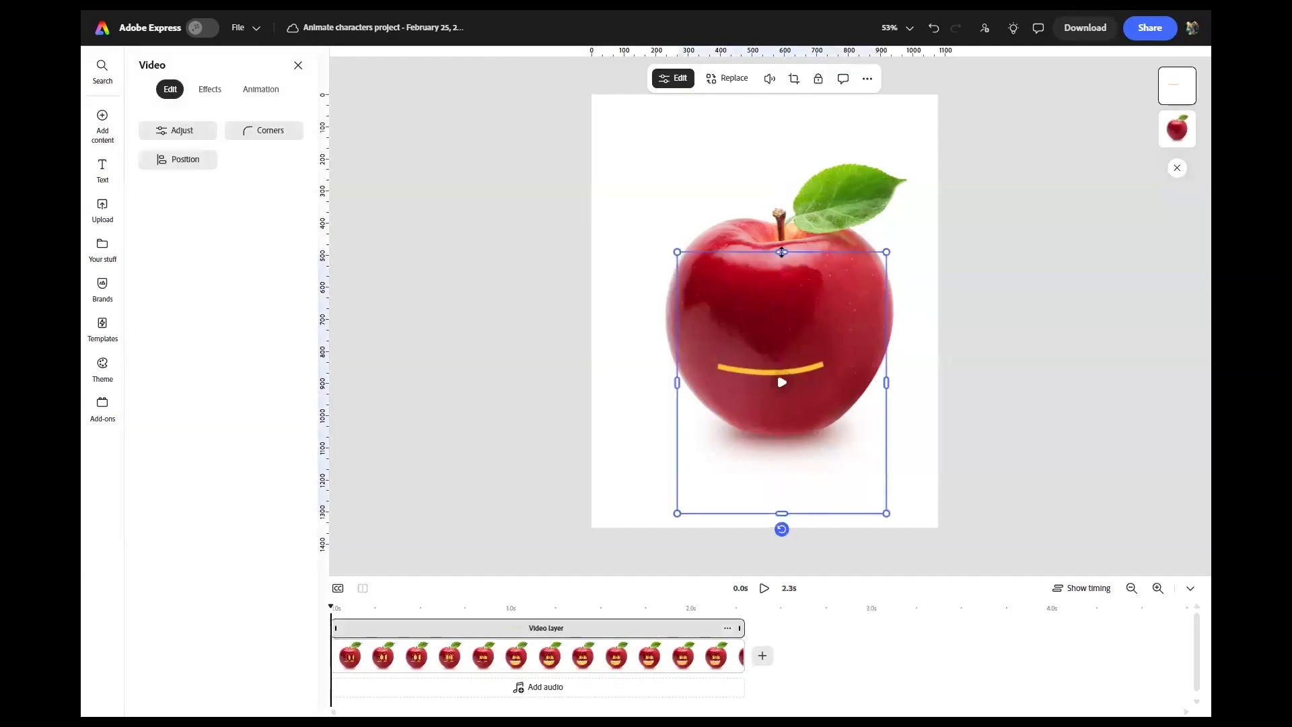
{"action": "left_click", "coordinate": [793, 225]}
{"action": "key", "text": "Delete"}
Reposition the mouth video in the upper middle of the page and play it.
{"action": "left_click", "coordinate": [751, 261]}
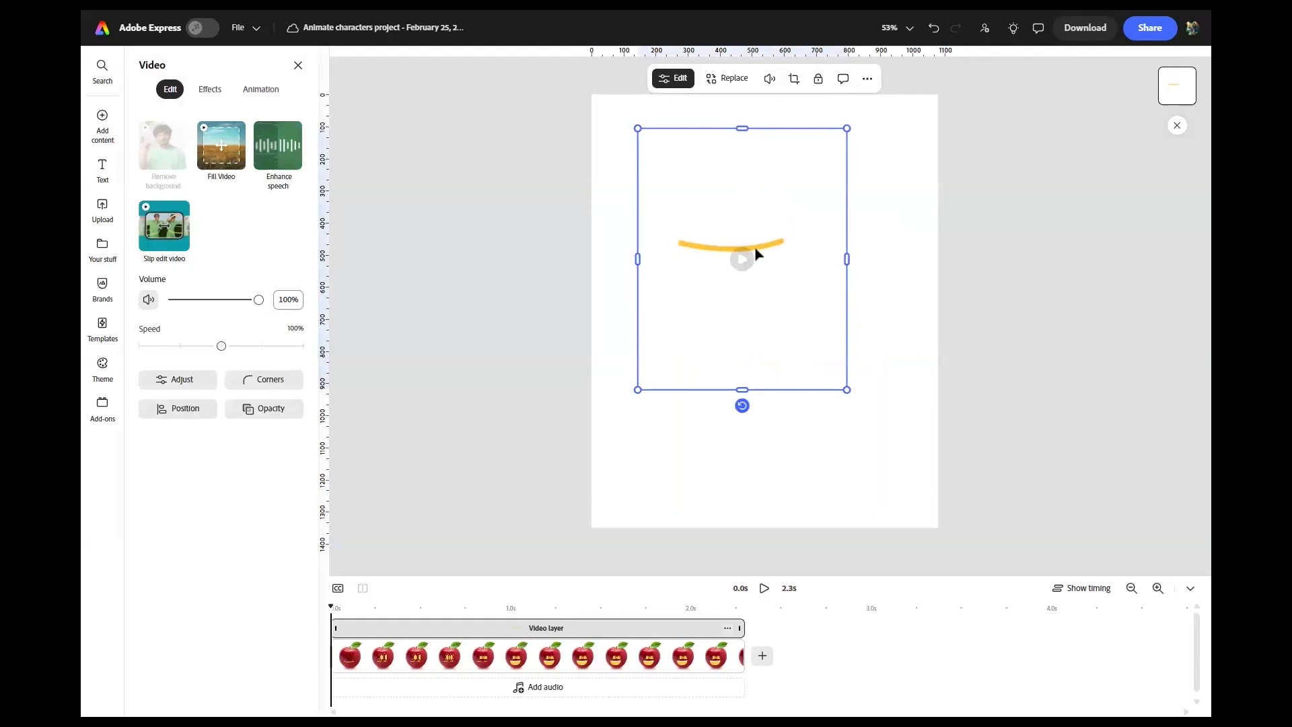
{"action": "left_click_drag", "start_coordinate": [747, 246], "coordinate": [745, 280]}
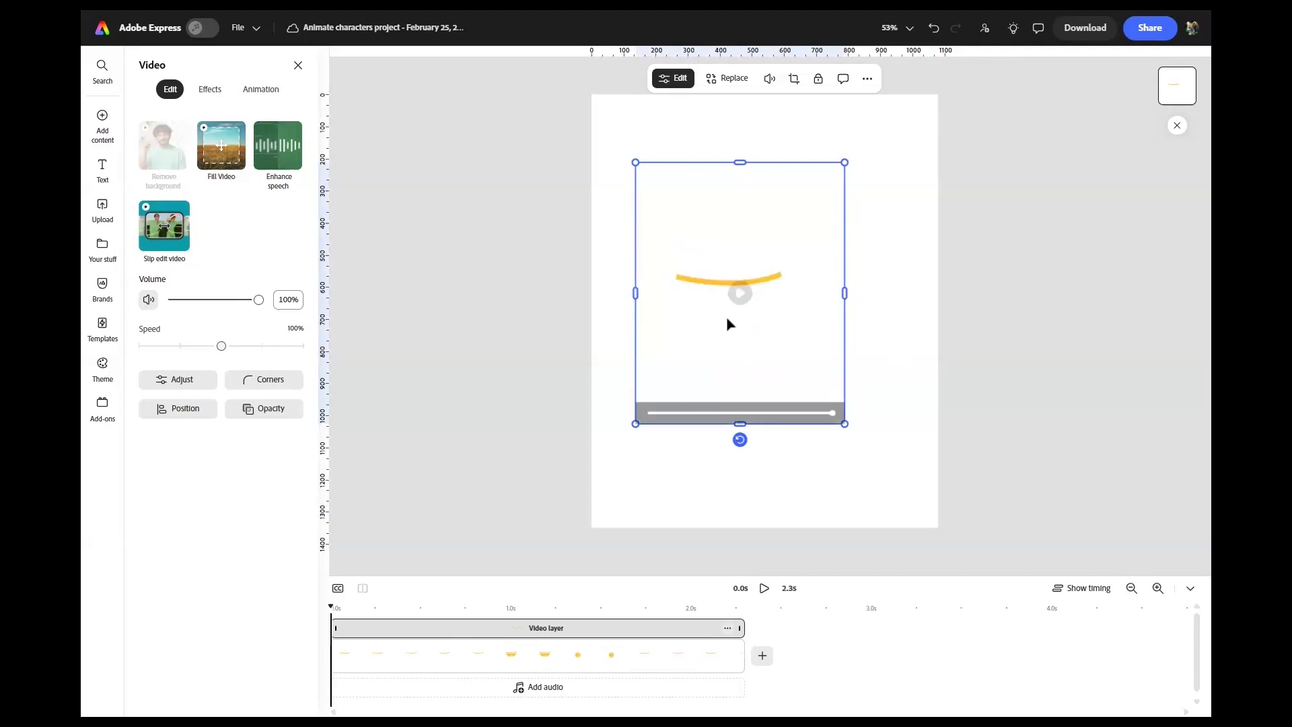
{"action": "left_click", "coordinate": [737, 299]}
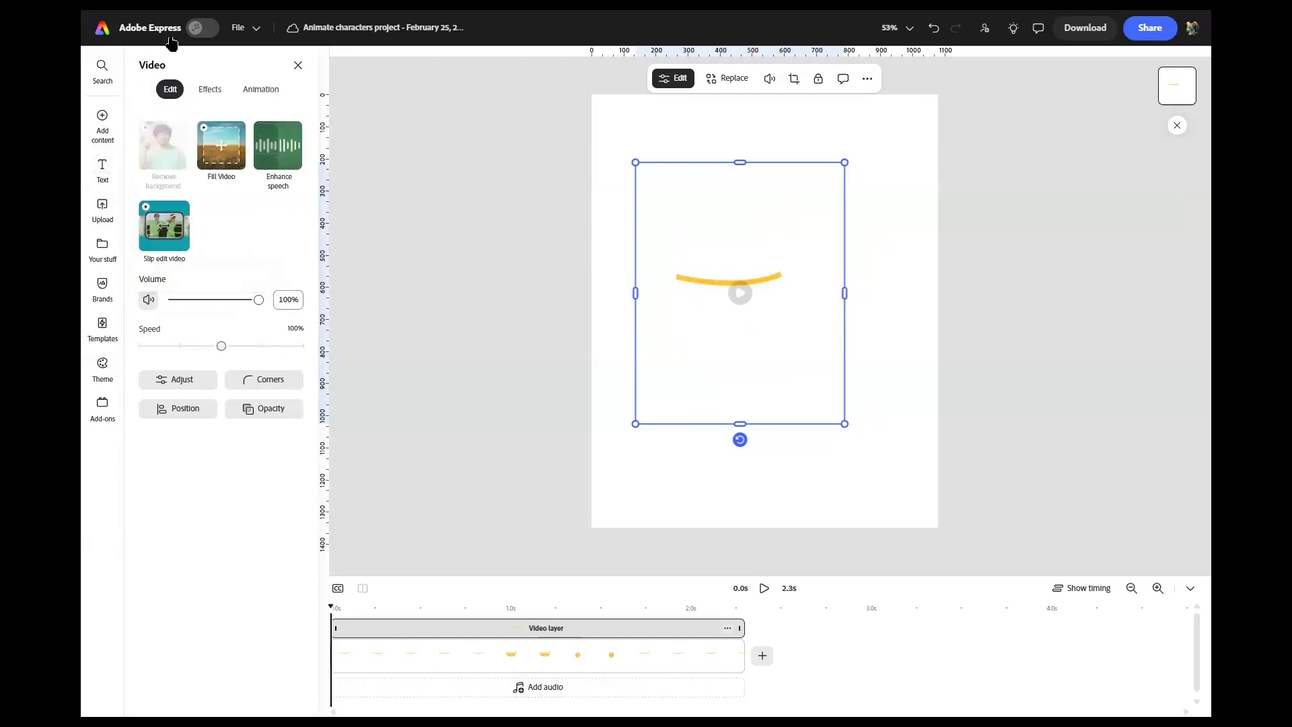
Apply the Duotone effect to the mouth video with black shadows and preview the result.
{"action": "left_click", "coordinate": [209, 89]}
{"action": "left_click", "coordinate": [162, 232]}
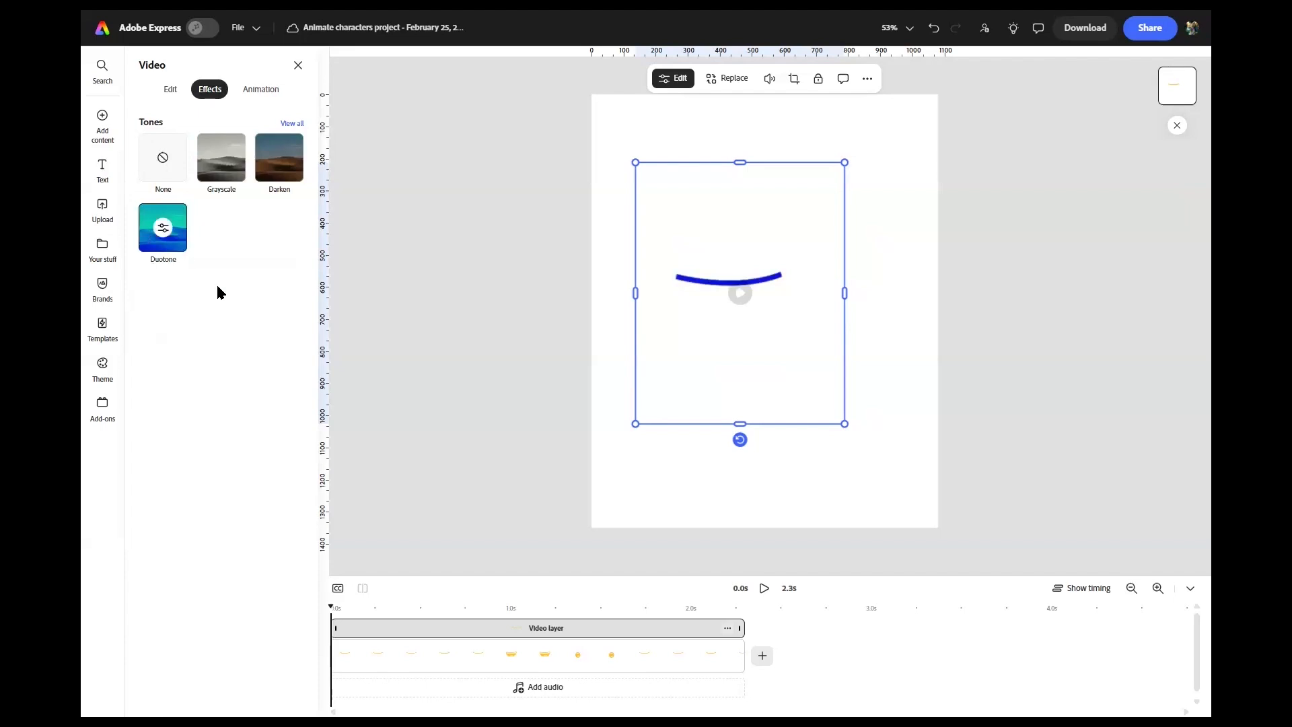
{"action": "left_click", "coordinate": [169, 236]}
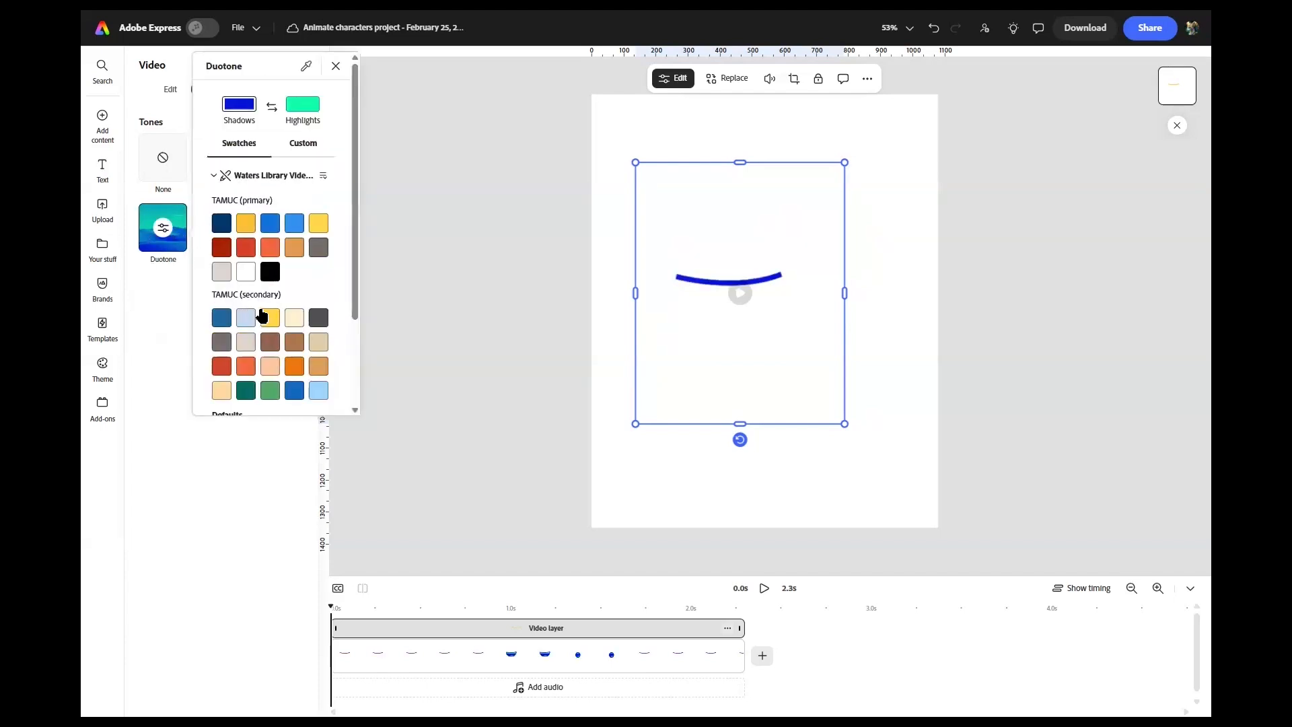
{"action": "left_click", "coordinate": [268, 275]}
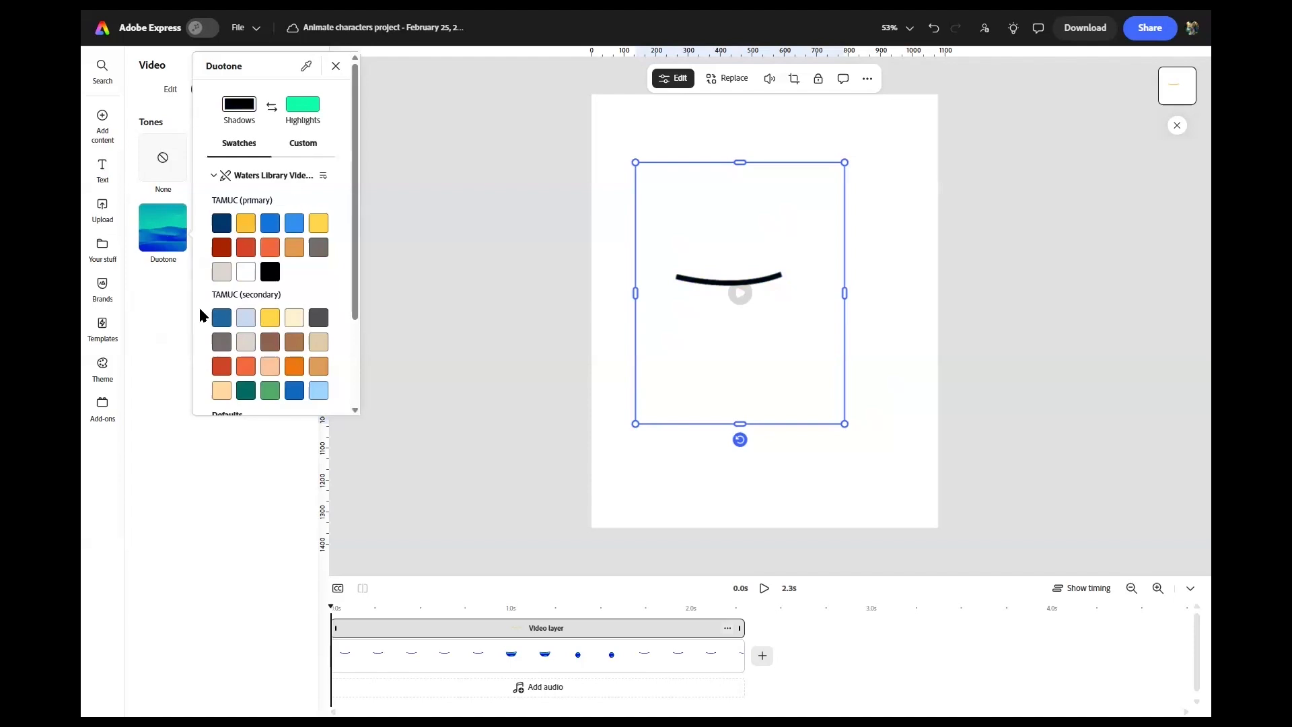
{"action": "left_click", "coordinate": [150, 324]}
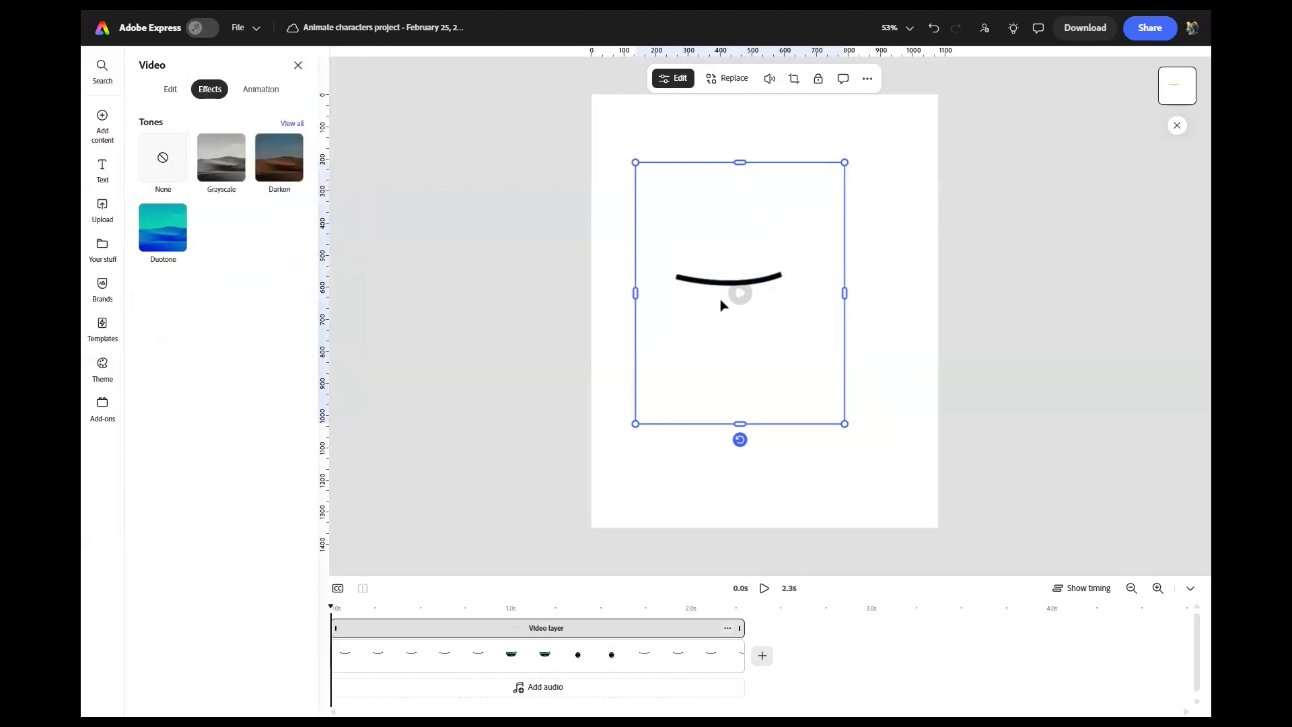
{"action": "mouse_move", "coordinate": [744, 298]}
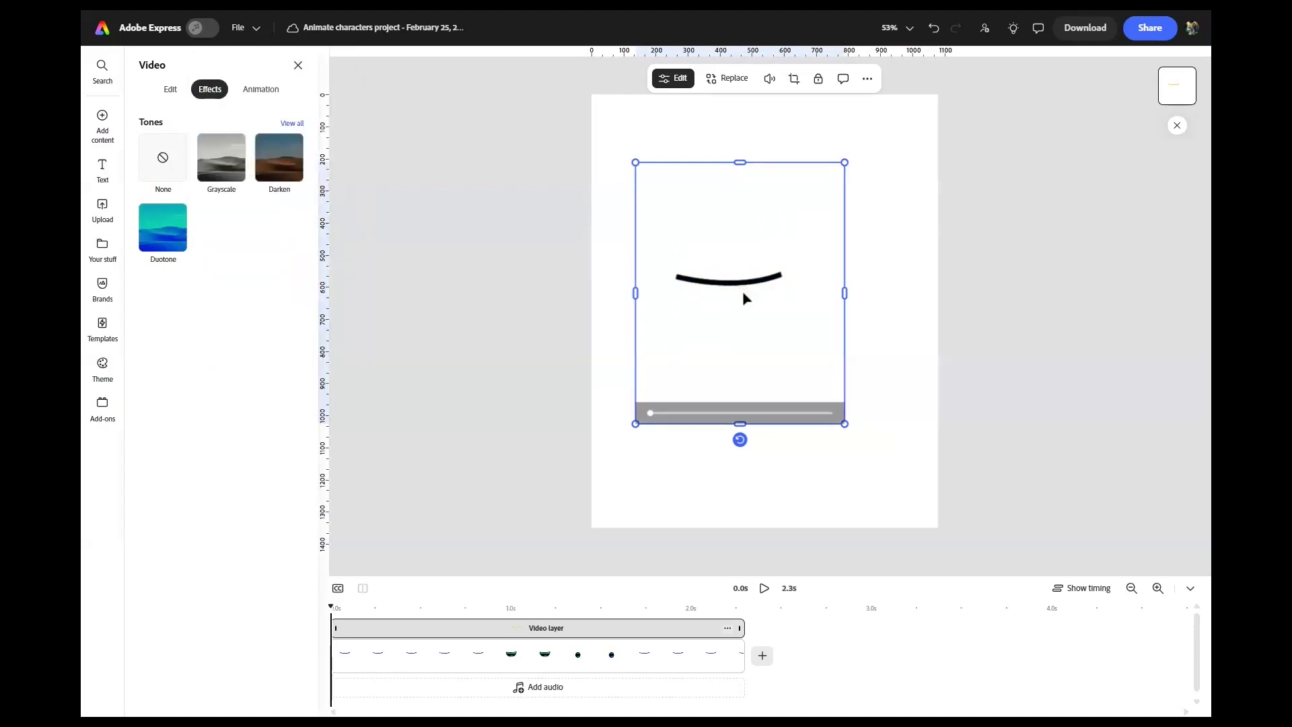
Apply the Duotone effect to the mouth video with the dark blue TAMUC primary swatch as the shadows color.
{"action": "left_click", "coordinate": [165, 229]}
{"action": "left_click", "coordinate": [165, 228]}
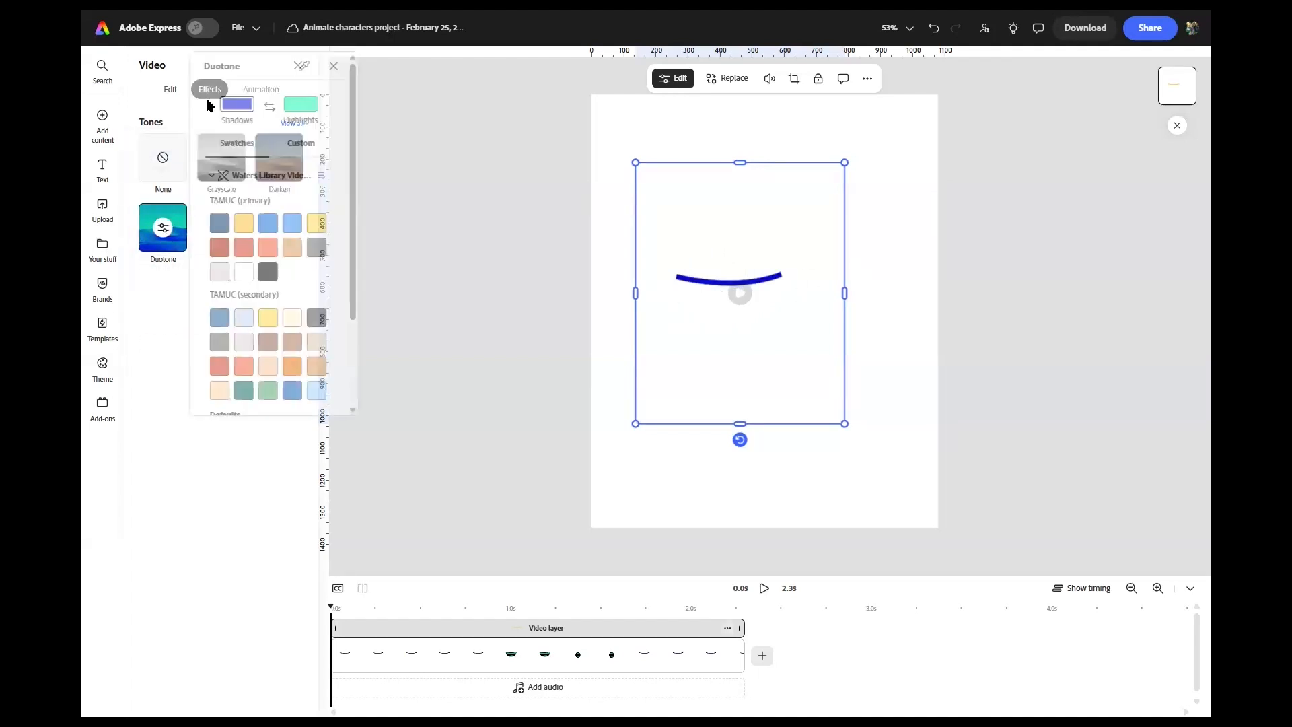
{"action": "left_click", "coordinate": [216, 227]}
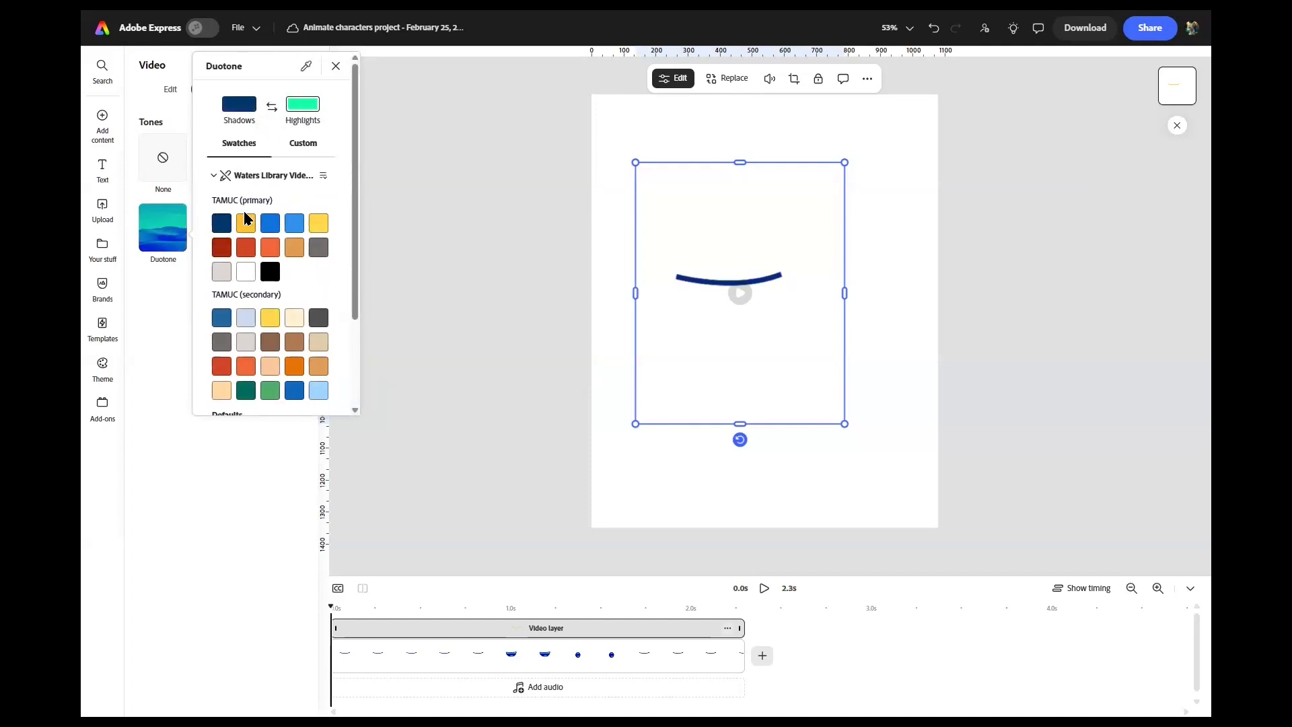
{"action": "left_click", "coordinate": [254, 475]}
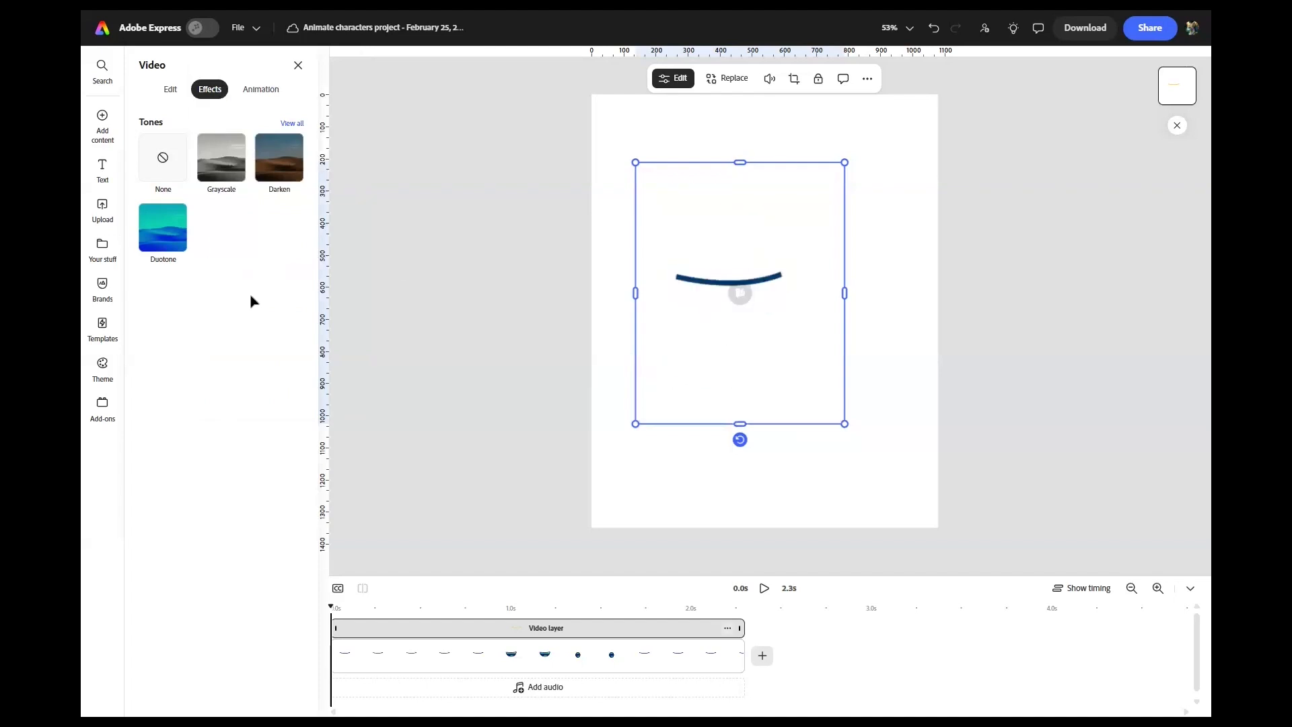
Search the Elements library for "apple" and browse the sticker results.
{"action": "mouse_move", "coordinate": [106, 128]}
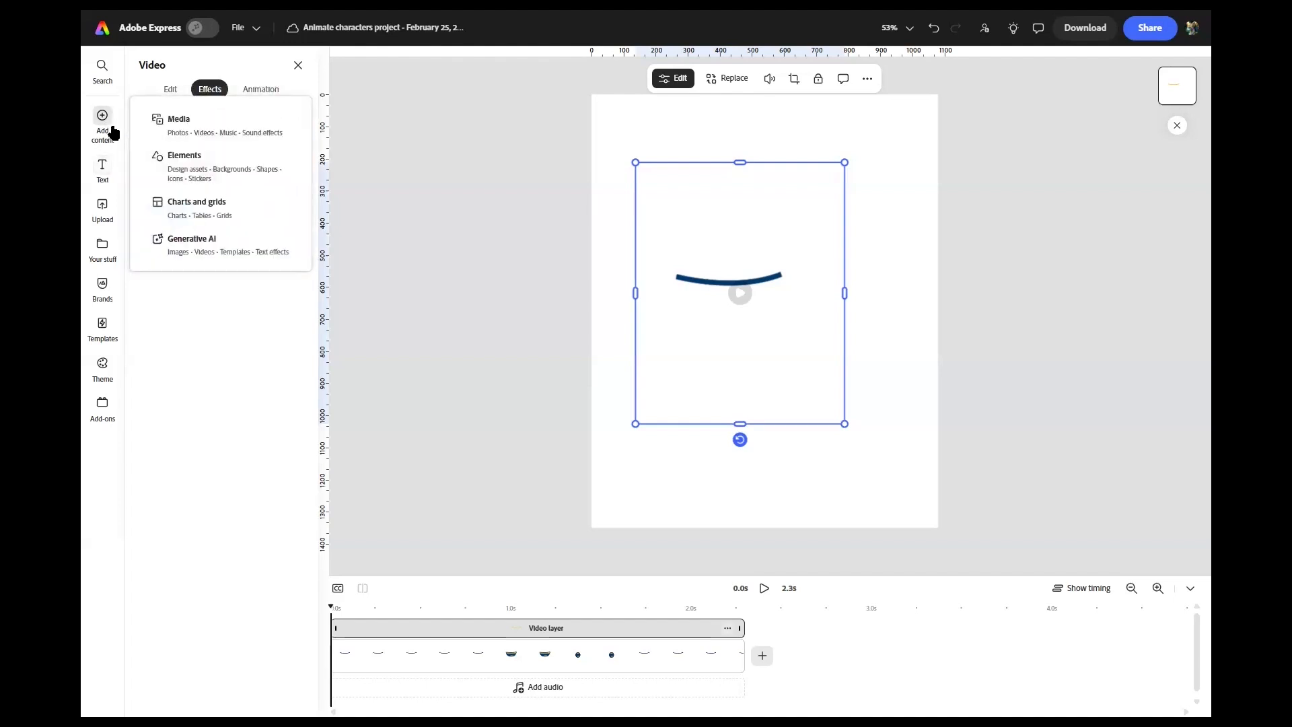
{"action": "left_click", "coordinate": [183, 155]}
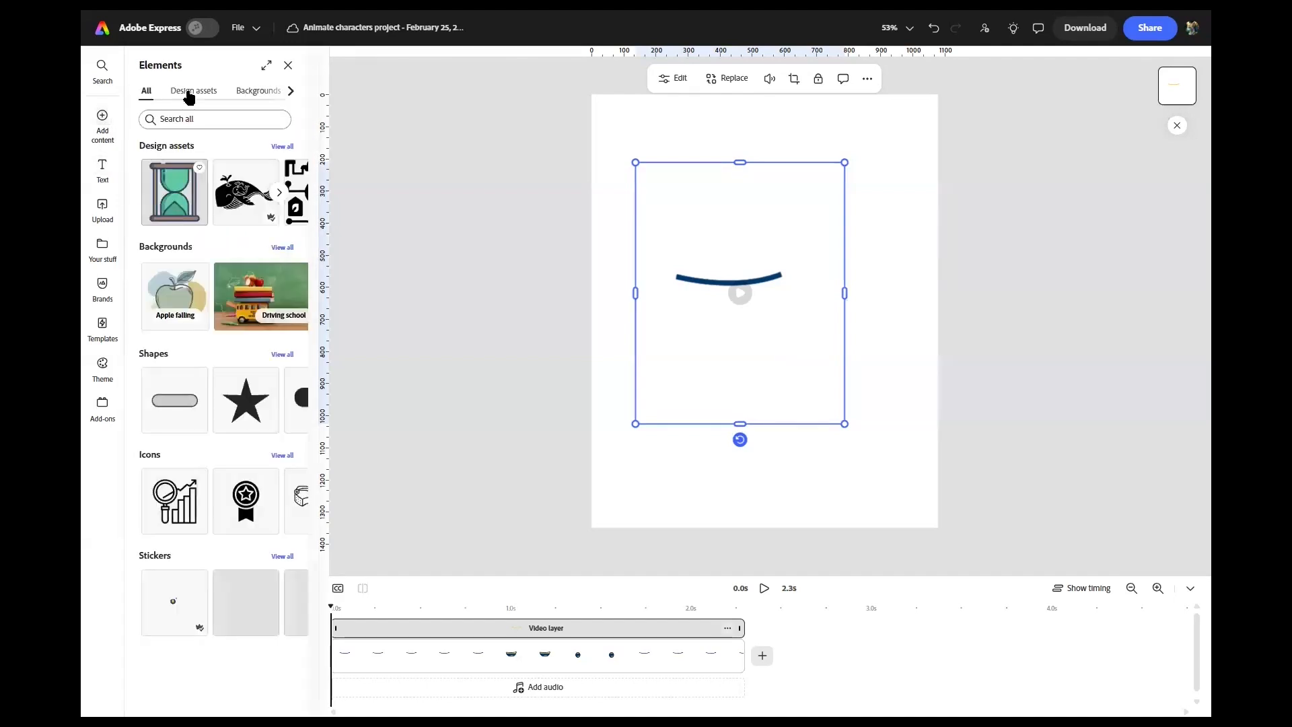
{"action": "left_click", "coordinate": [193, 93]}
{"action": "left_click", "coordinate": [147, 92]}
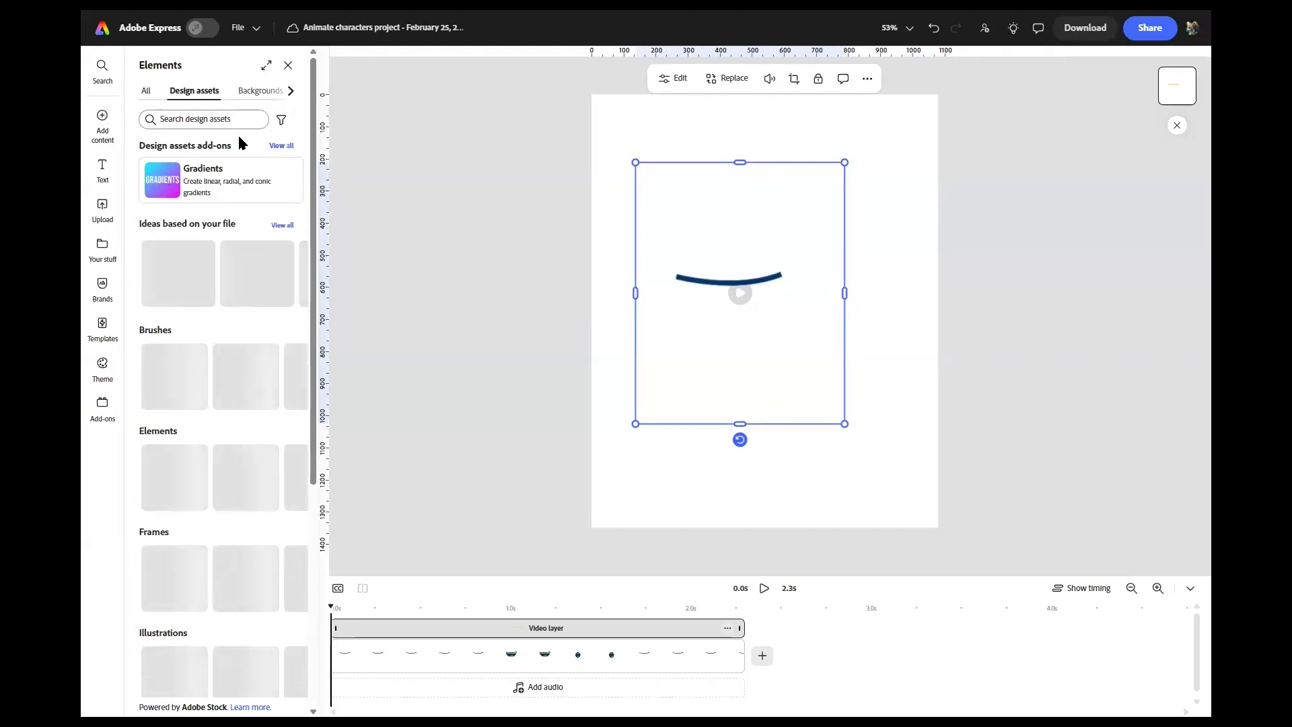
{"action": "left_click", "coordinate": [208, 113]}
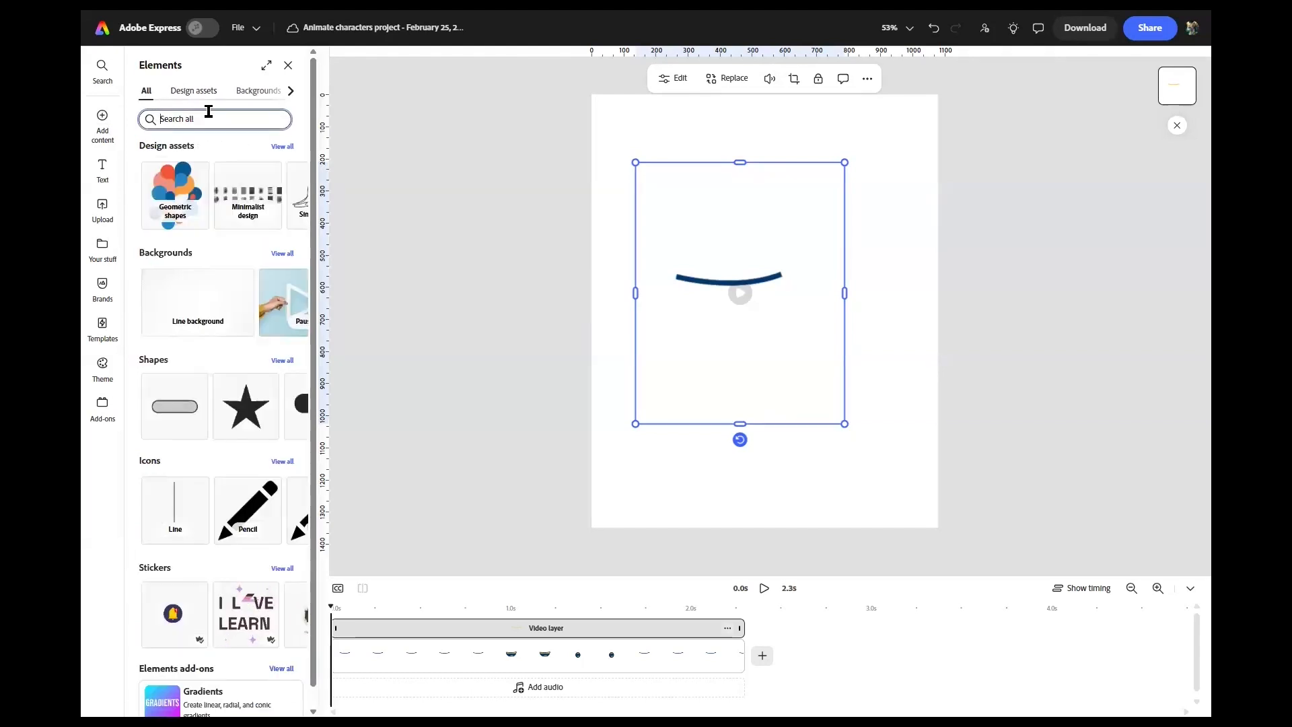
{"action": "type", "text": "appple"}
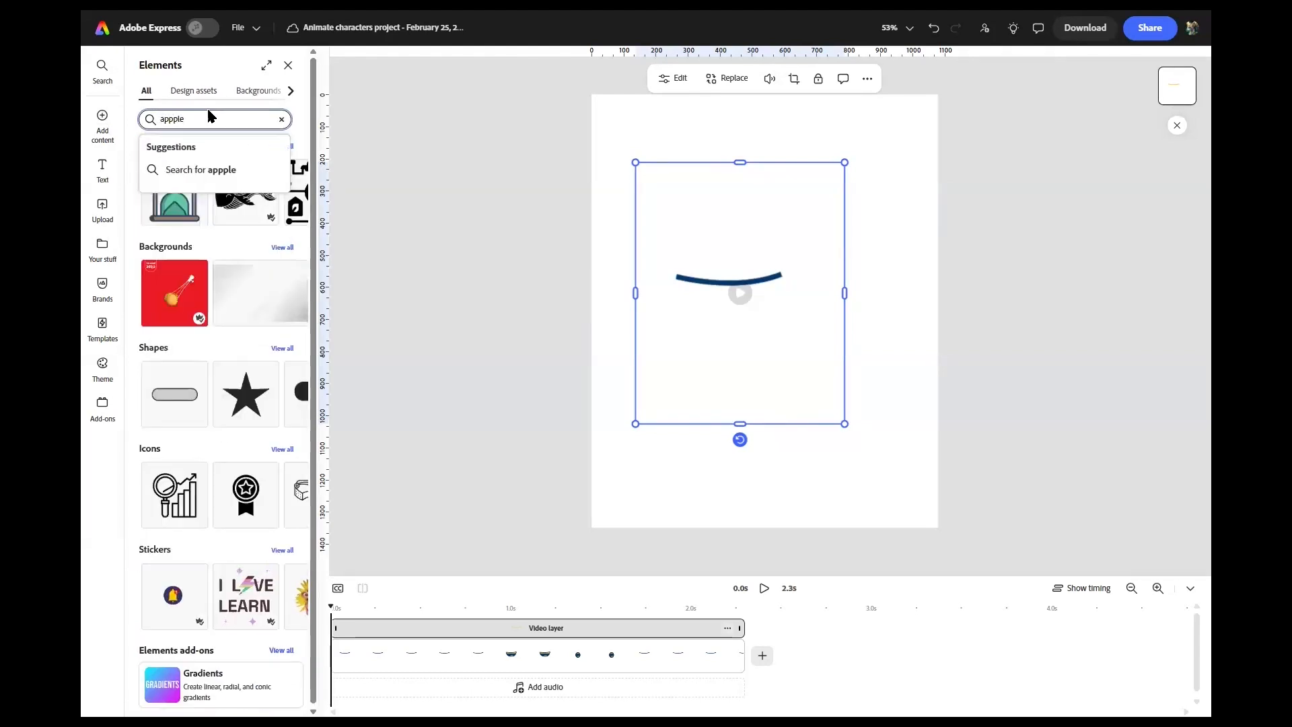
{"action": "key", "text": "Left"}
{"action": "key", "text": "Left"}
{"action": "key", "text": "BackSpace"}
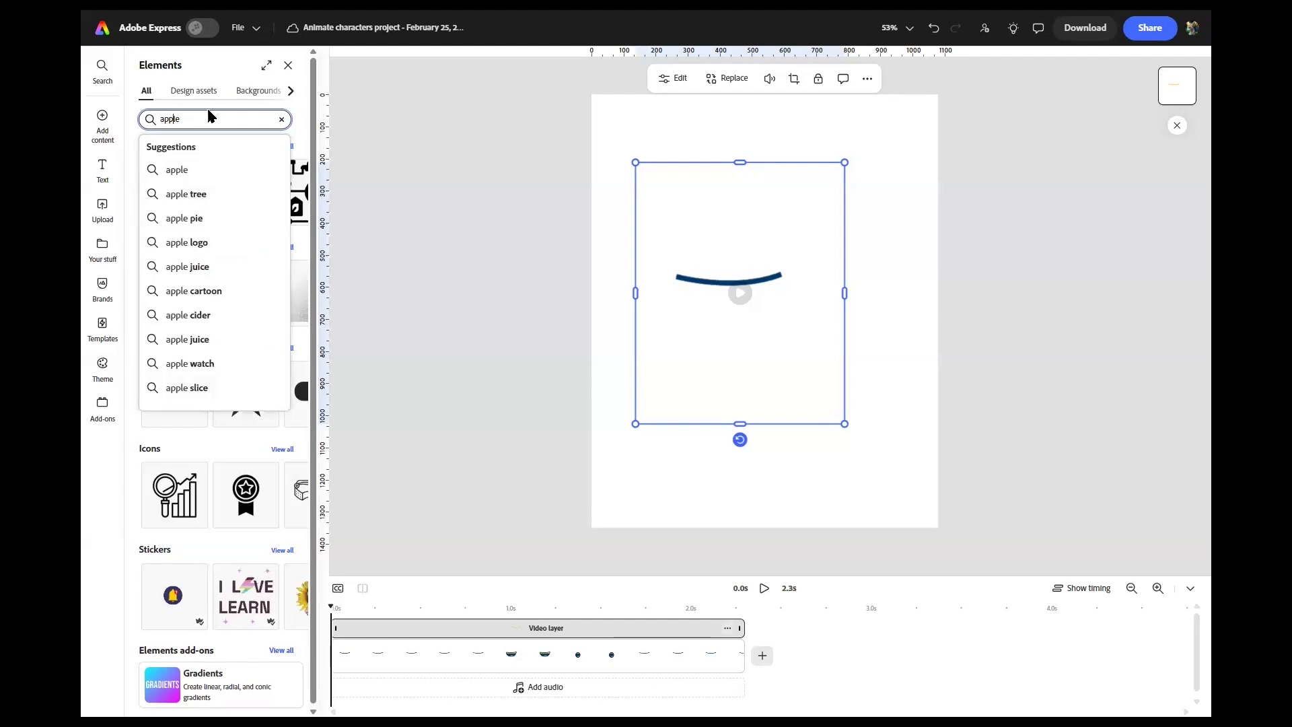
{"action": "left_click", "coordinate": [209, 168]}
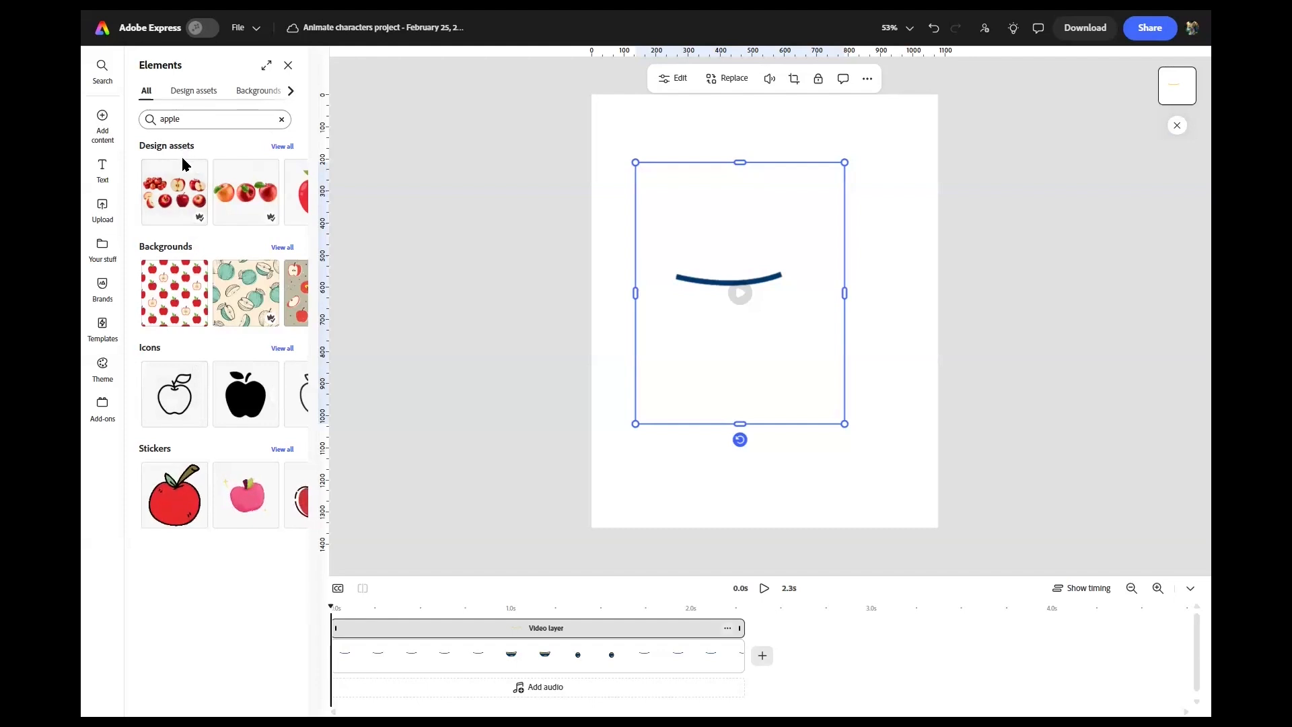
{"action": "left_click", "coordinate": [279, 496]}
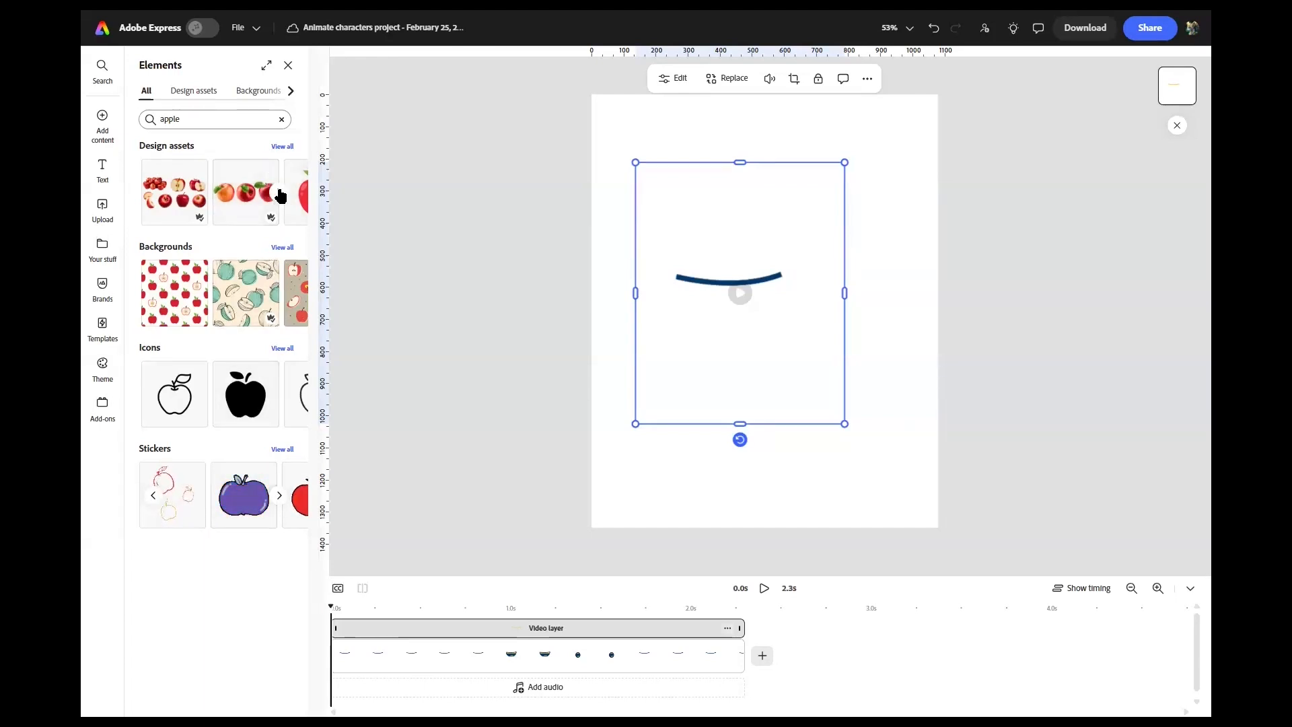
Search the stock photos for "apple" and add the orchard photo with one hanging red apple as a layer on the canvas.
{"action": "mouse_move", "coordinate": [102, 128]}
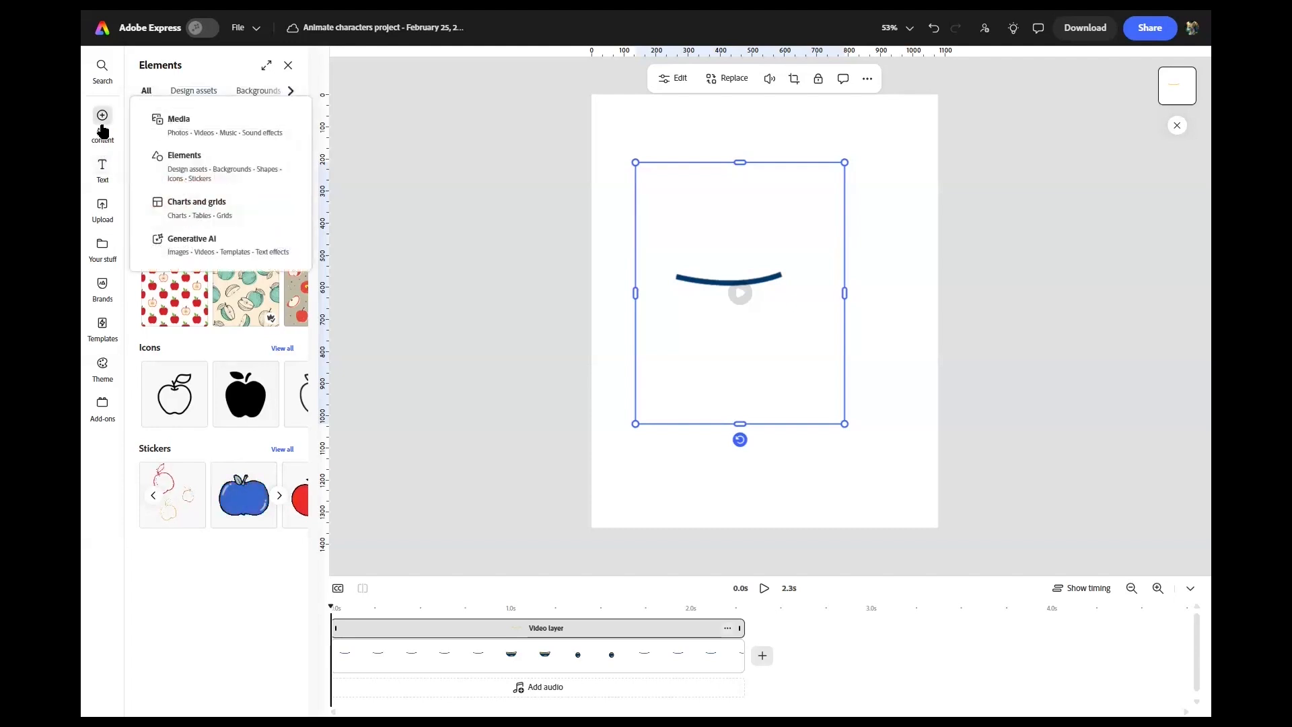
{"action": "left_click", "coordinate": [169, 122]}
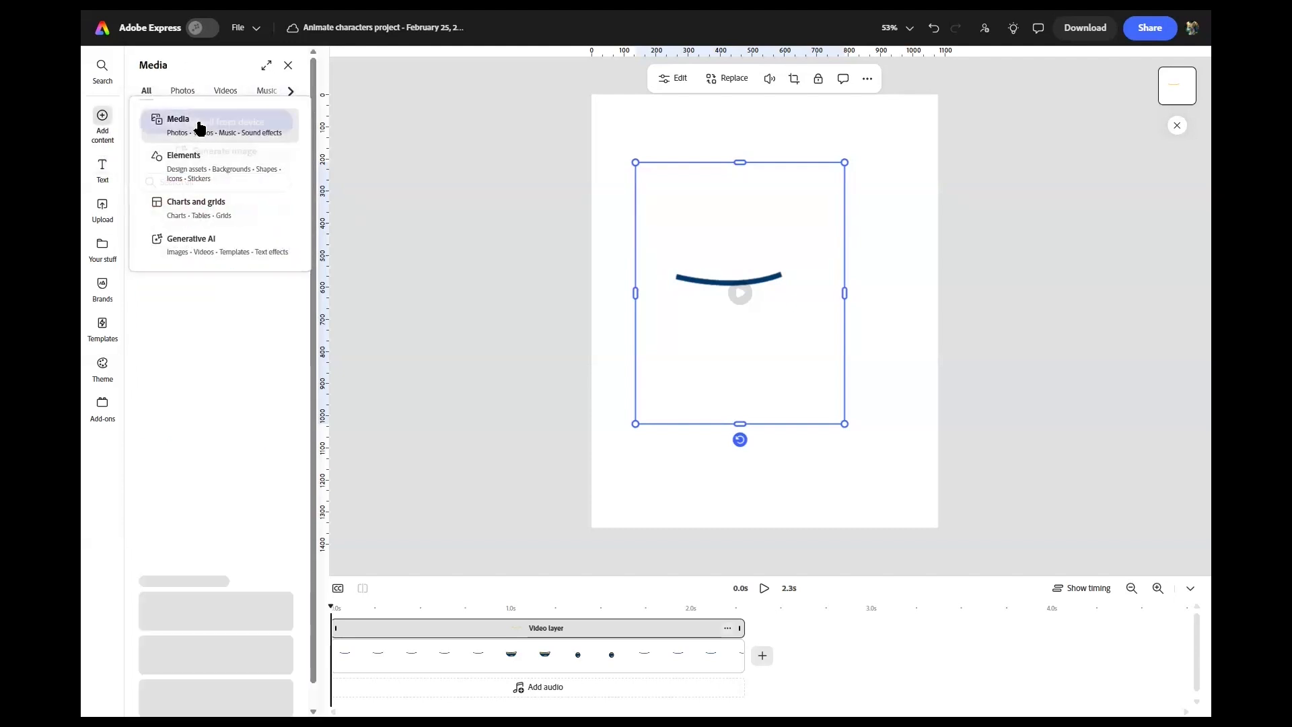
{"action": "left_click", "coordinate": [182, 92]}
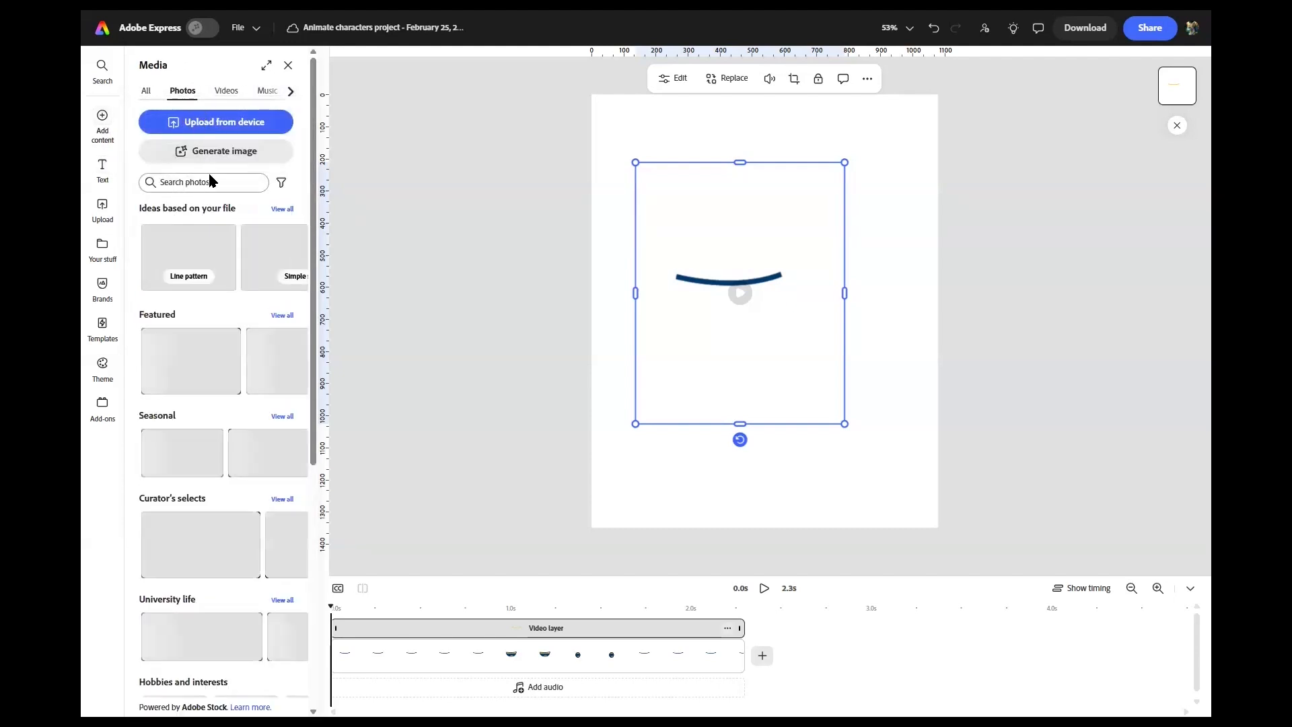
{"action": "left_click", "coordinate": [208, 182]}
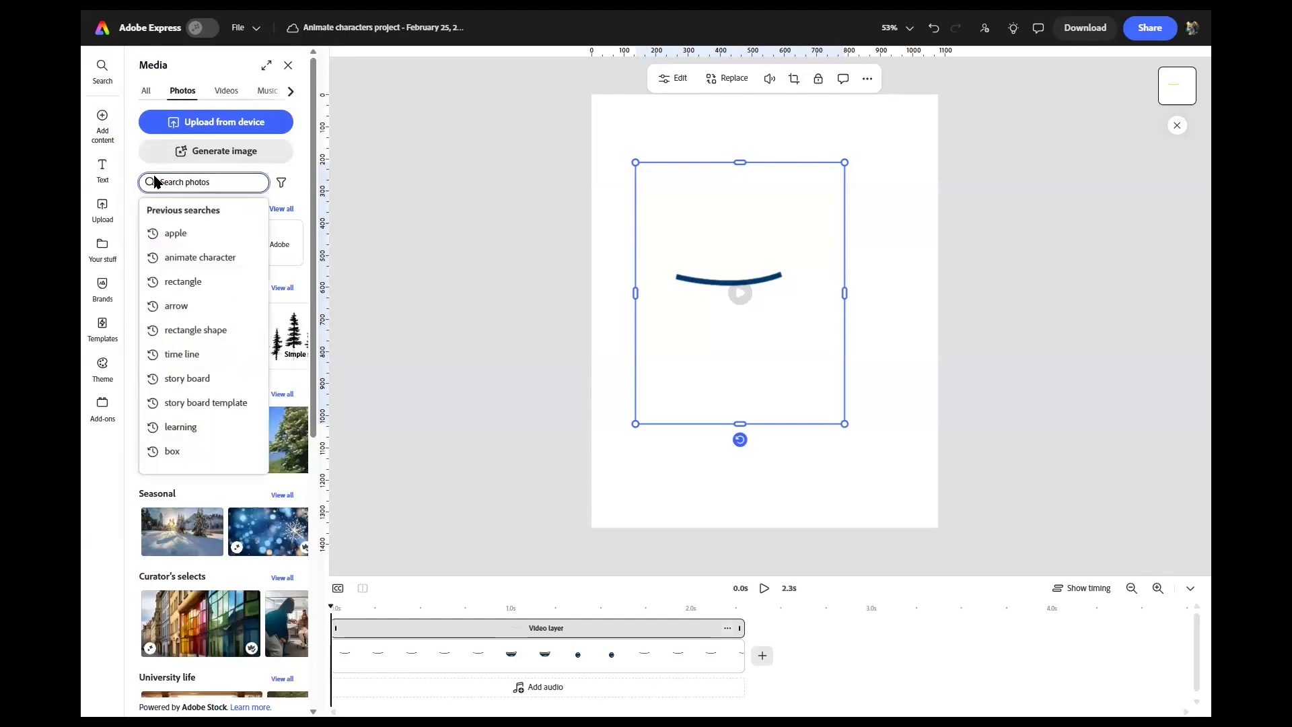
{"action": "type", "text": "apple"}
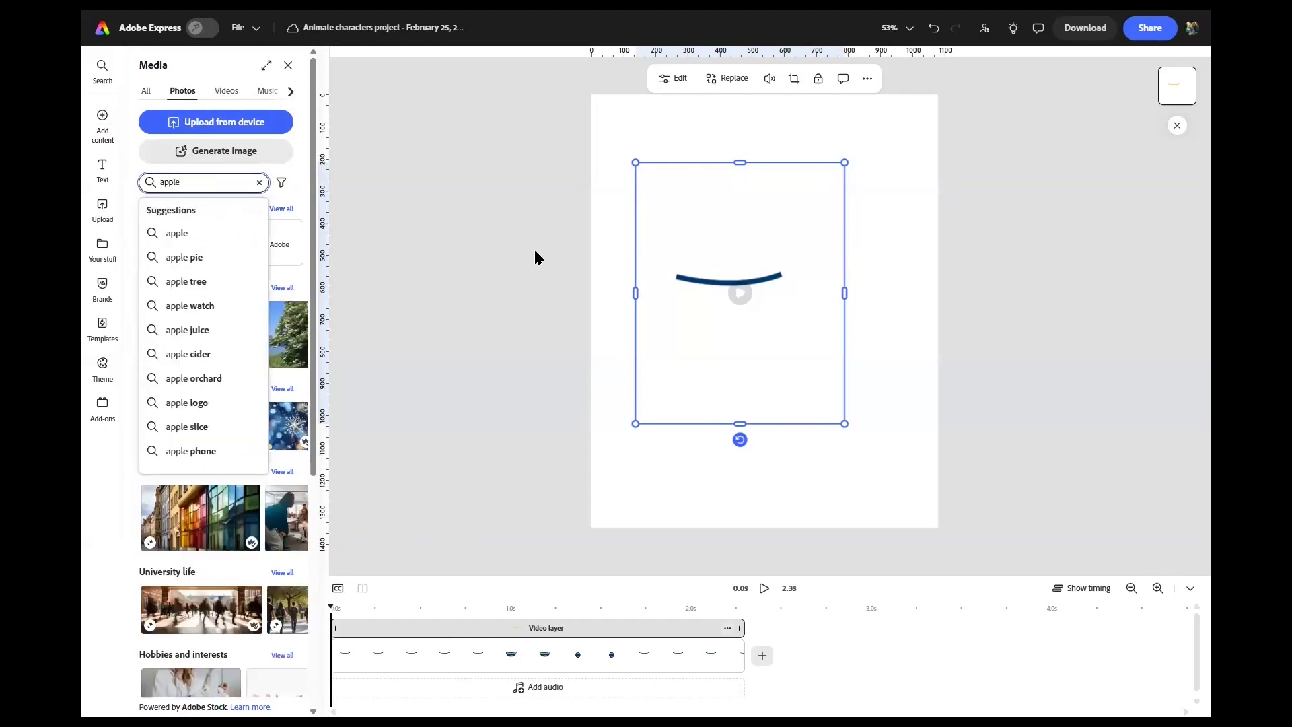
{"action": "left_click", "coordinate": [249, 235]}
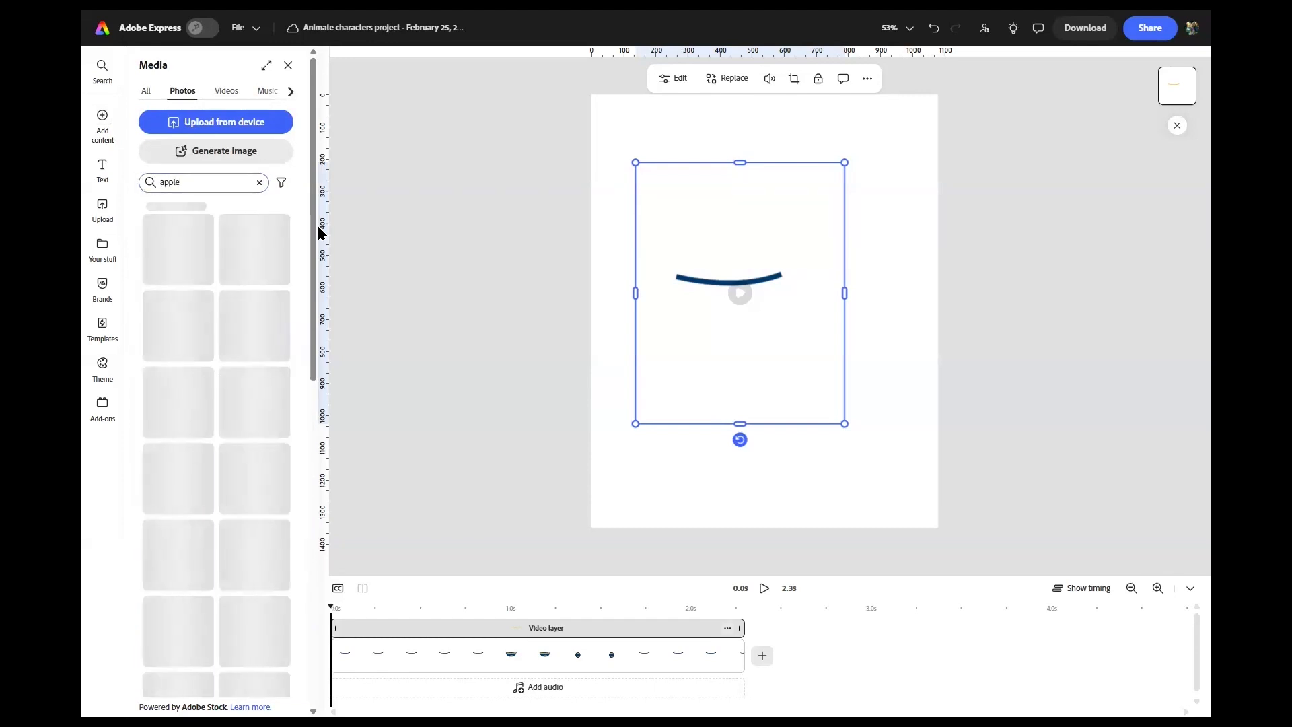
{"action": "scroll", "coordinate": [221, 313], "scroll_direction": "down", "scroll_amount": 3}
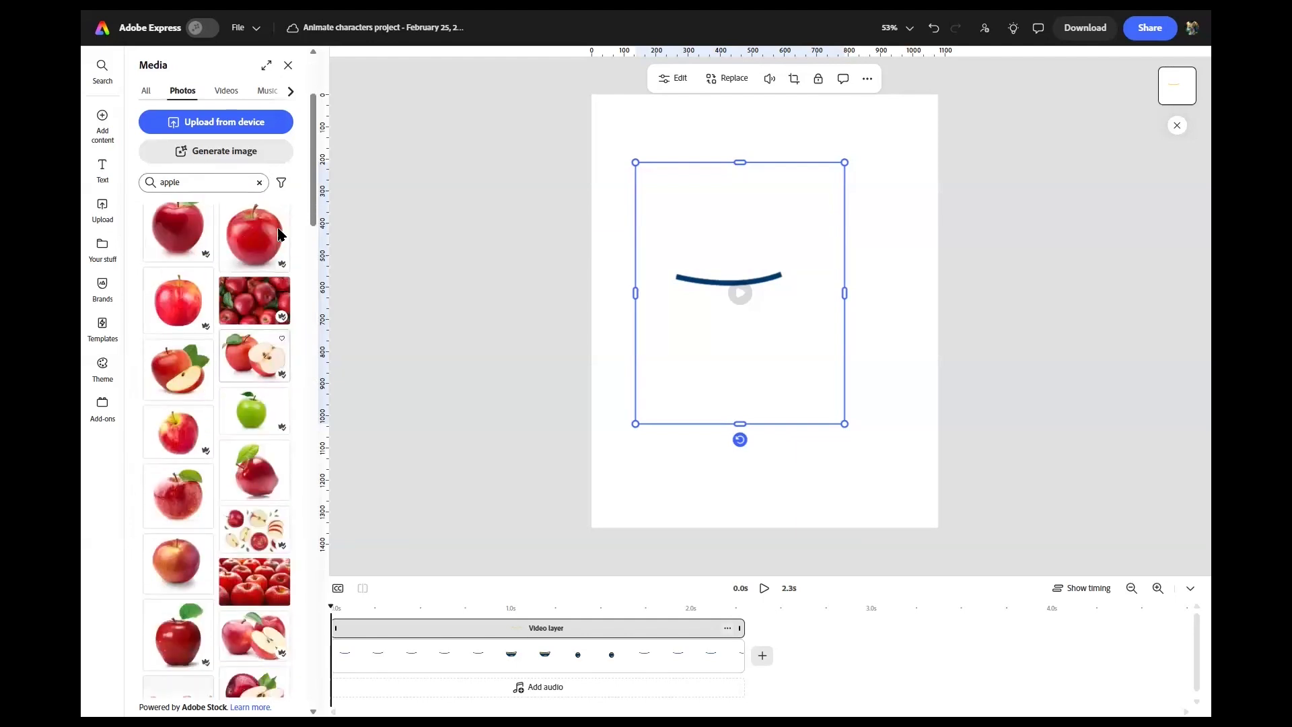
{"action": "scroll", "coordinate": [236, 361], "scroll_direction": "down", "scroll_amount": 10}
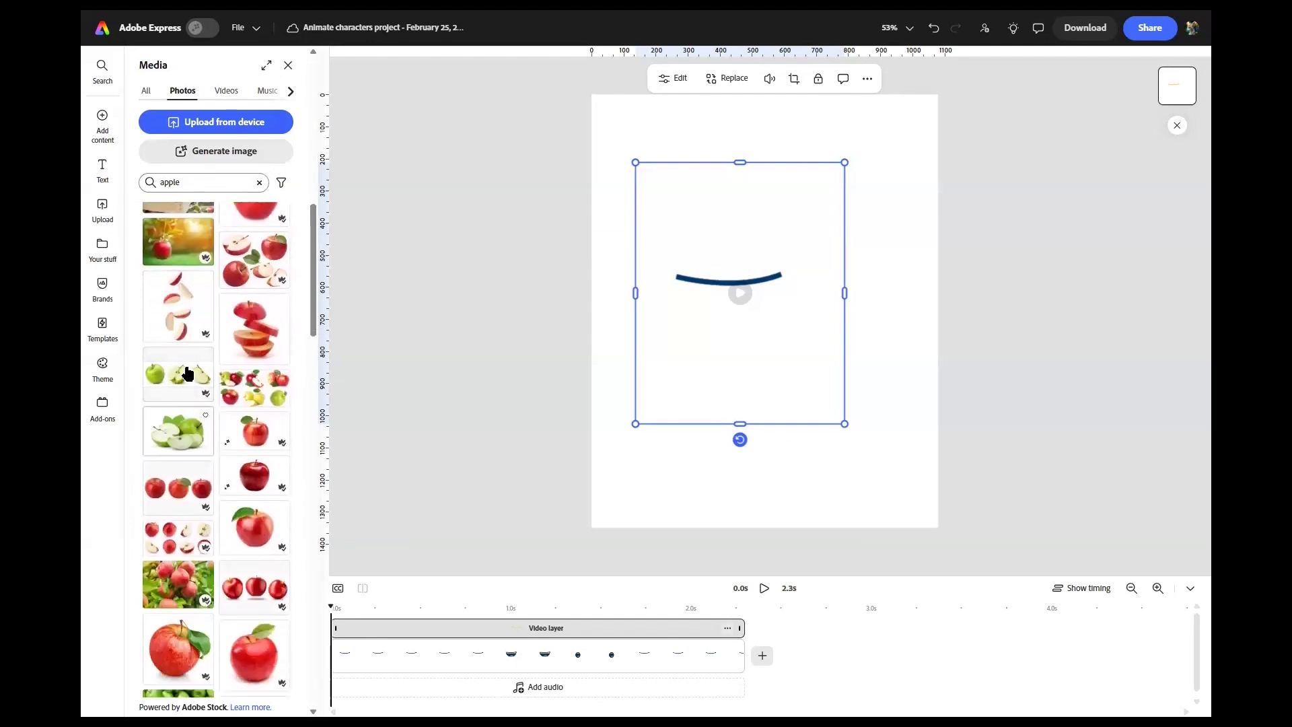
{"action": "left_click", "coordinate": [199, 253]}
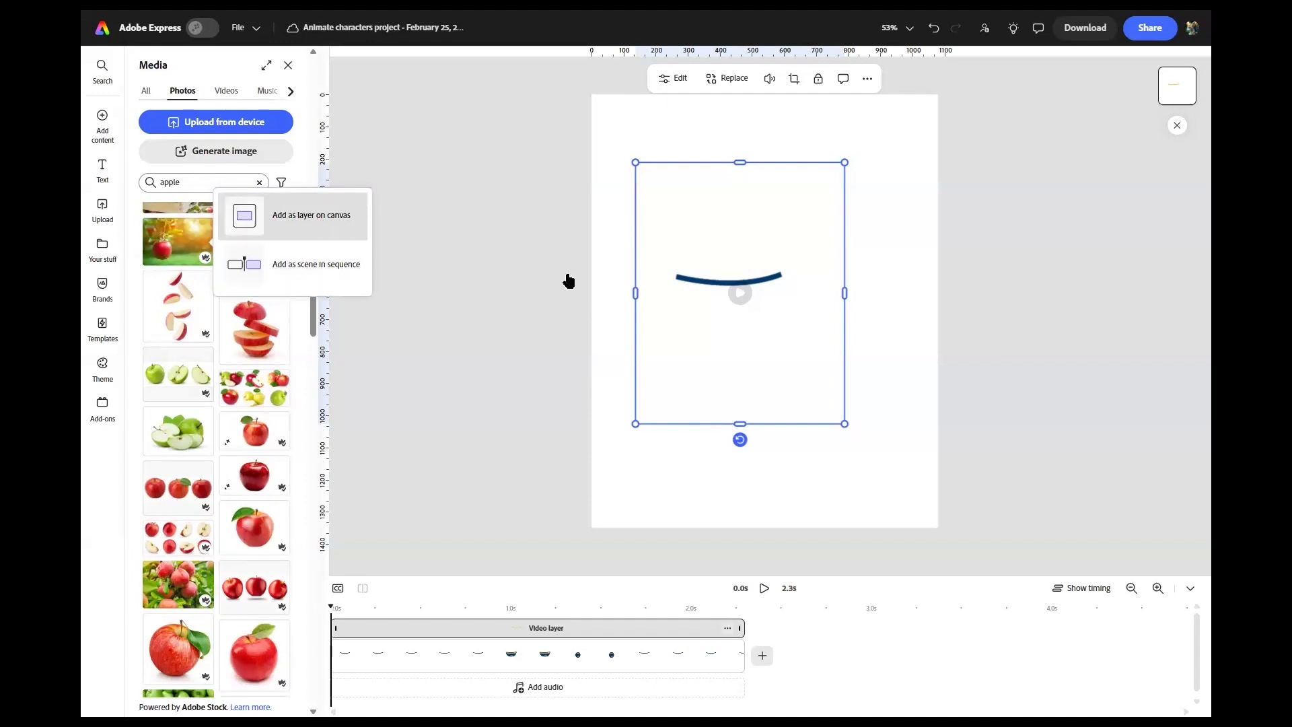
{"action": "left_click", "coordinate": [364, 234]}
Move the mouth video lower on the page and enlarge the apple photo until it covers the whole page.
{"action": "left_click_drag", "start_coordinate": [732, 250], "coordinate": [709, 171]}
{"action": "left_click_drag", "start_coordinate": [749, 285], "coordinate": [739, 357]}
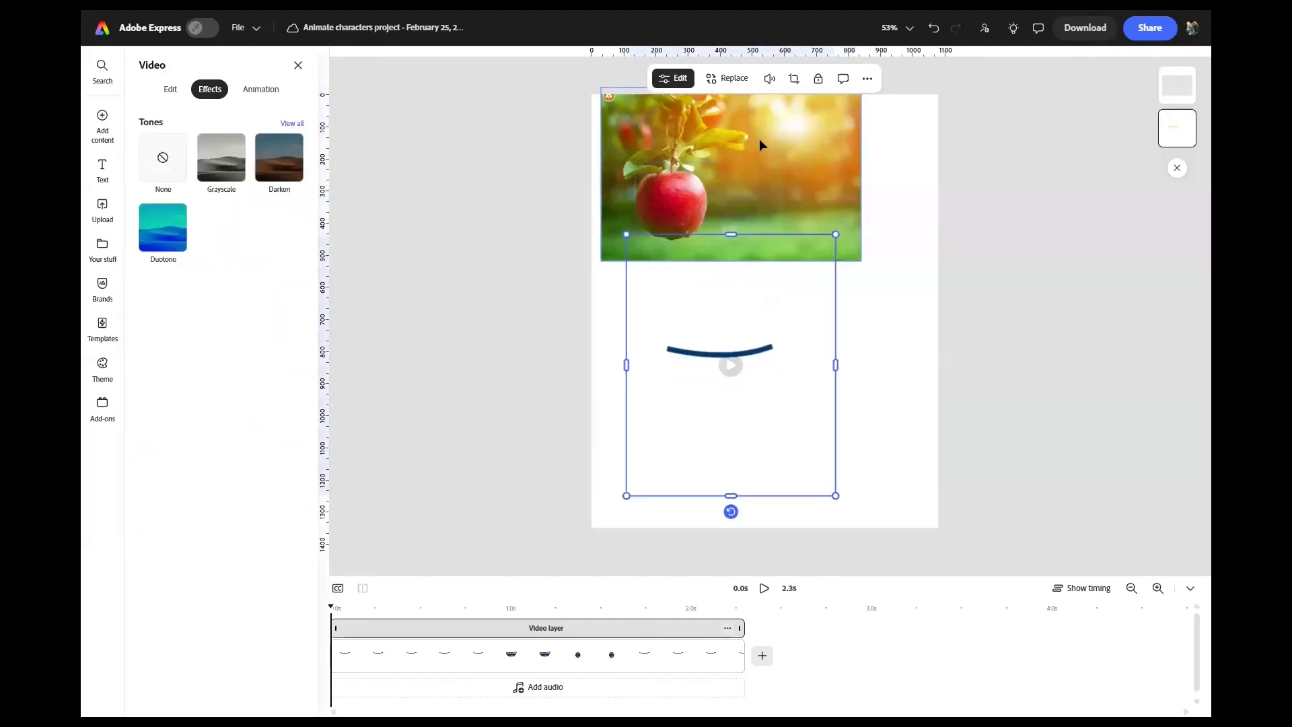
{"action": "left_click_drag", "start_coordinate": [767, 191], "coordinate": [750, 150]}
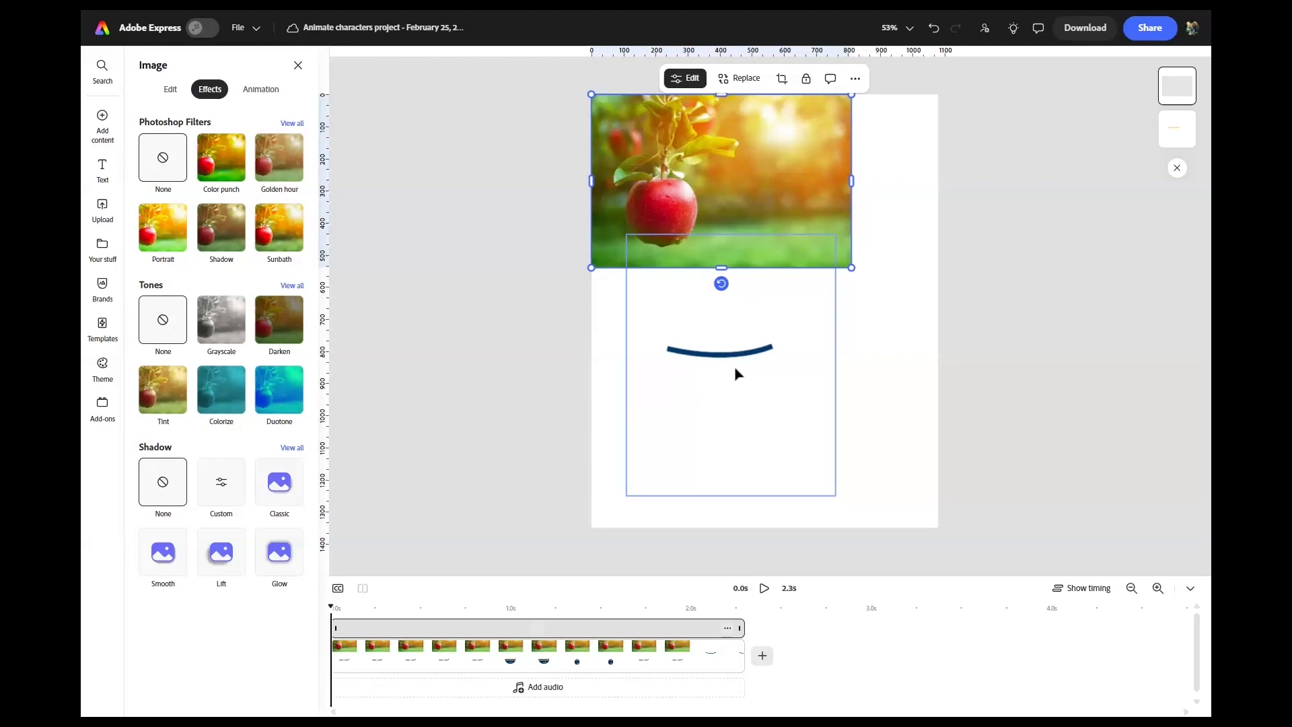
{"action": "left_click_drag", "start_coordinate": [850, 292], "coordinate": [1159, 670]}
{"action": "left_click_drag", "start_coordinate": [1108, 387], "coordinate": [1099, 386]}
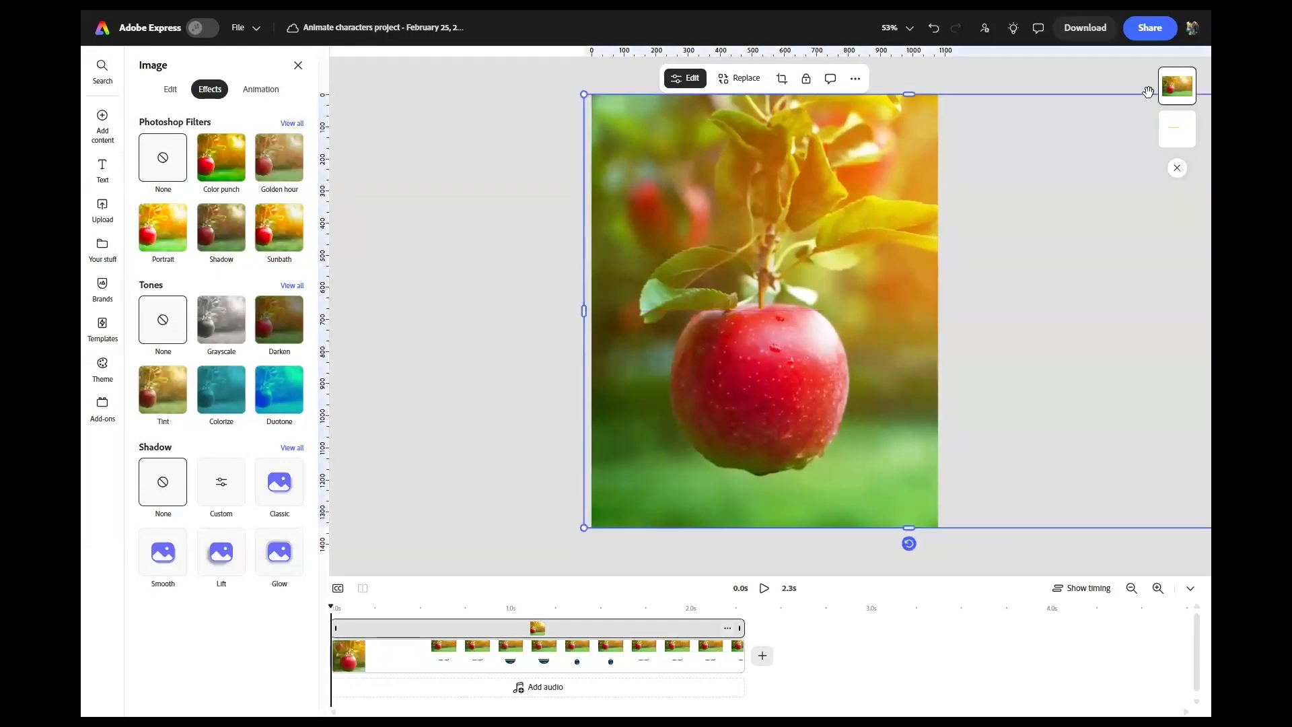
Bring the mouth video in front of the apple photo and set the photo as the page background.
{"action": "left_click_drag", "start_coordinate": [1189, 133], "coordinate": [1181, 74]}
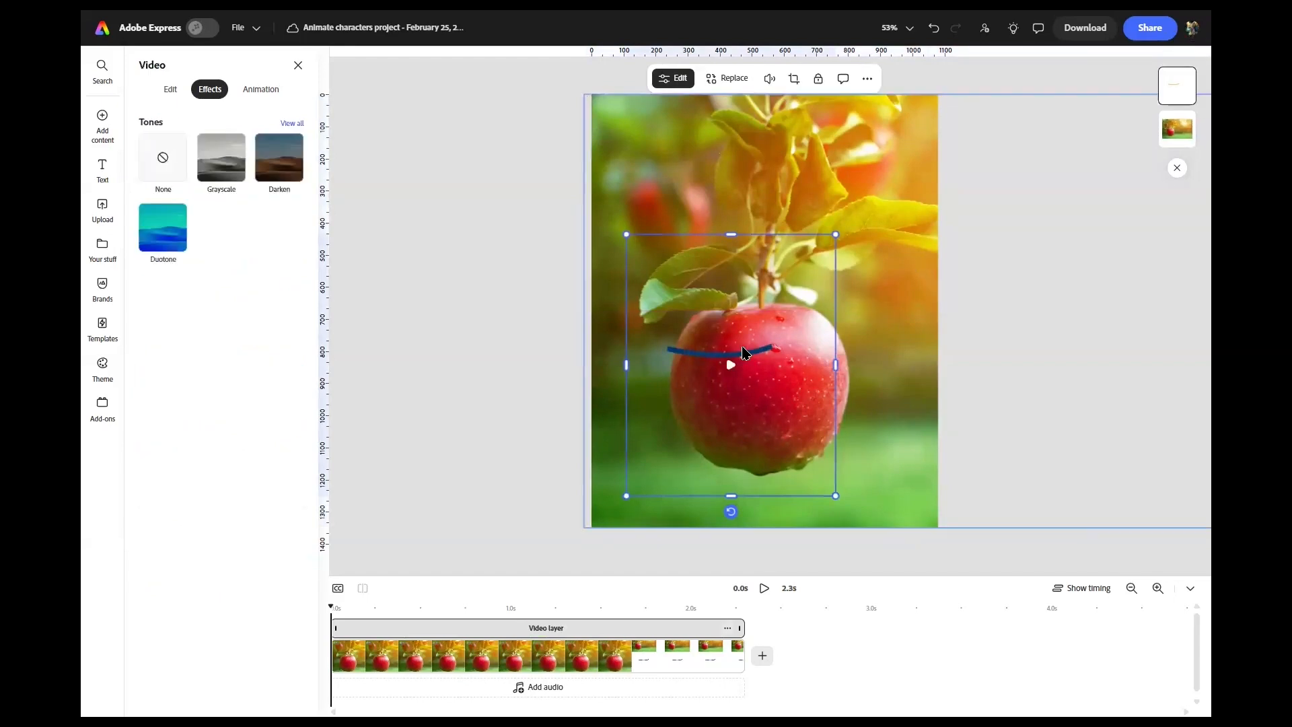
{"action": "left_click", "coordinate": [873, 182]}
{"action": "left_click", "coordinate": [168, 88]}
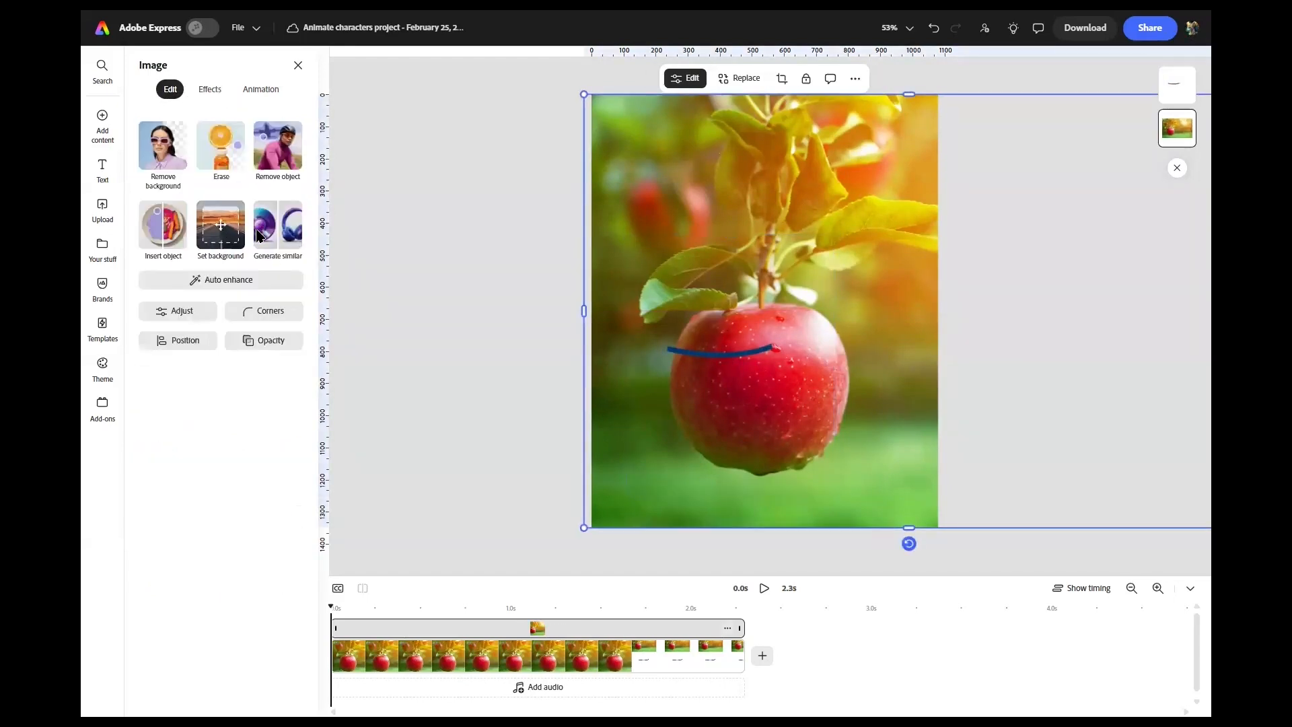
{"action": "left_click", "coordinate": [244, 231]}
{"action": "left_click_drag", "start_coordinate": [846, 206], "coordinate": [985, 200]}
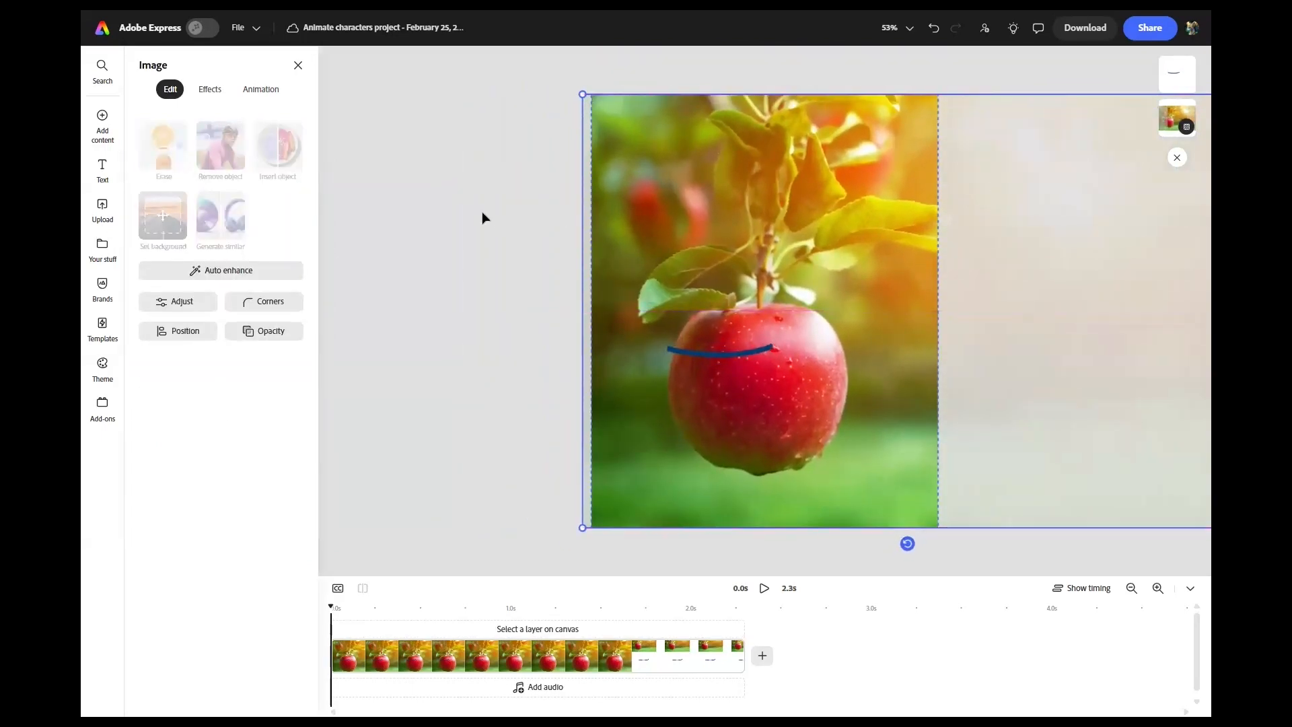
{"action": "left_click", "coordinate": [358, 239]}
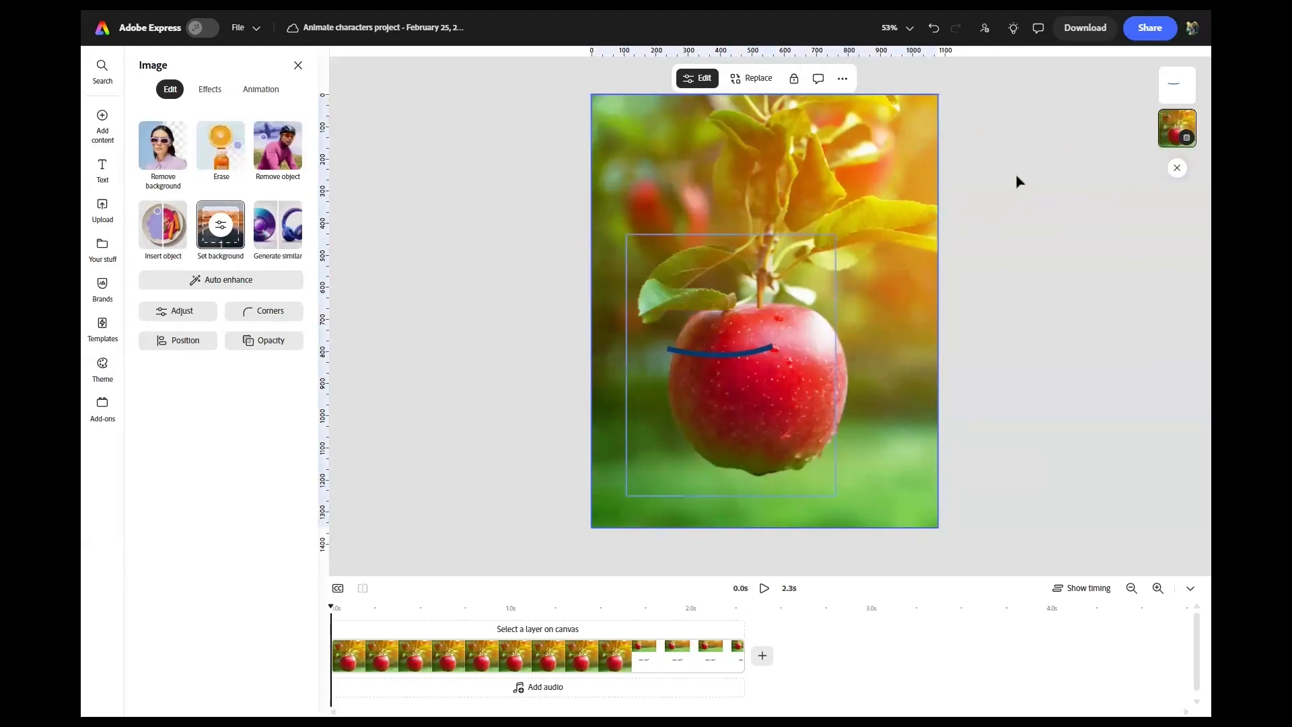
Reposition the mouth video so the smile sits centered on the lower part of the red apple.
{"action": "left_click", "coordinate": [731, 346]}
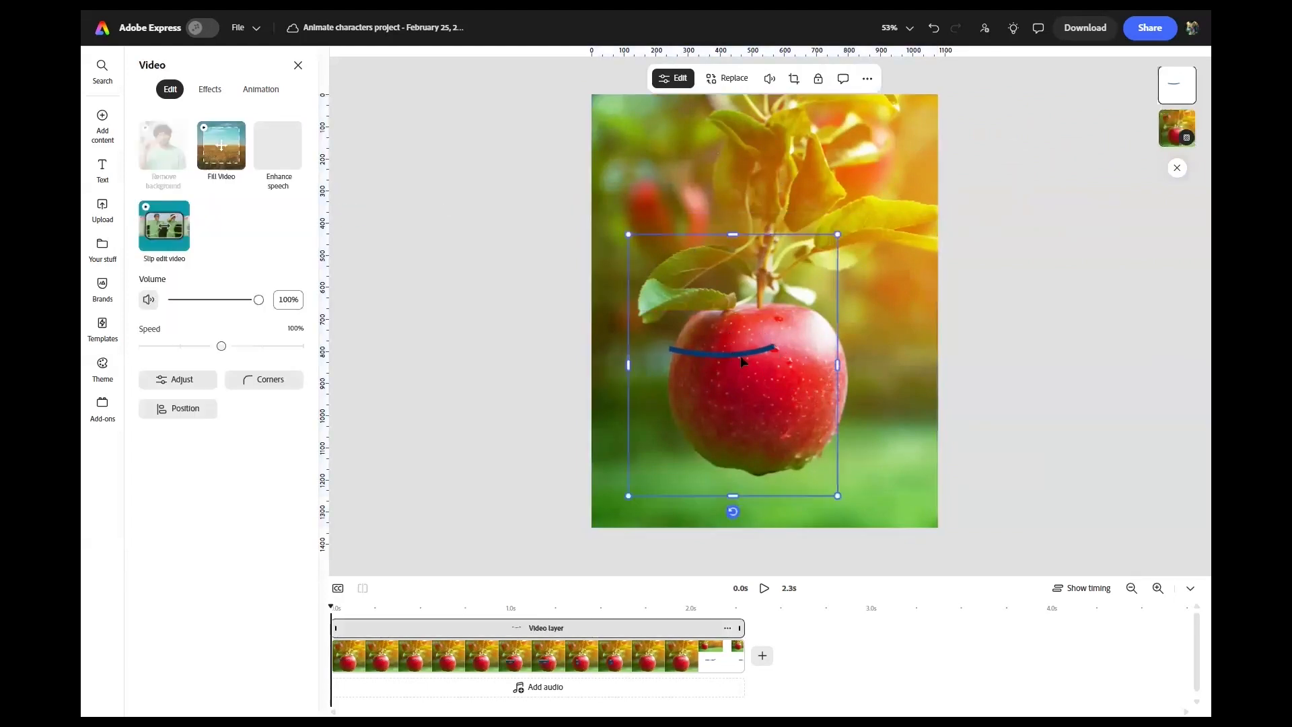
{"action": "left_click_drag", "start_coordinate": [780, 387], "coordinate": [762, 417]}
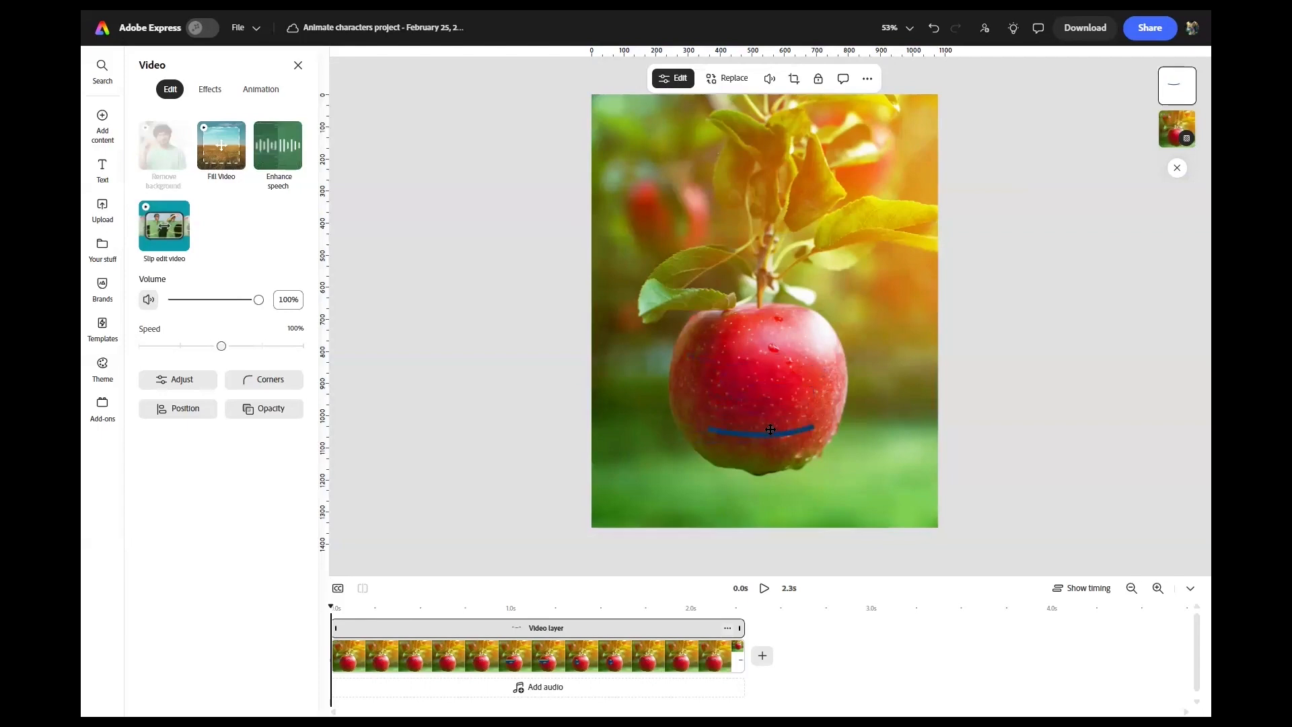
{"action": "left_click_drag", "start_coordinate": [751, 422], "coordinate": [755, 421]}
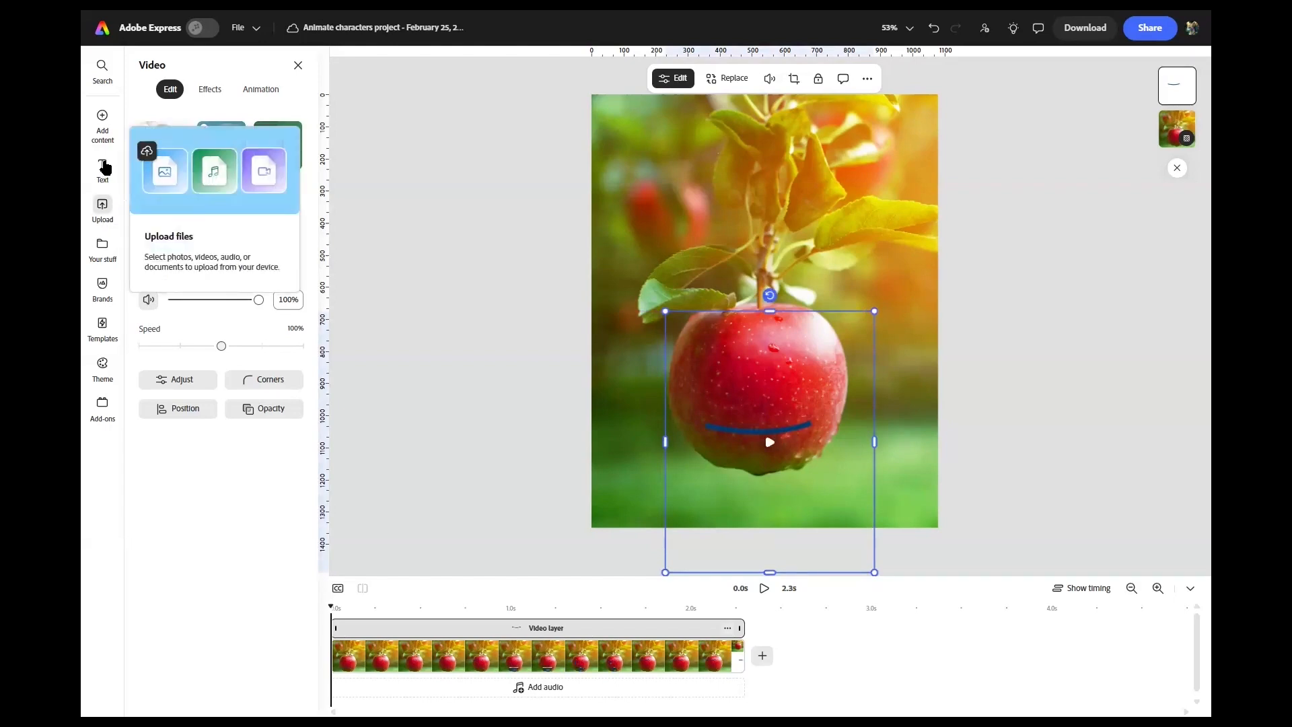
Search the Elements library for "eyes with glasses".
{"action": "left_click", "coordinate": [105, 177]}
{"action": "mouse_move", "coordinate": [116, 124]}
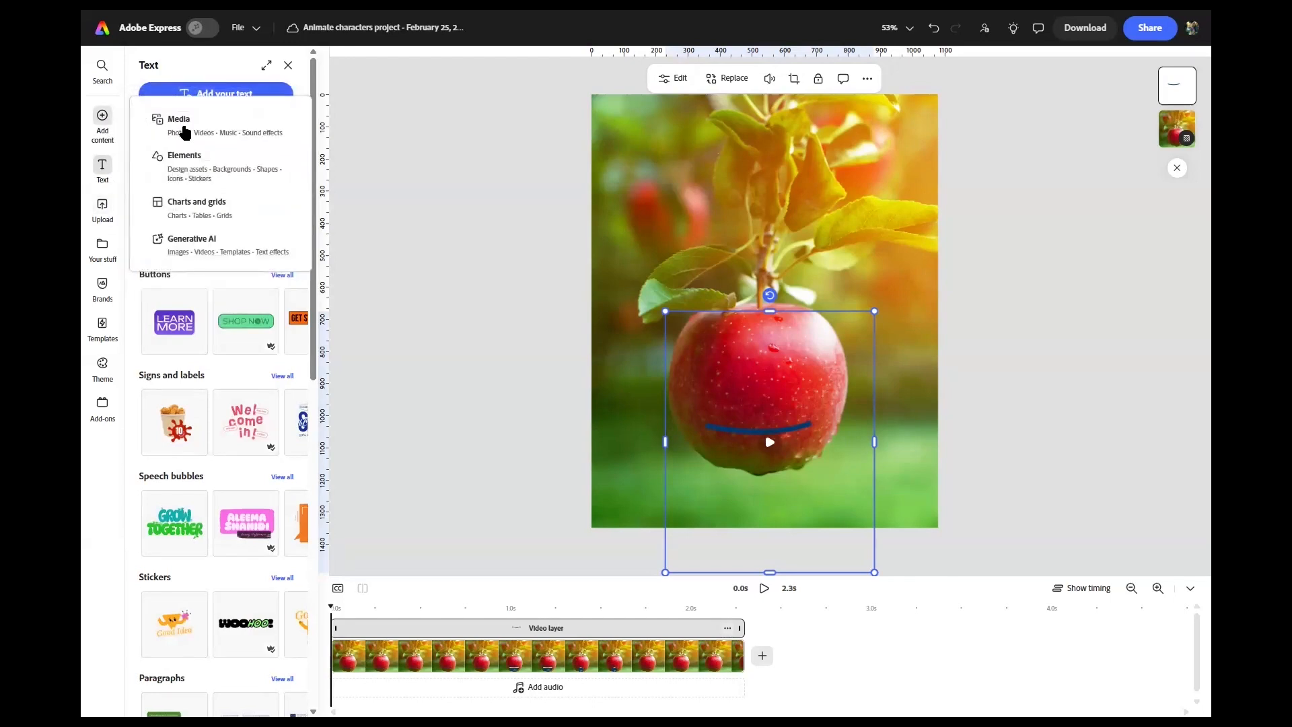
{"action": "left_click", "coordinate": [188, 167]}
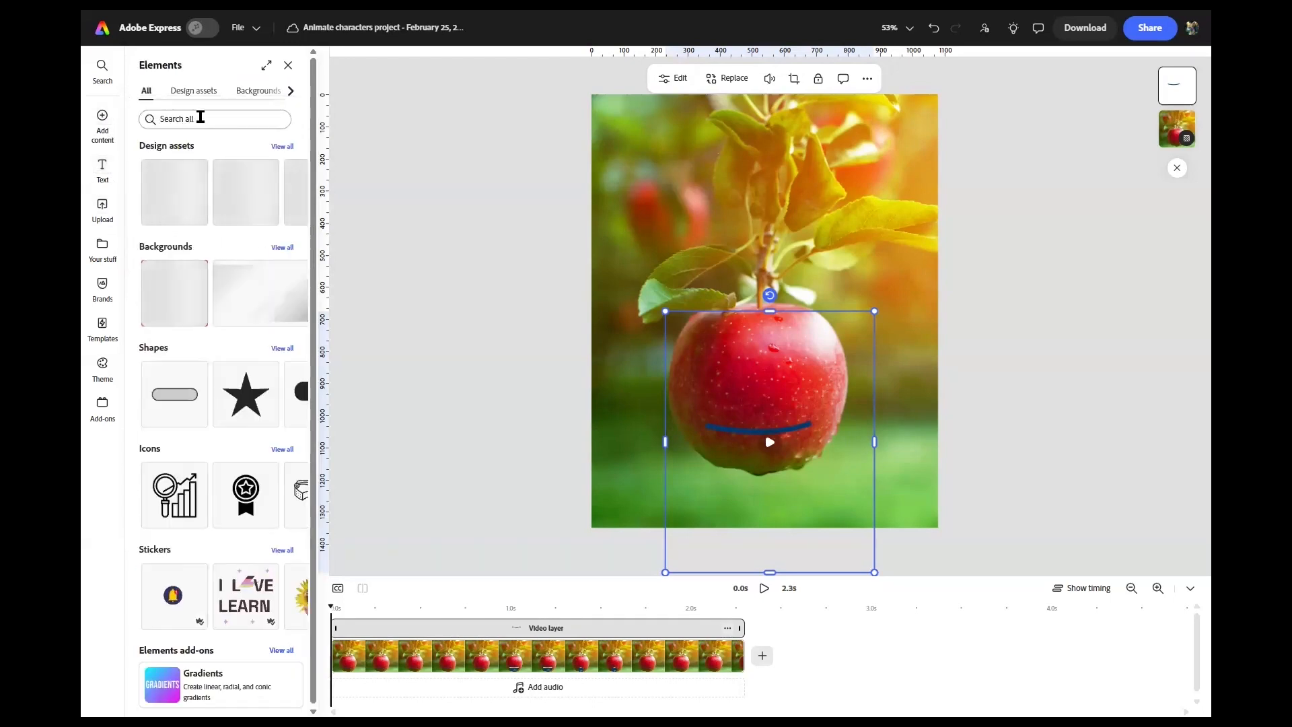
{"action": "left_click", "coordinate": [200, 121]}
{"action": "type", "text": "e"}
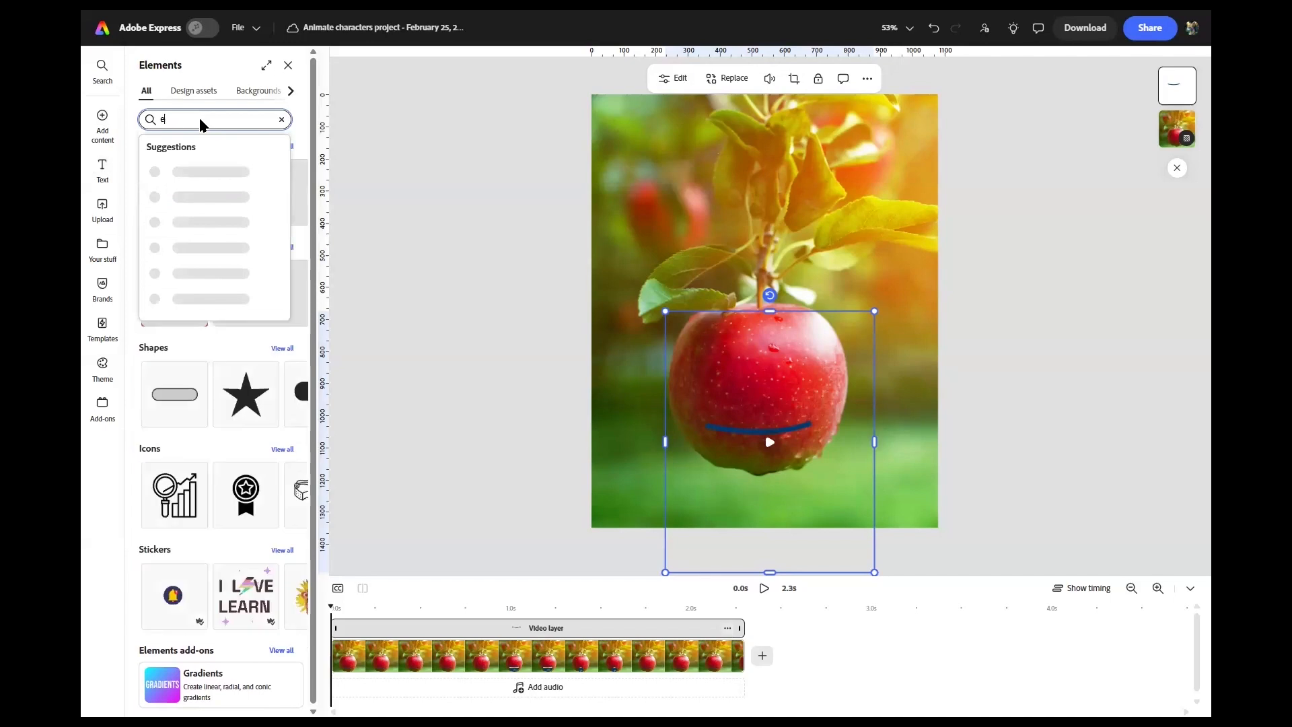
{"action": "type", "text": "yes"}
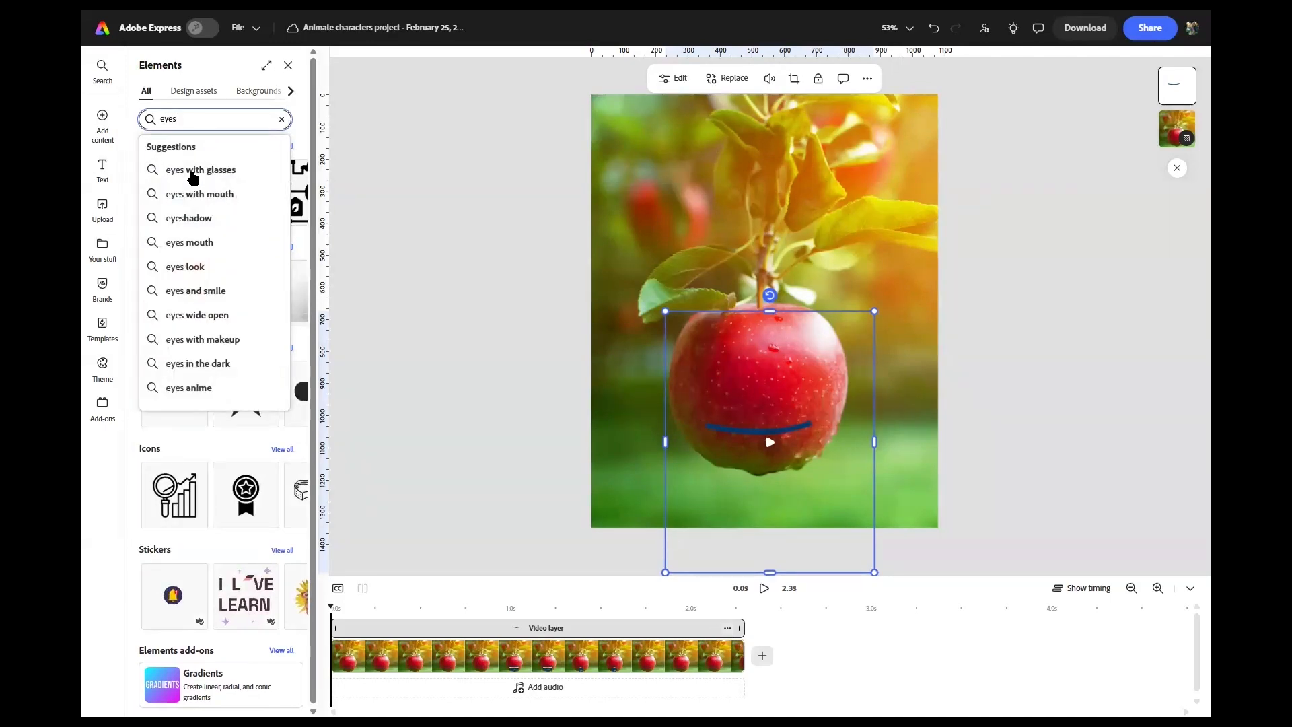
{"action": "left_click", "coordinate": [192, 171]}
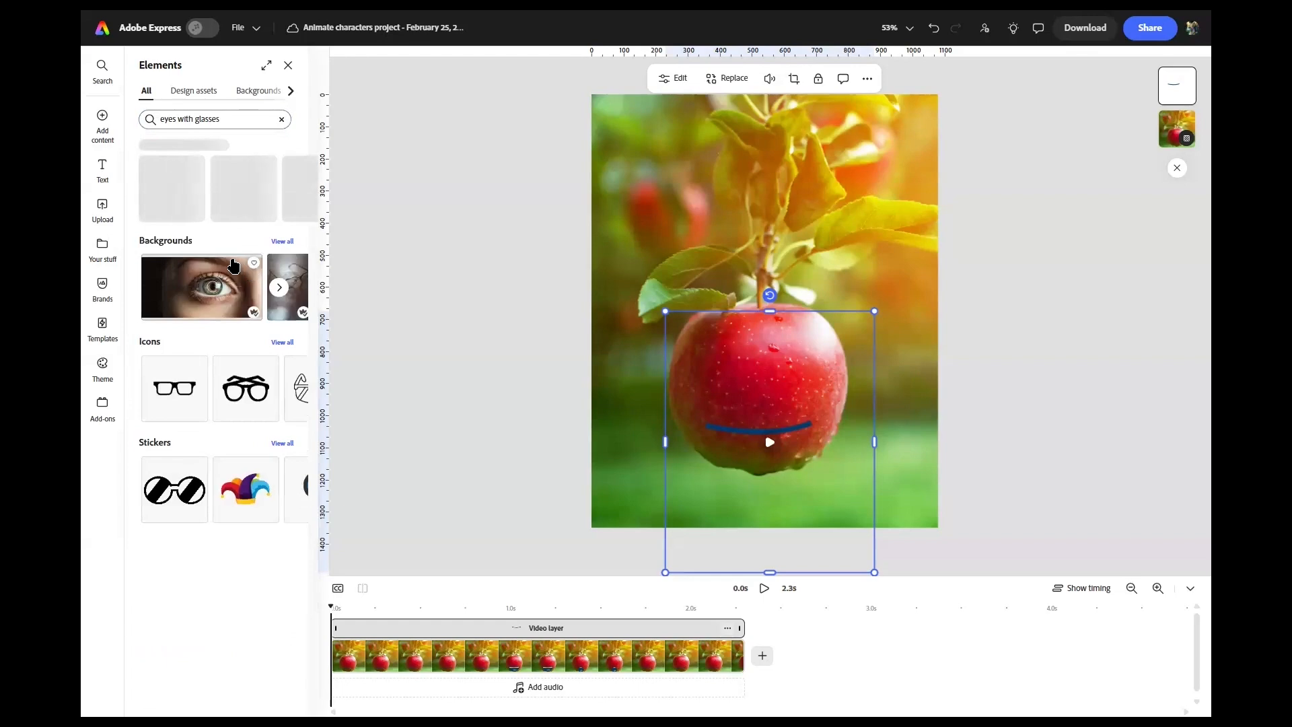
Look through the "eyes with glasses" stickers and change the search to "eyes" across all element types.
{"action": "left_click", "coordinate": [283, 450]}
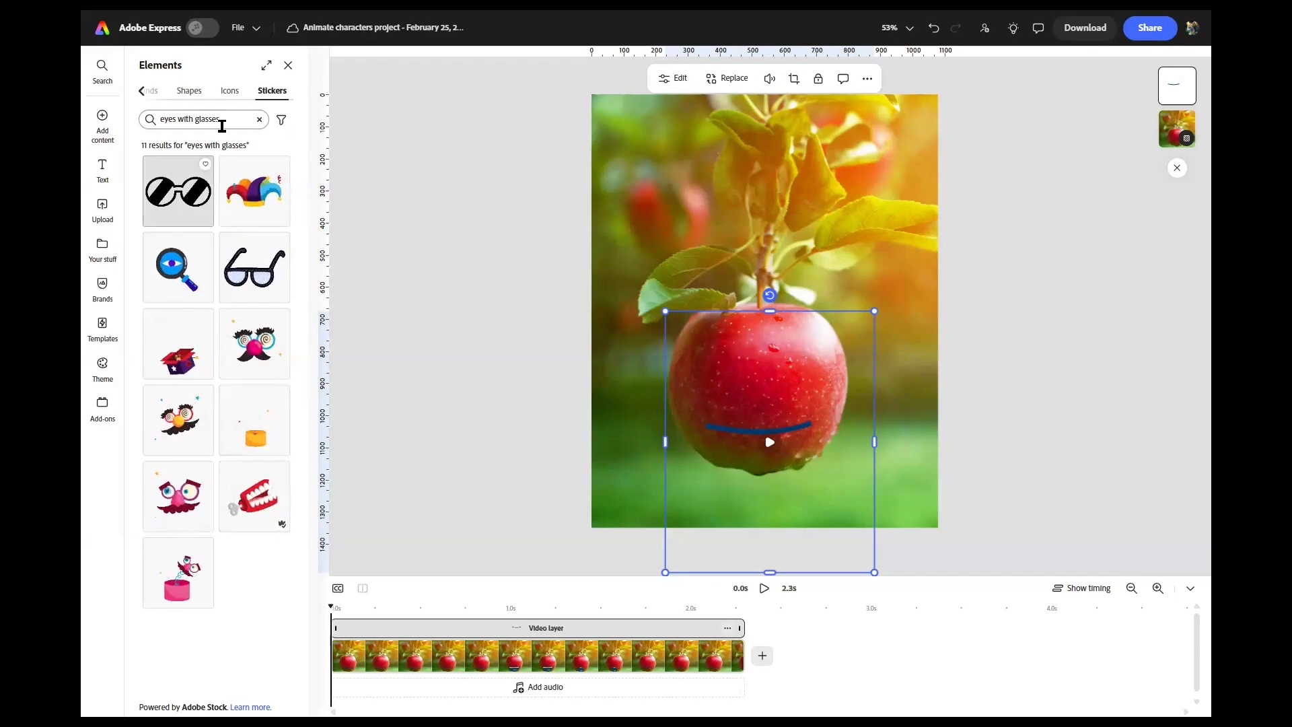
{"action": "triple_click", "coordinate": [199, 119]}
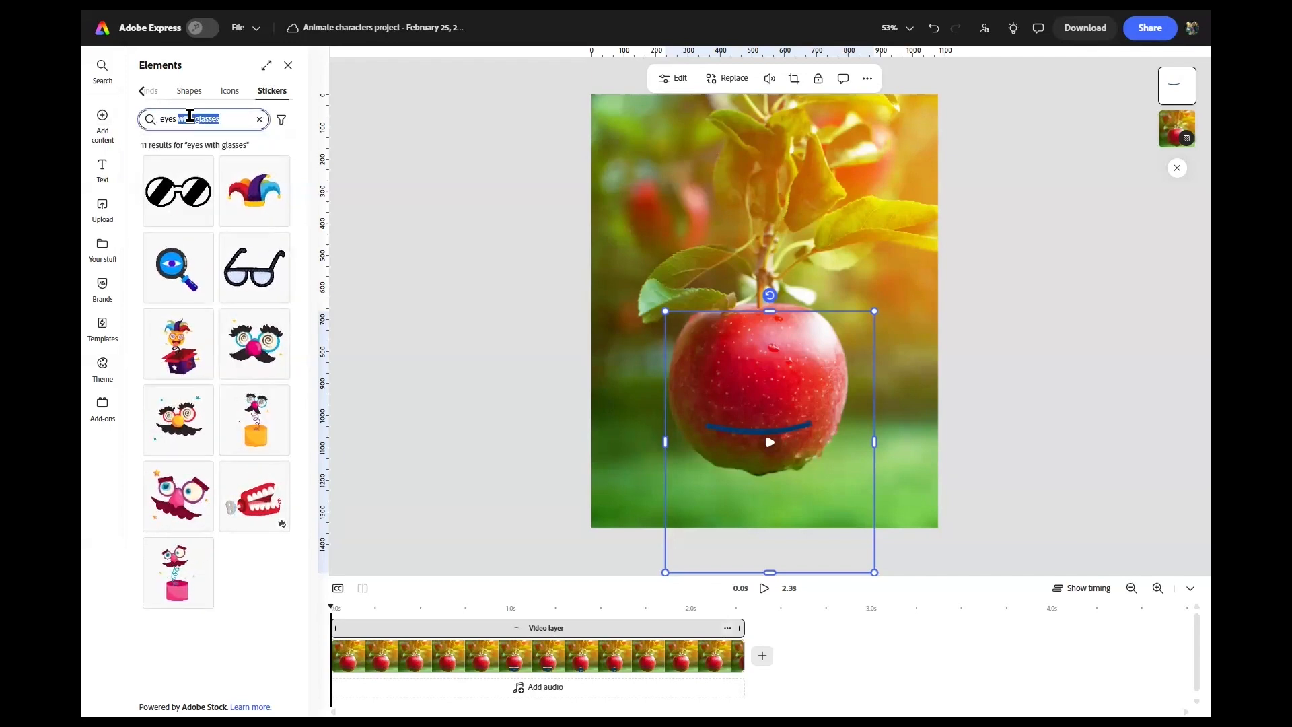
{"action": "key", "text": "BackSpace"}
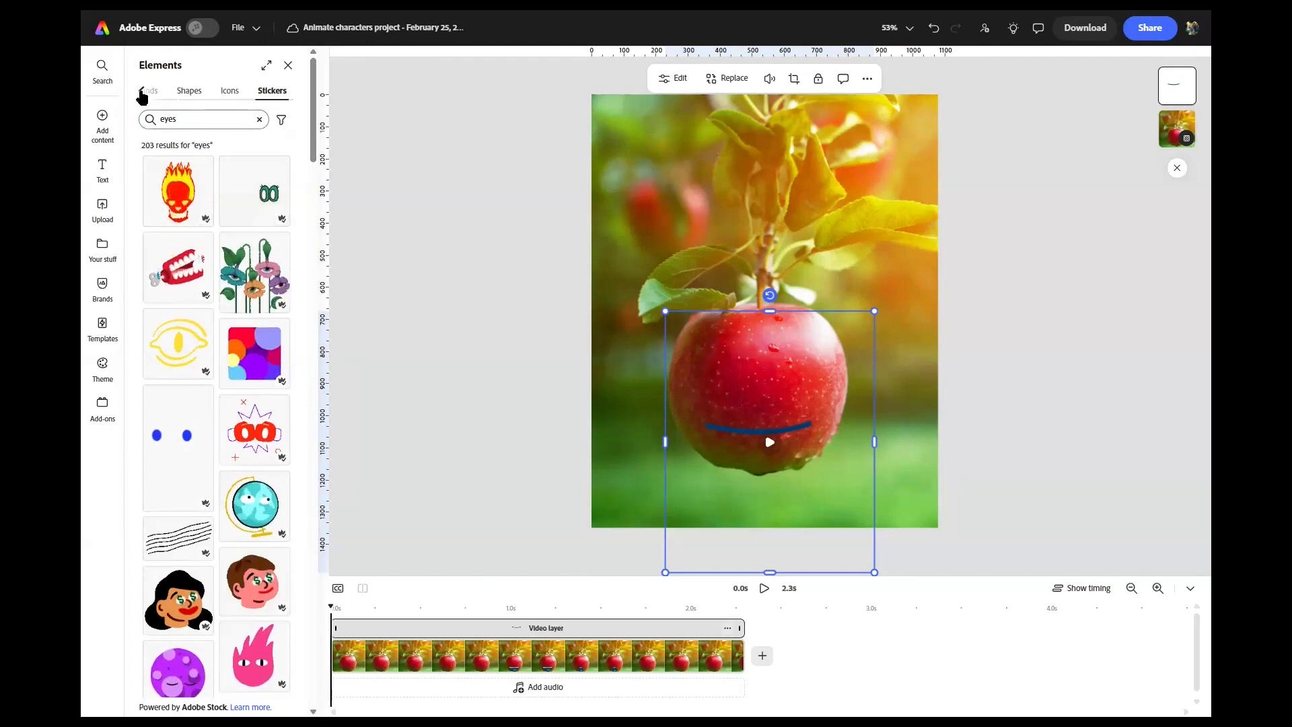
{"action": "left_click", "coordinate": [141, 92]}
{"action": "left_click", "coordinate": [142, 93]}
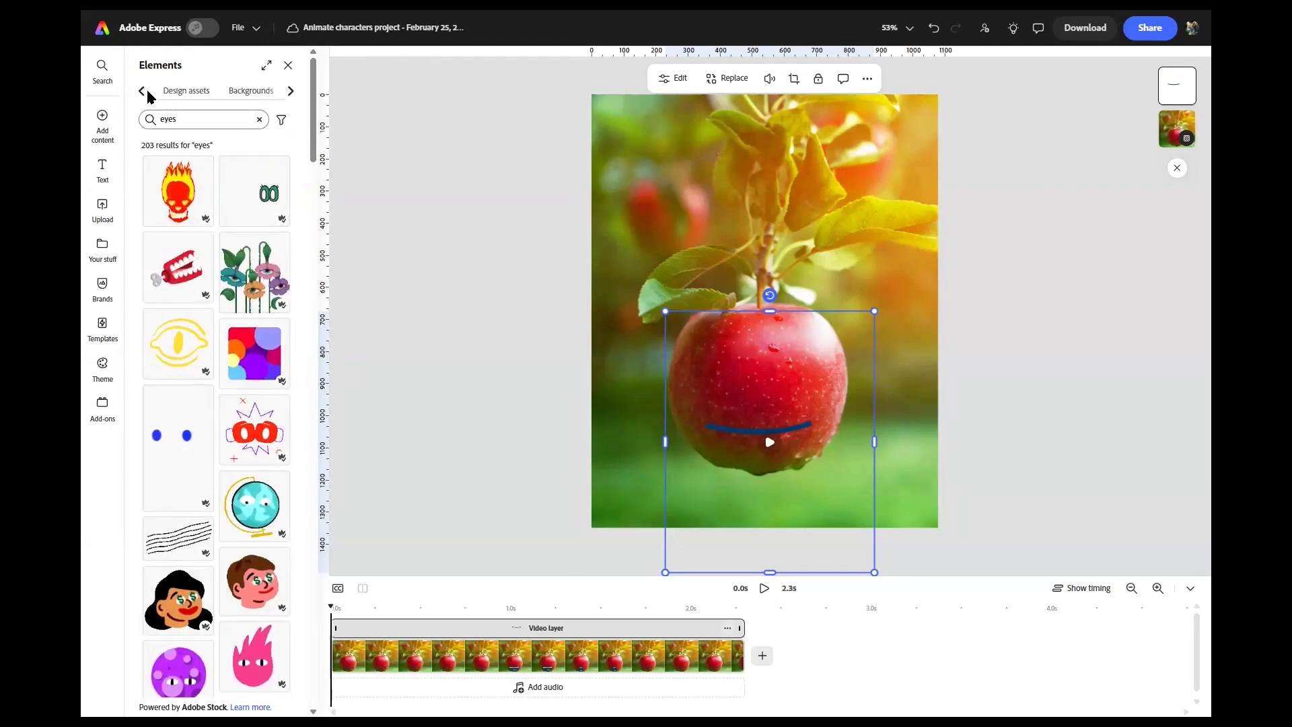
{"action": "left_click", "coordinate": [145, 94]}
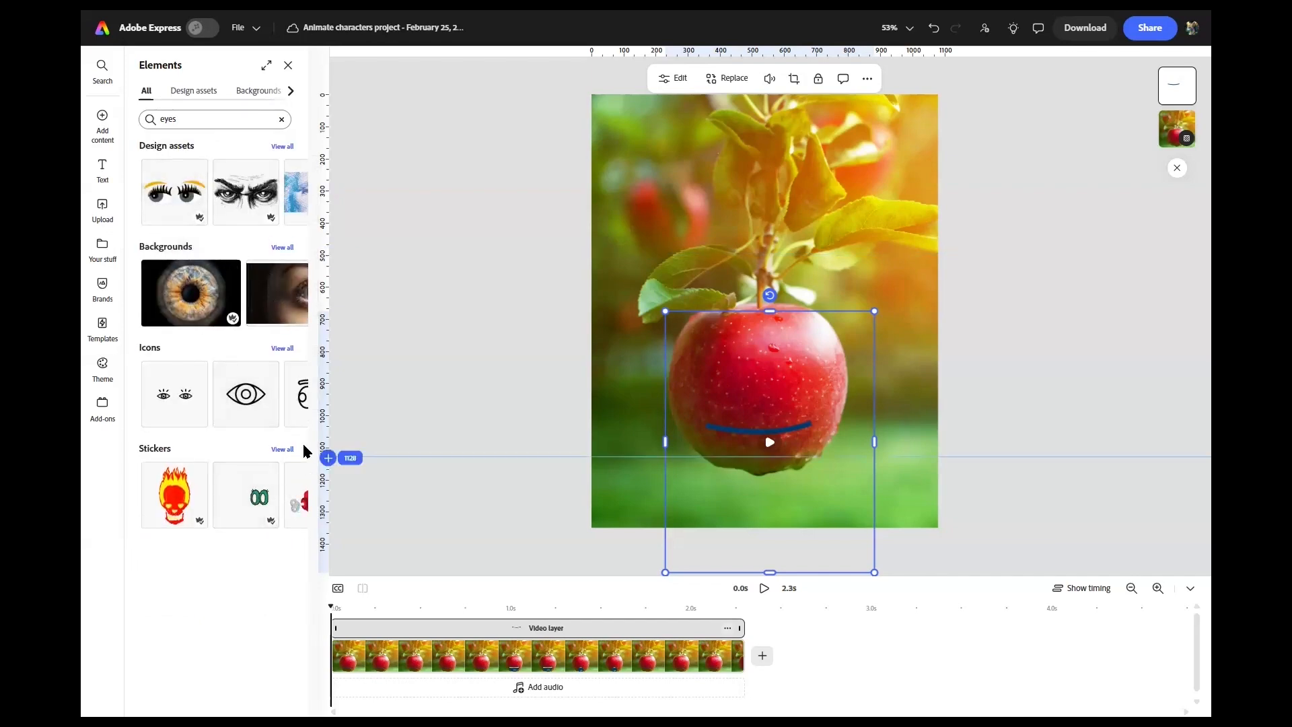
Try the animated red glasses sticker over the apple and delete it from the page.
{"action": "left_click", "coordinate": [288, 497]}
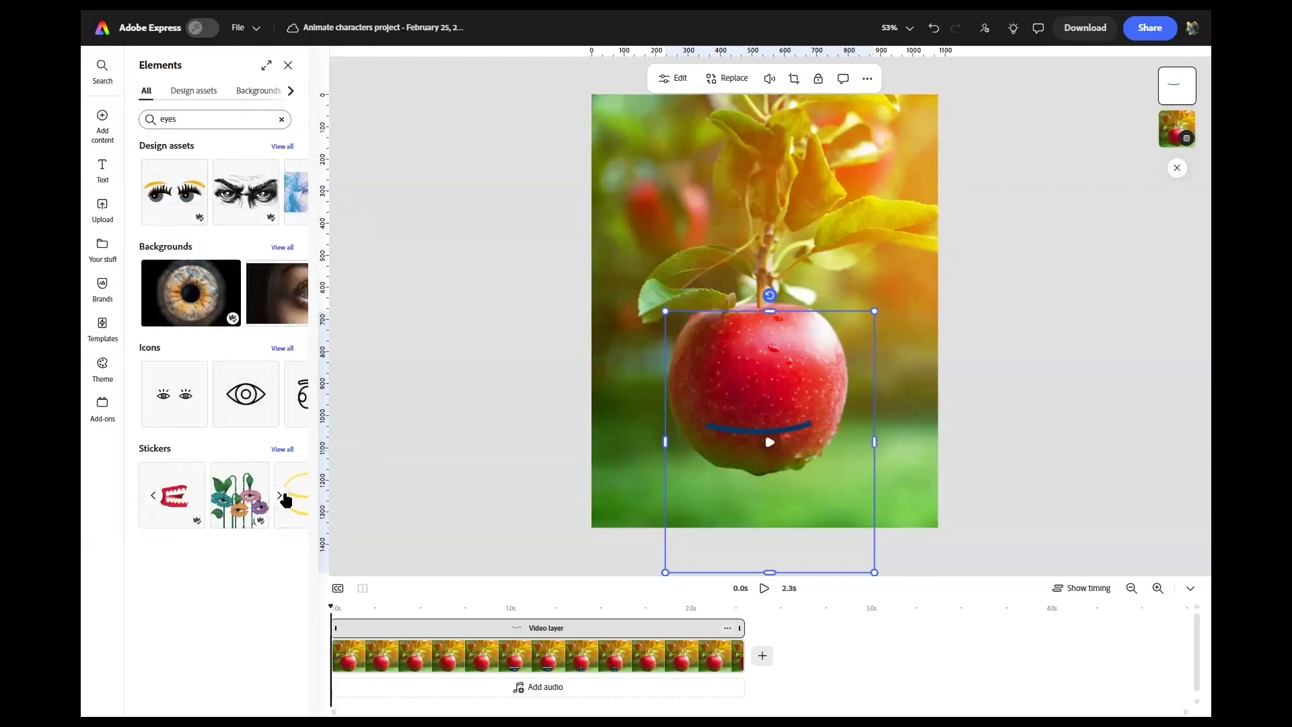
{"action": "left_click", "coordinate": [285, 499]}
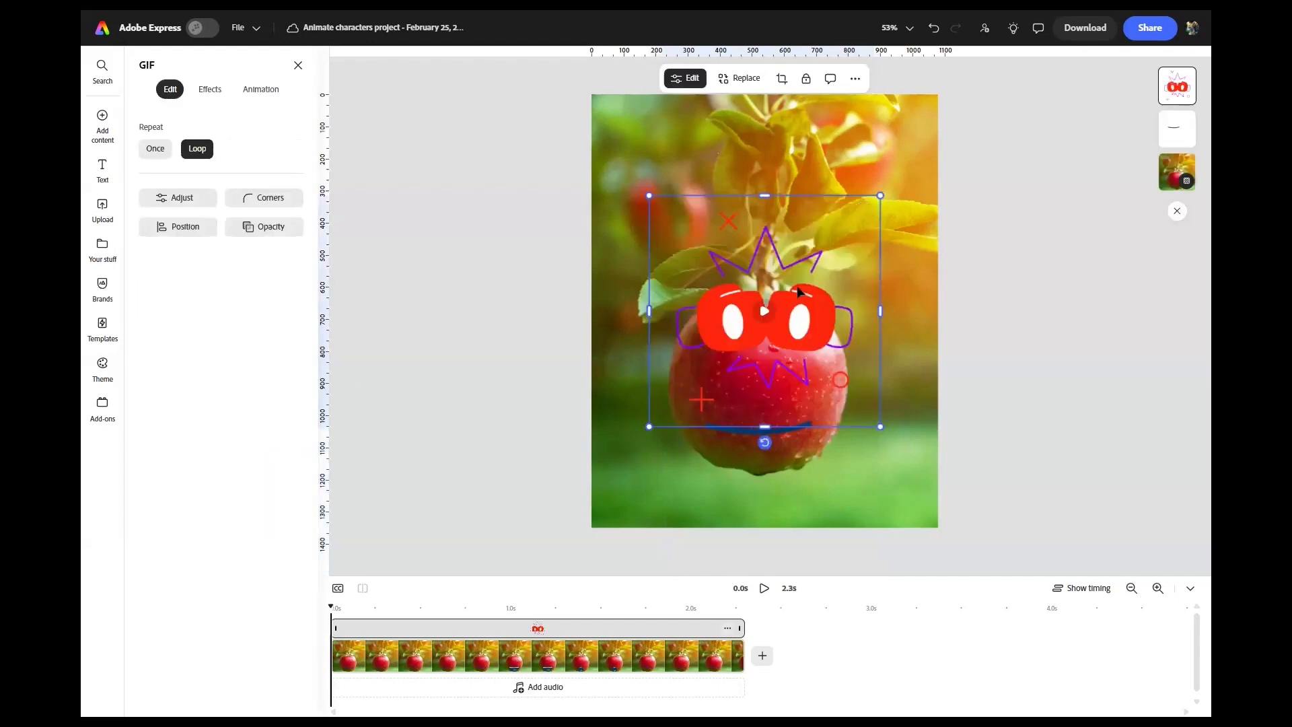
{"action": "left_click_drag", "start_coordinate": [791, 330], "coordinate": [800, 380]}
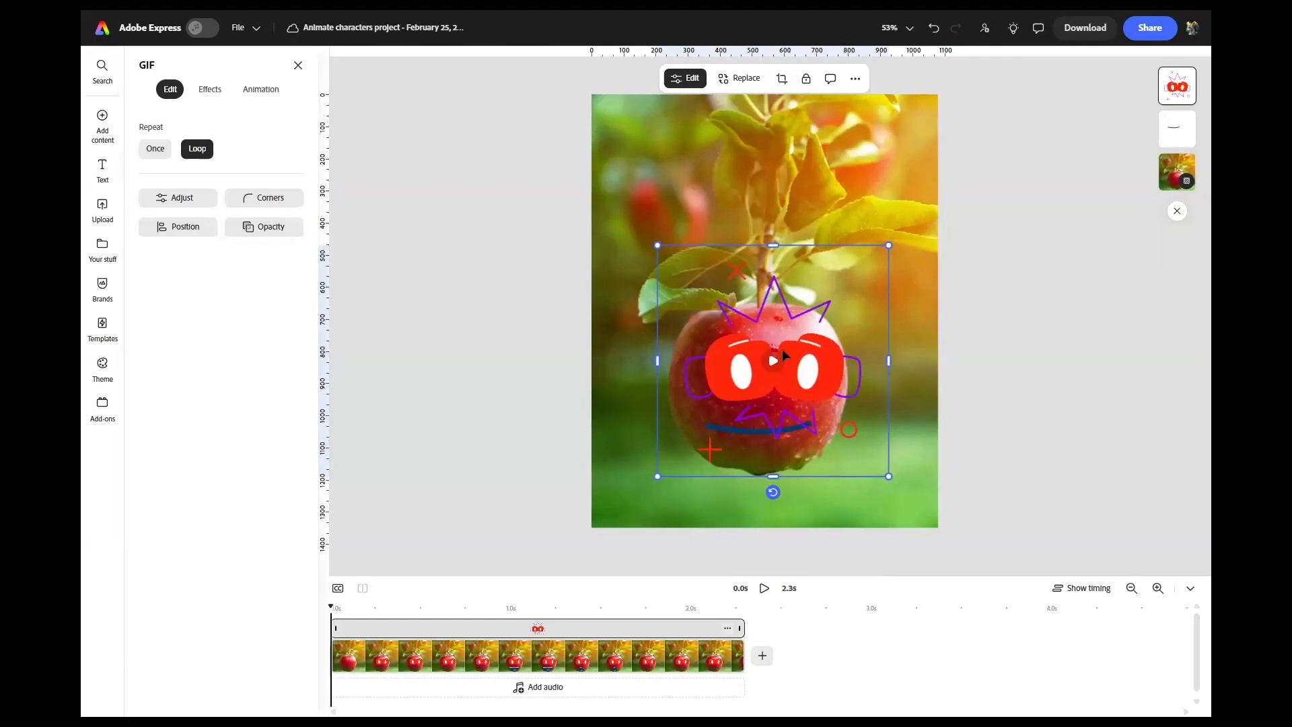
{"action": "key", "text": "Delete"}
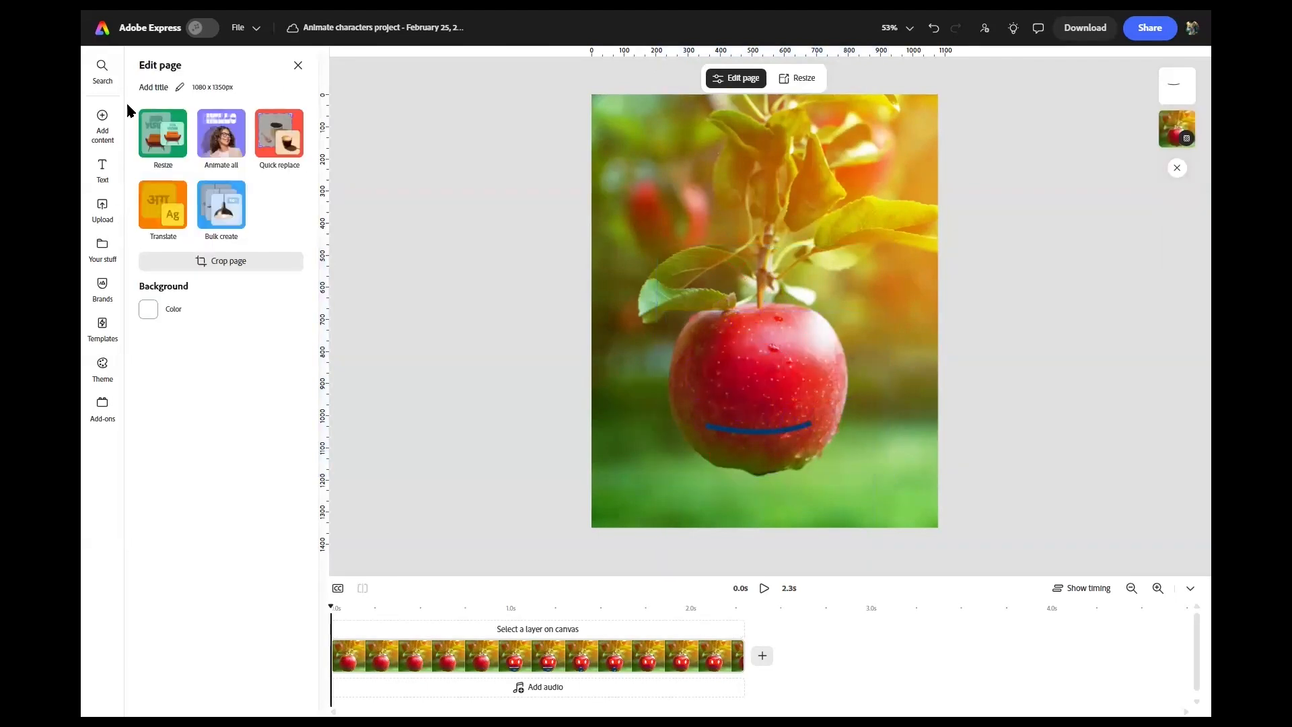
Search the Elements library for "friendly eyes".
{"action": "mouse_move", "coordinate": [103, 146]}
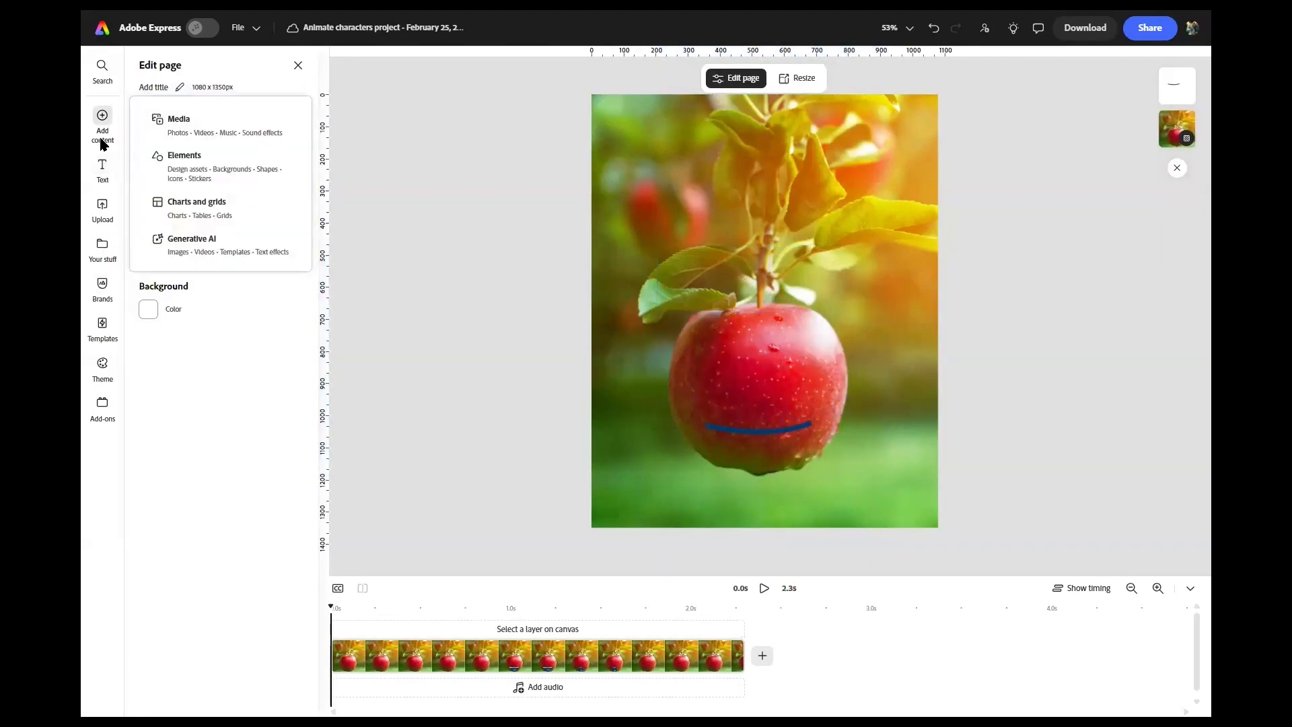
{"action": "left_click", "coordinate": [94, 113]}
{"action": "mouse_move", "coordinate": [95, 114]}
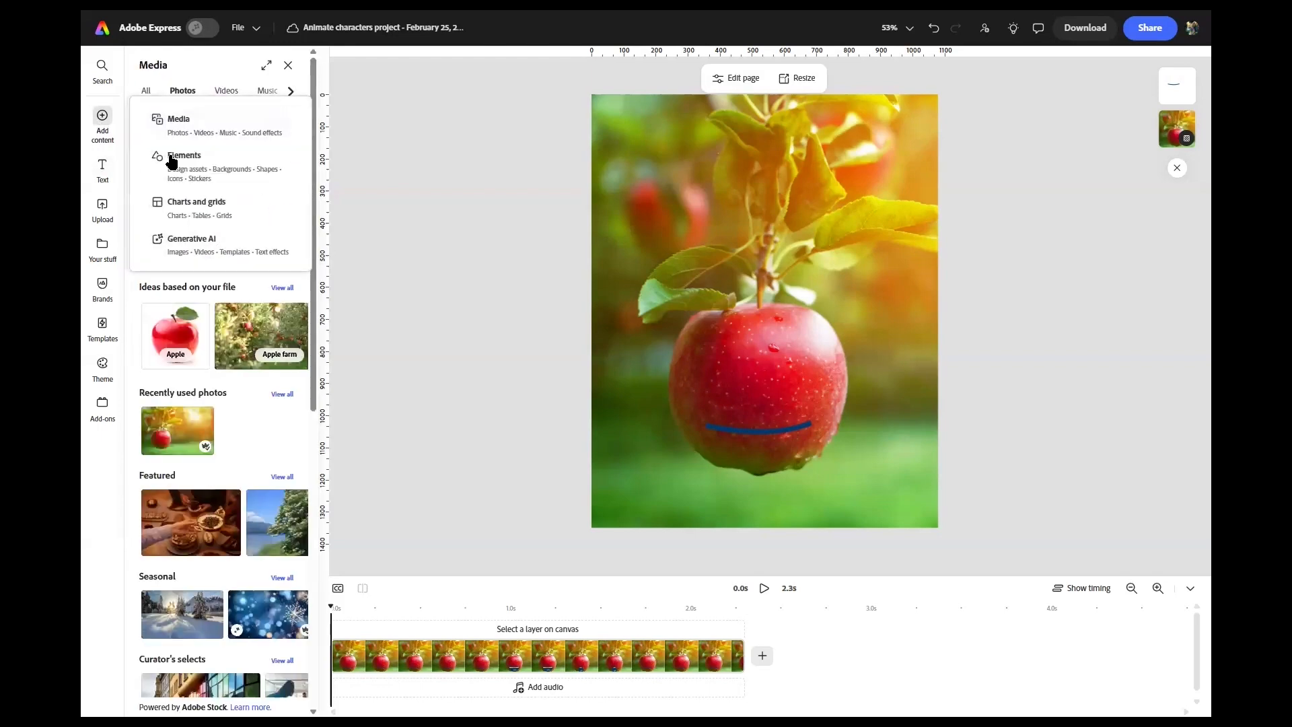
{"action": "left_click", "coordinate": [173, 160]}
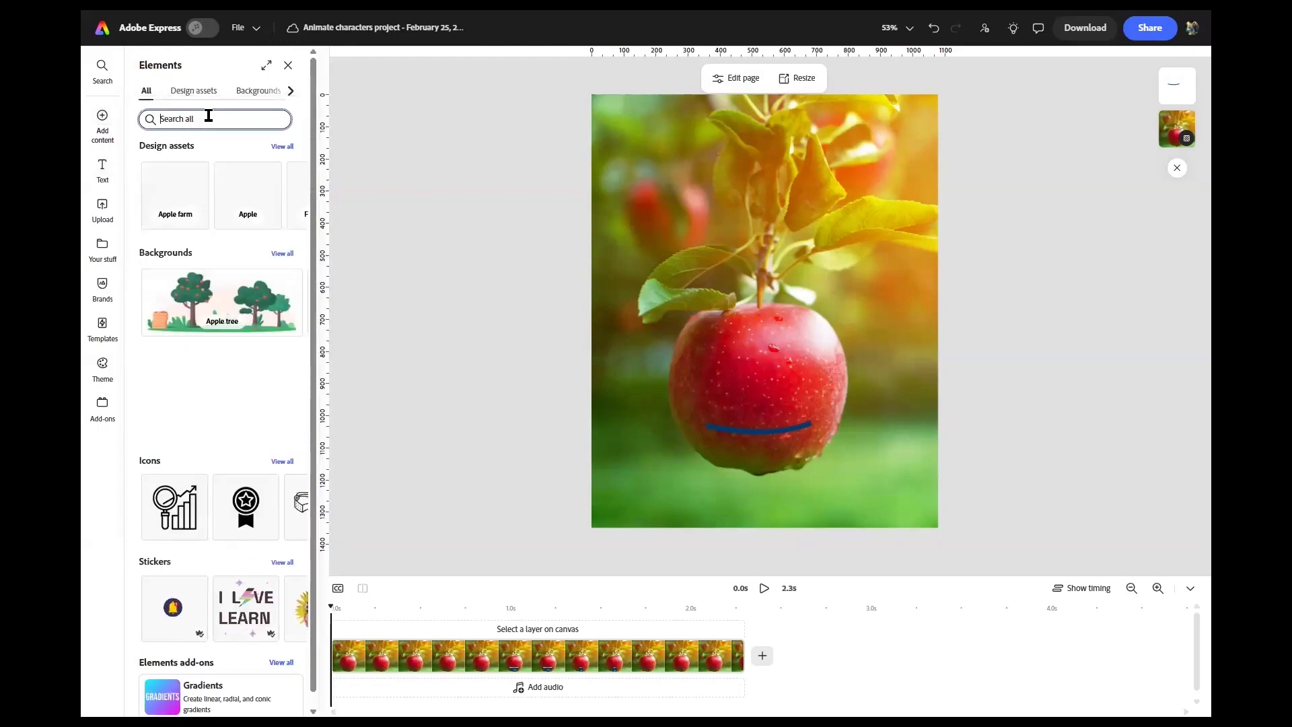
{"action": "left_click", "coordinate": [209, 119]}
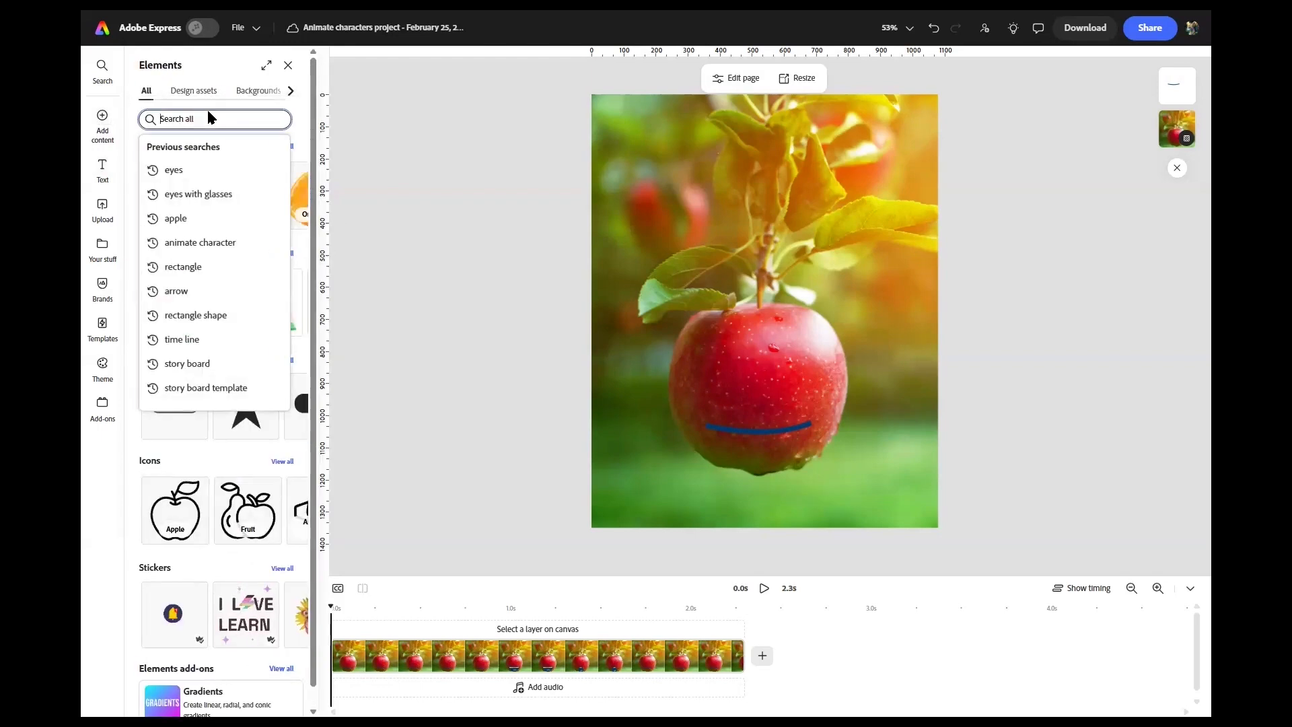
{"action": "type", "text": "friend"}
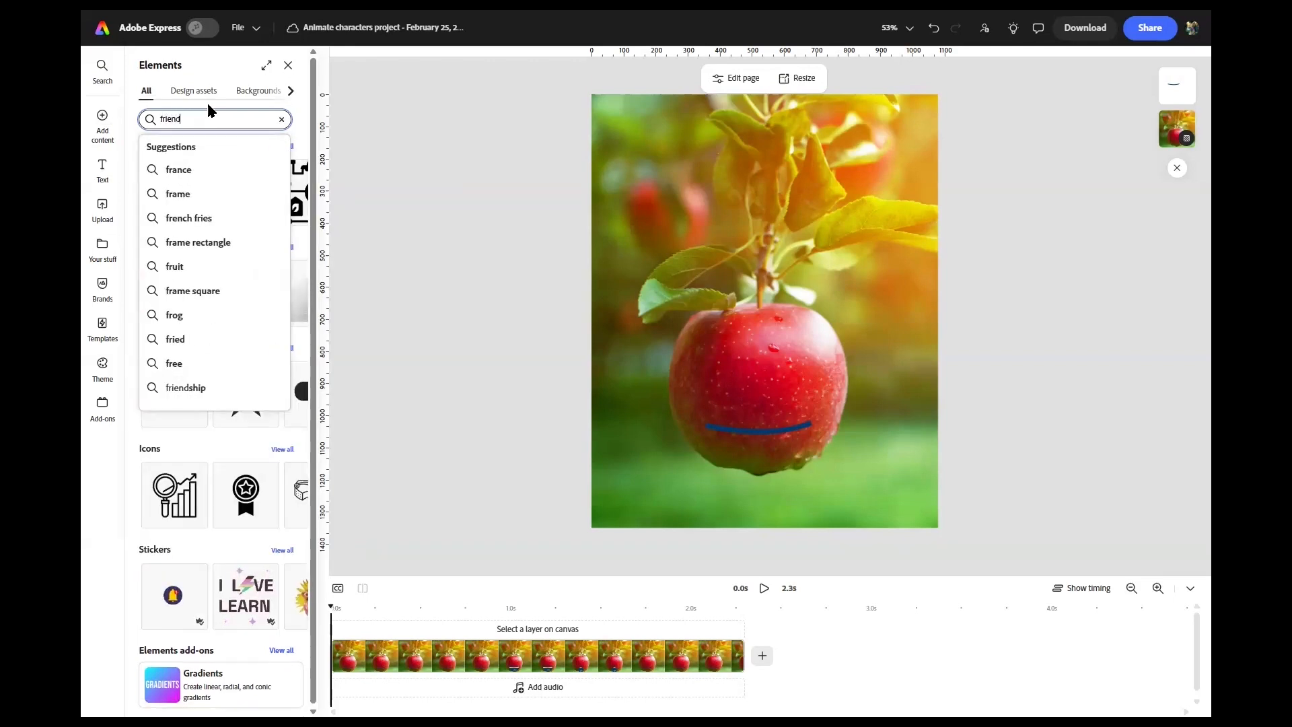
{"action": "type", "text": "ly ey"}
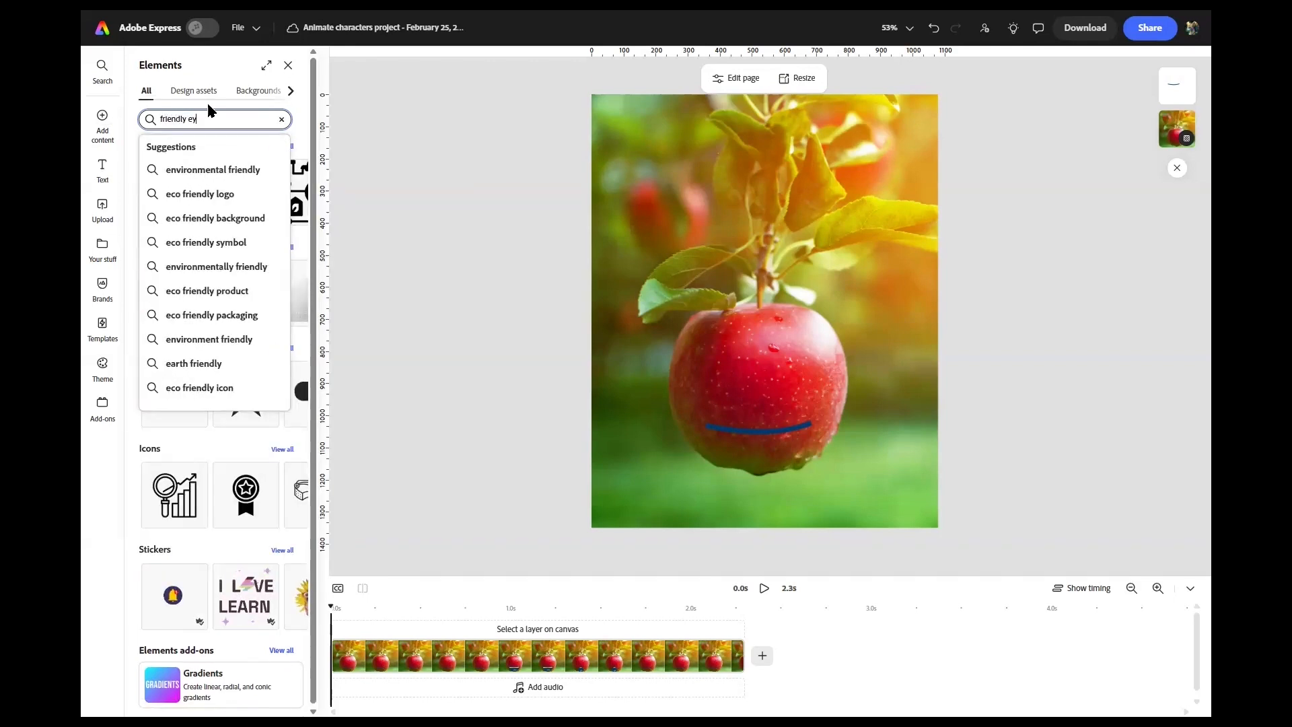
{"action": "type", "text": "es"}
{"action": "key", "text": "Return"}
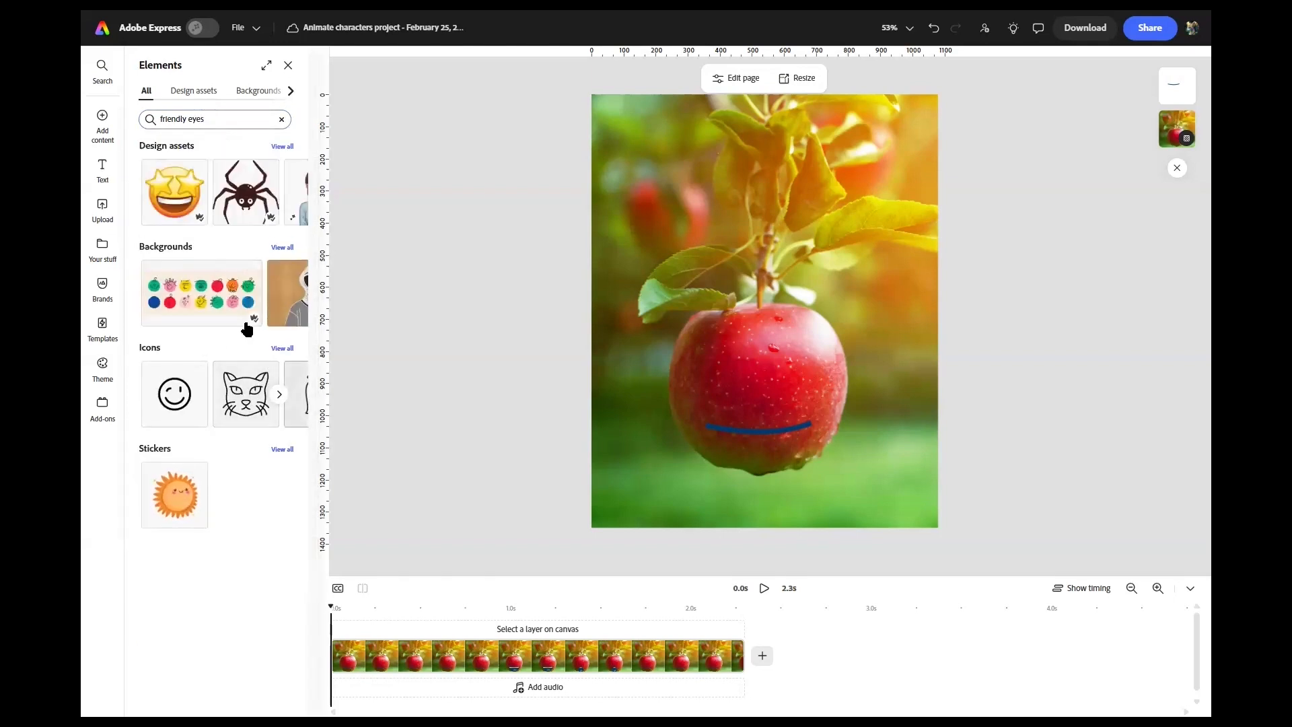
Shorten the Elements search term to "eyes" and run the search again.
{"action": "left_click", "coordinate": [187, 123]}
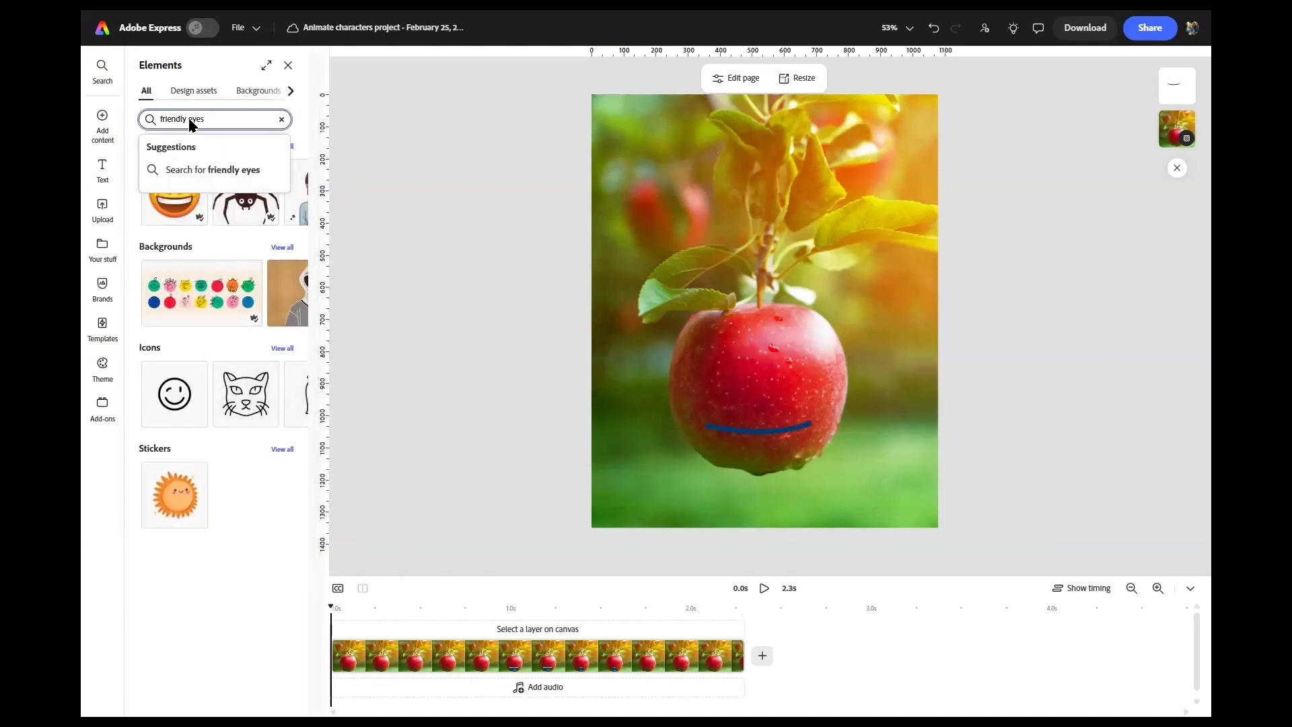
{"action": "left_click", "coordinate": [190, 119]}
{"action": "left_click_drag", "start_coordinate": [189, 117], "coordinate": [101, 117]}
{"action": "mouse_move", "coordinate": [93, 116]}
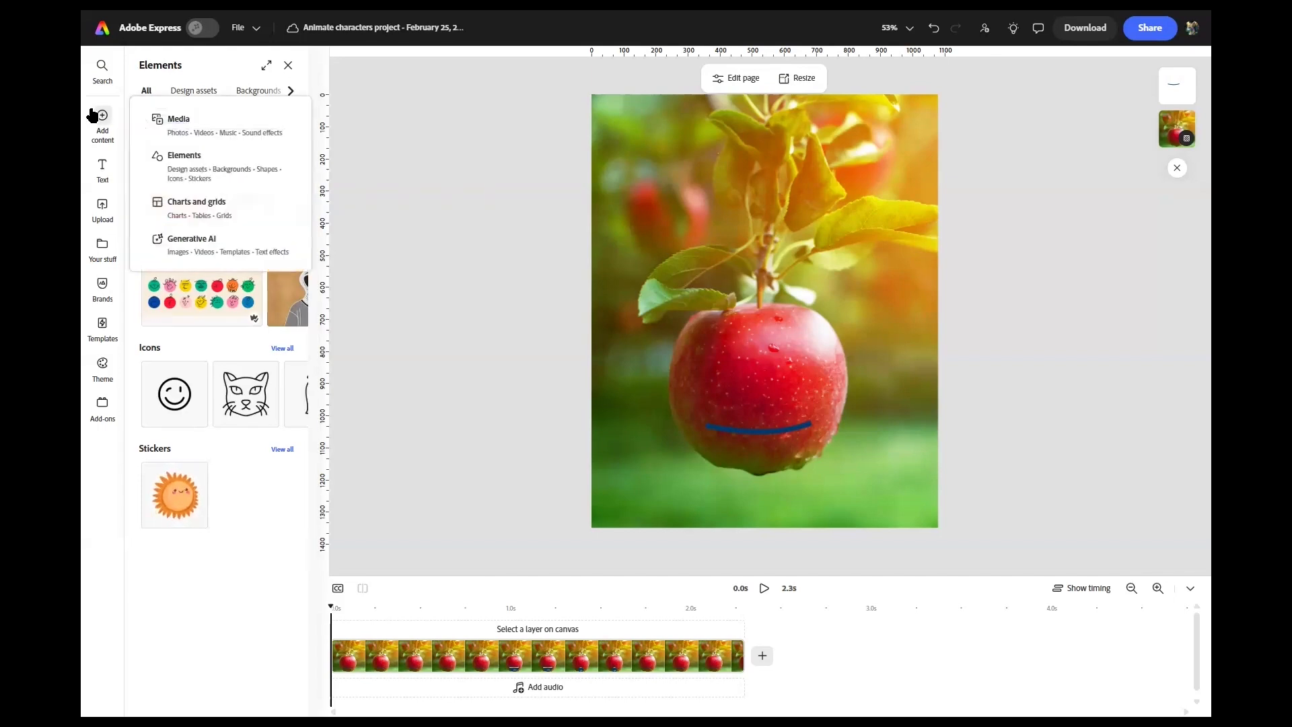
{"action": "key", "text": "BackSpace"}
{"action": "key", "text": "Return"}
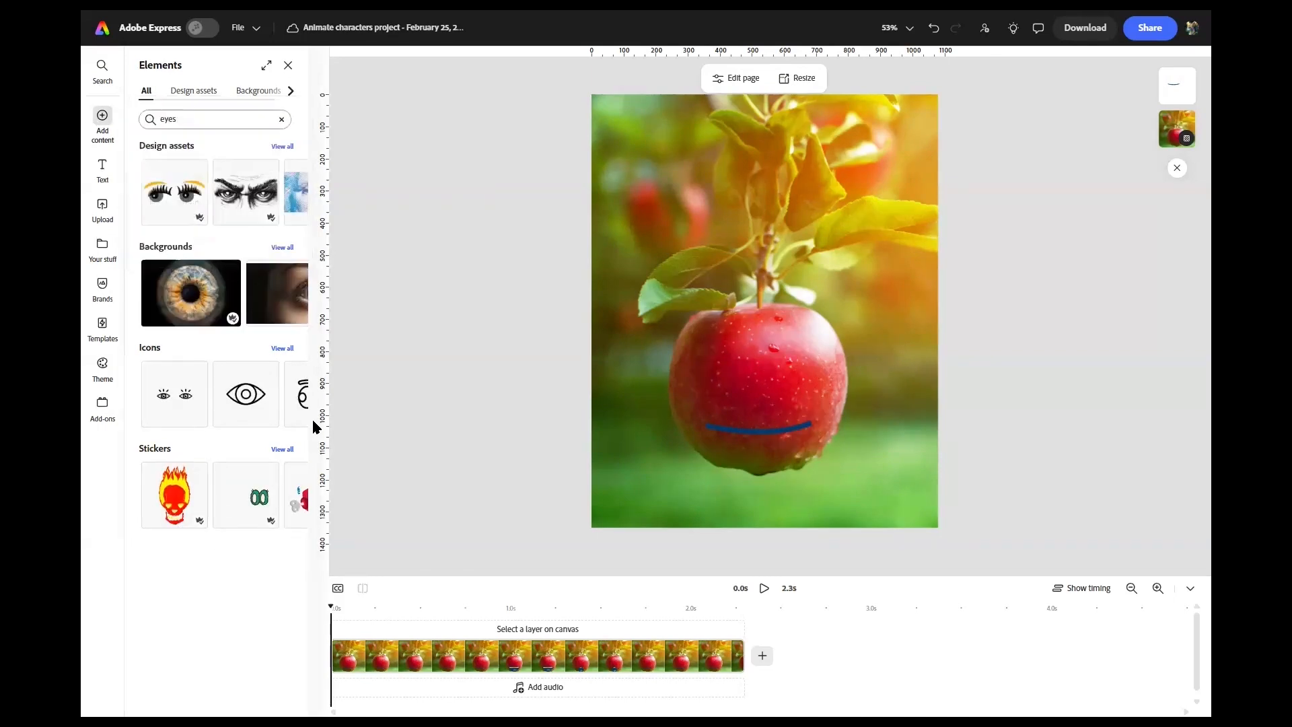
Add the animated black cartoon eyes sticker to the page, shrink it and place it on the apple above the smile.
{"action": "left_click", "coordinate": [282, 449]}
{"action": "scroll", "coordinate": [234, 412], "scroll_direction": "down", "scroll_amount": 5}
{"action": "scroll", "coordinate": [234, 413], "scroll_direction": "down", "scroll_amount": 15}
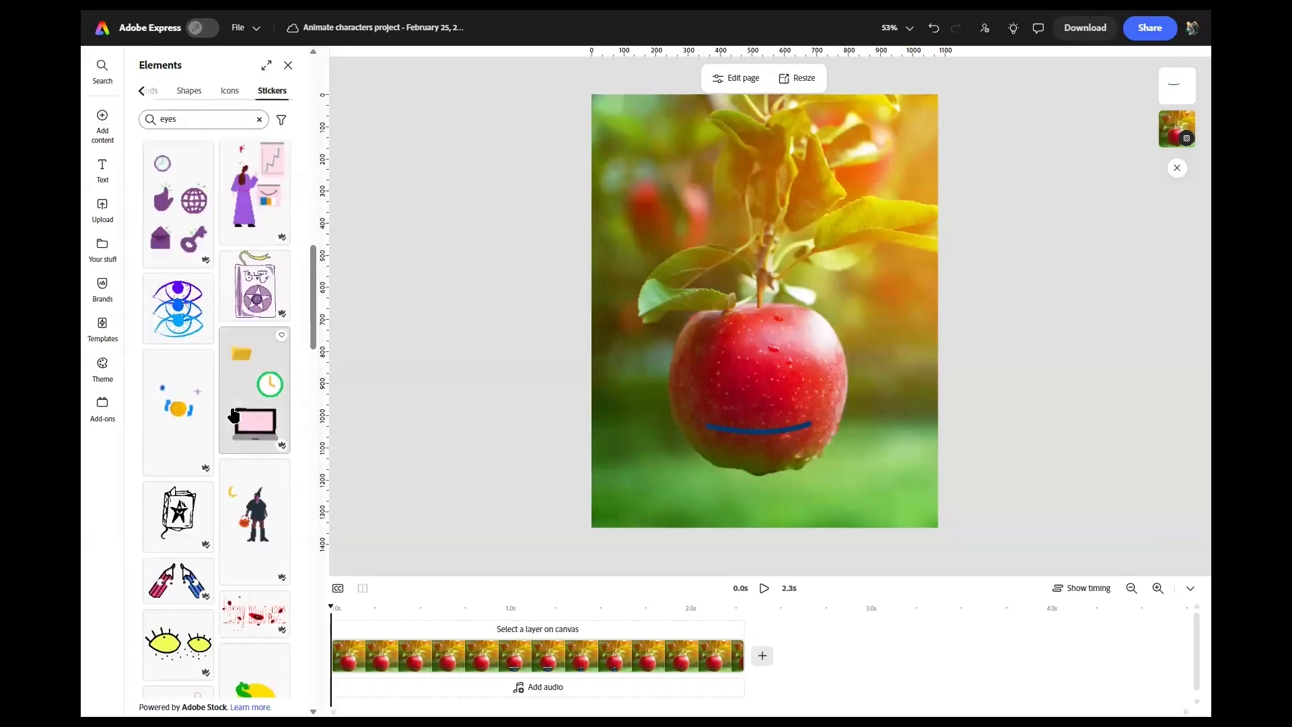
{"action": "scroll", "coordinate": [233, 412], "scroll_direction": "down", "scroll_amount": 5}
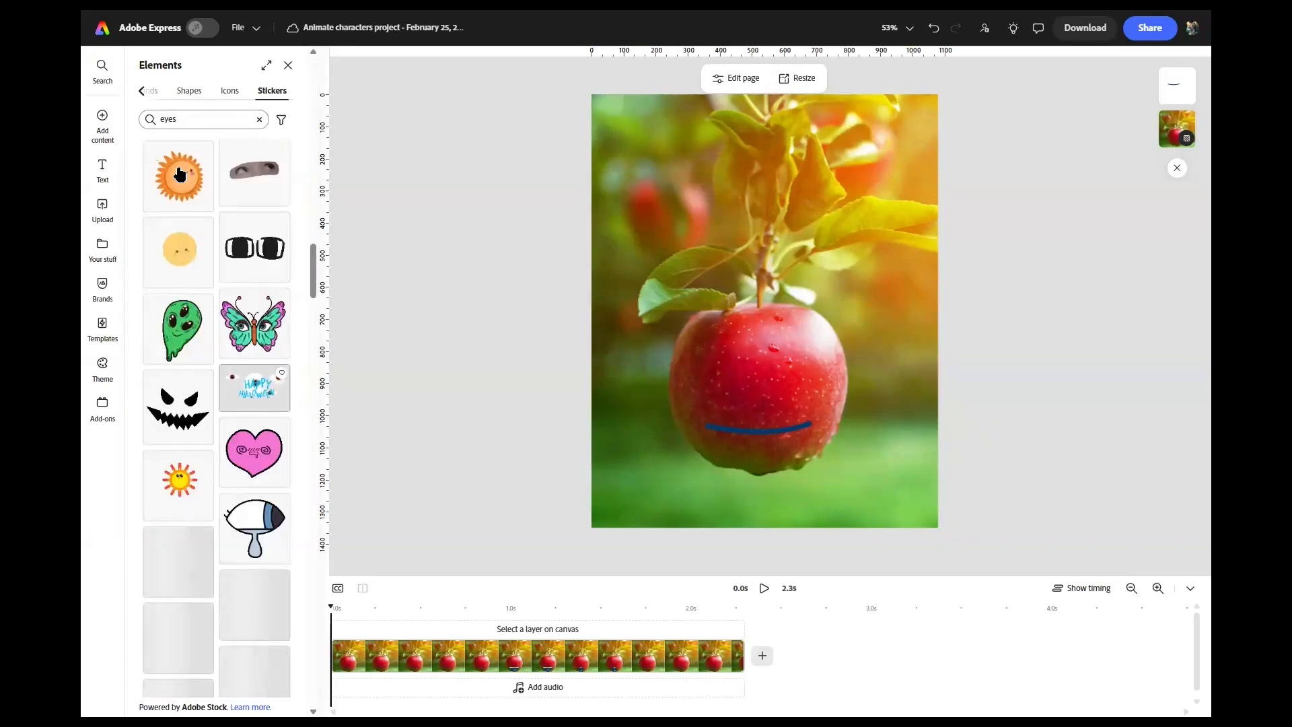
{"action": "left_click", "coordinate": [182, 119]}
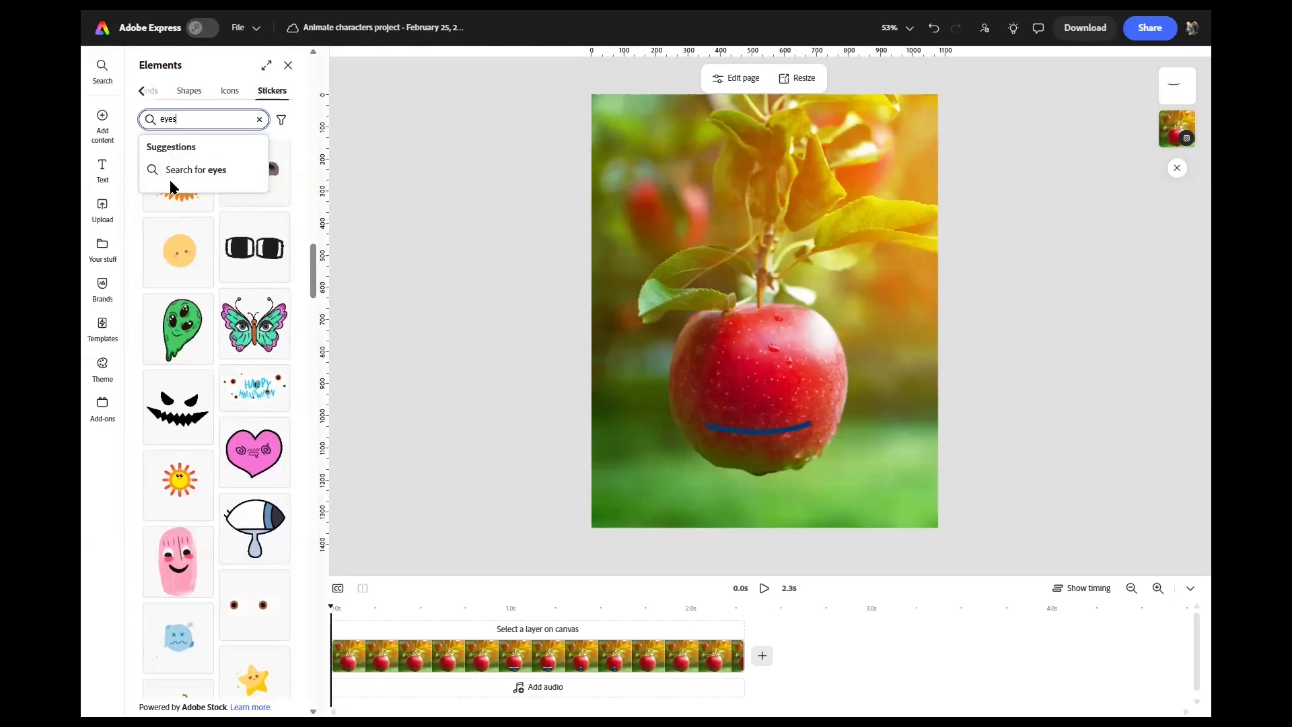
{"action": "left_click", "coordinate": [246, 248]}
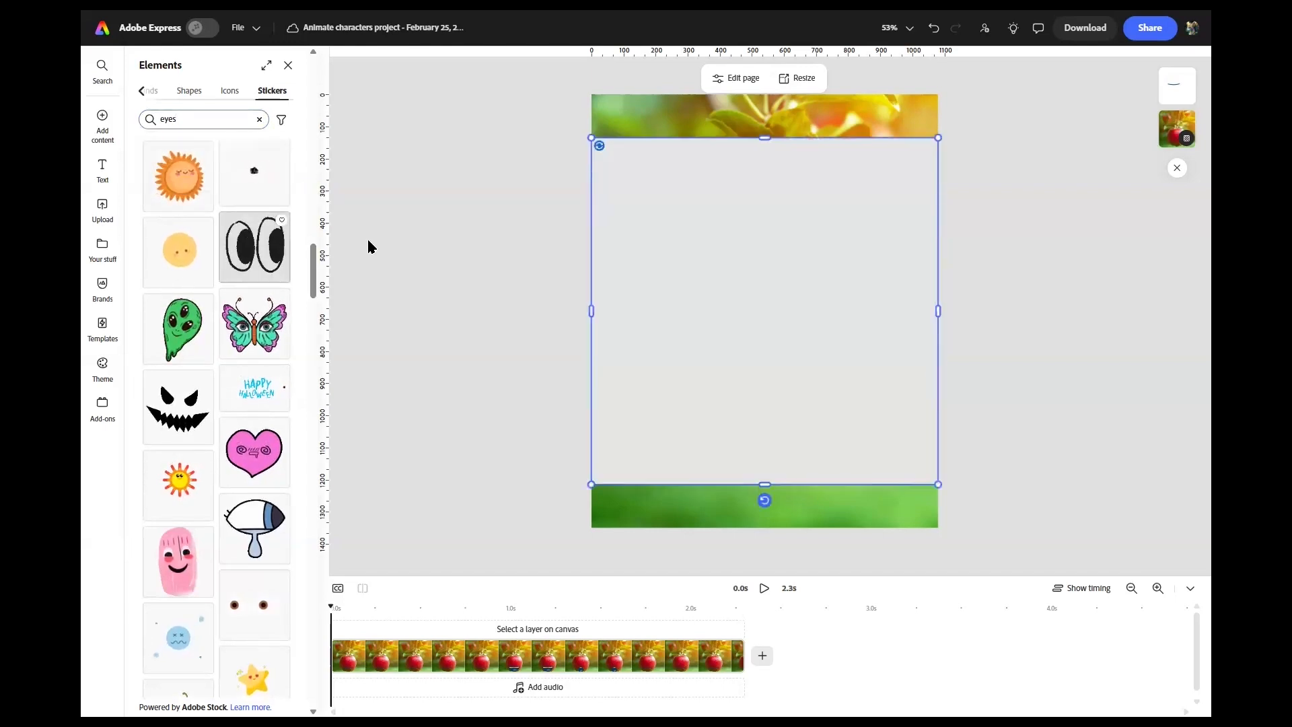
{"action": "left_click_drag", "start_coordinate": [915, 150], "coordinate": [676, 389]}
{"action": "left_click_drag", "start_coordinate": [671, 440], "coordinate": [781, 374]}
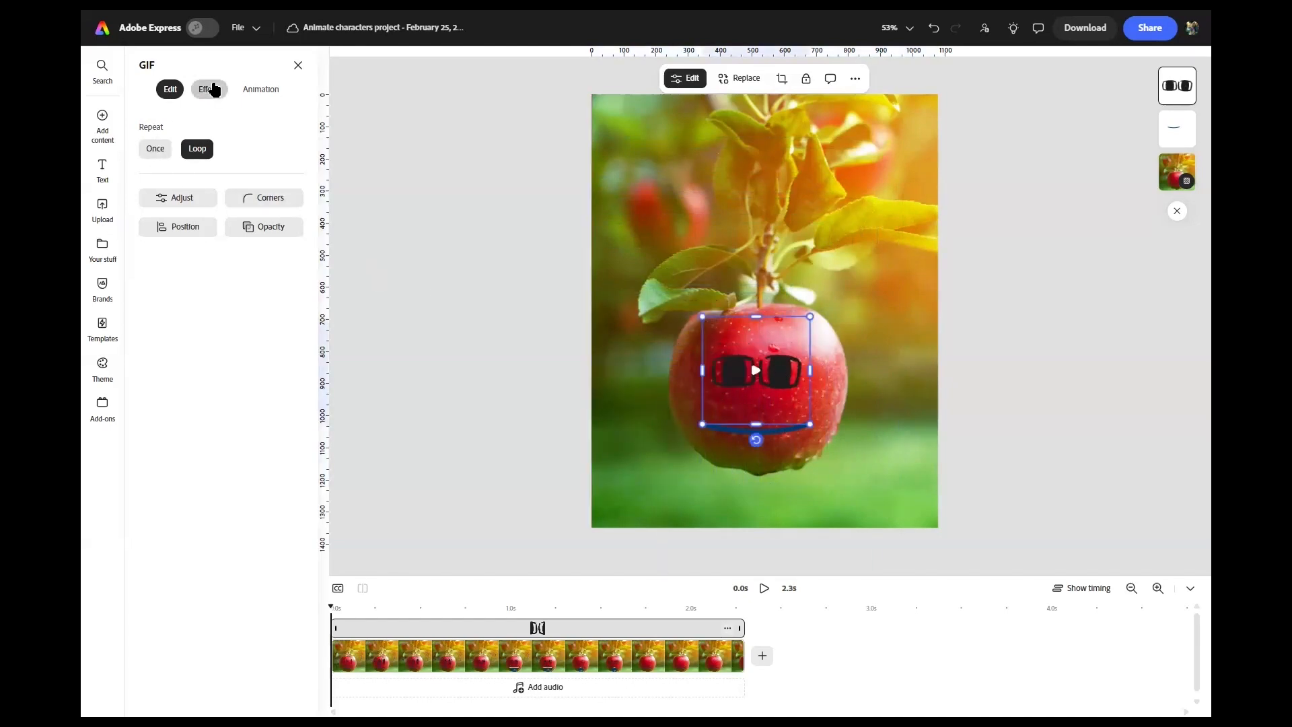
Apply a Duotone effect to the eyes sticker with golden yellow shadows and dark navy highlights.
{"action": "left_click", "coordinate": [213, 89]}
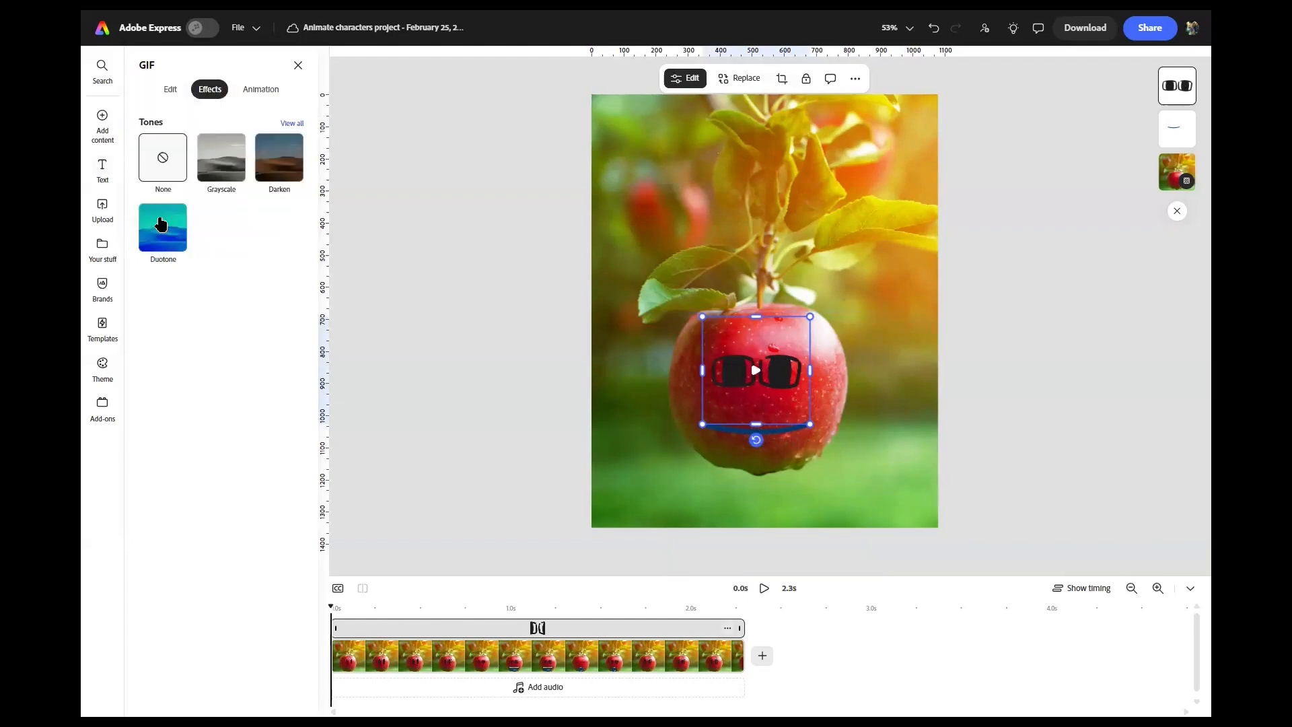
{"action": "left_click", "coordinate": [161, 224]}
{"action": "left_click", "coordinate": [162, 228]}
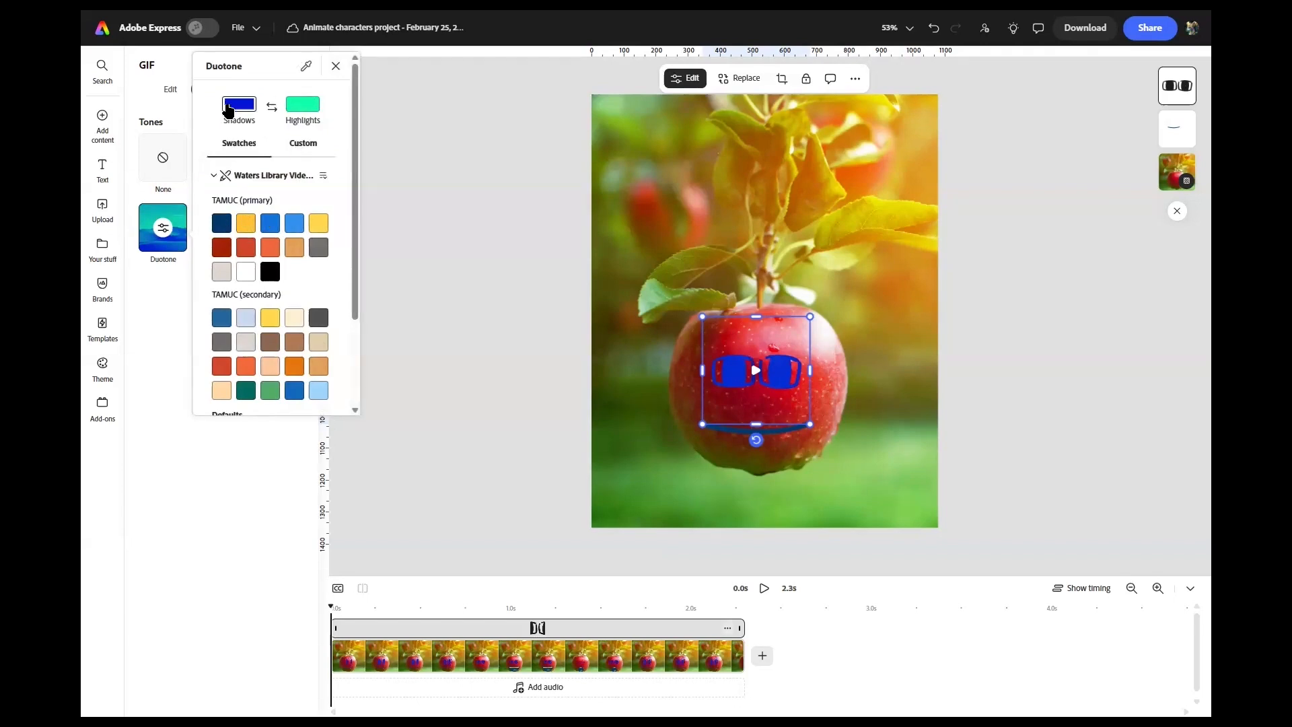
{"action": "left_click", "coordinate": [222, 223]}
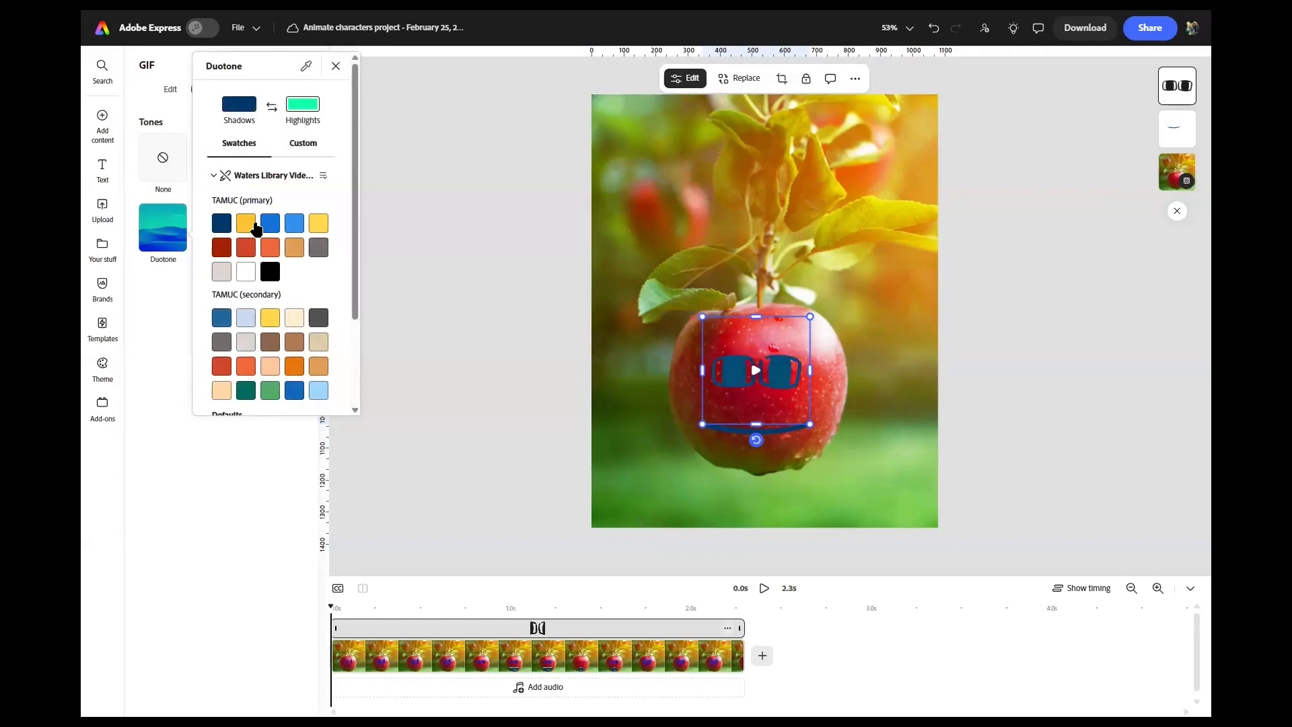
{"action": "left_click", "coordinate": [268, 109]}
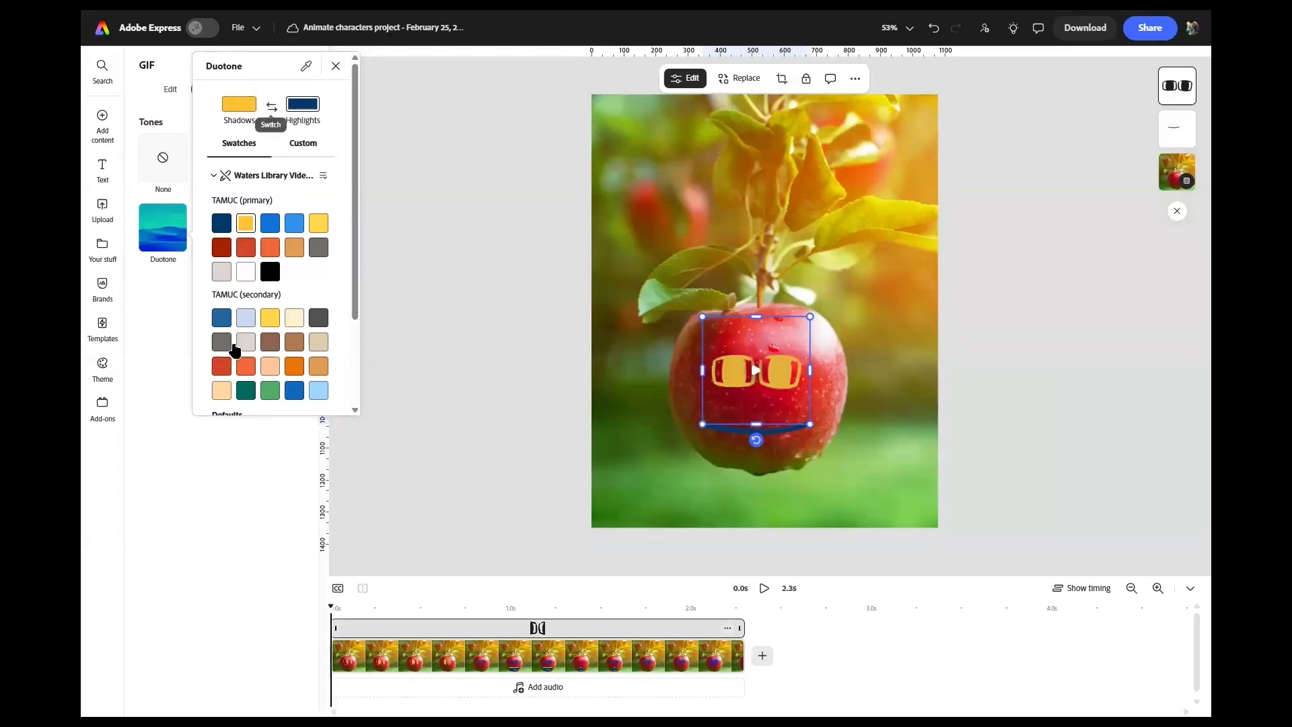
{"action": "left_click", "coordinate": [757, 376]}
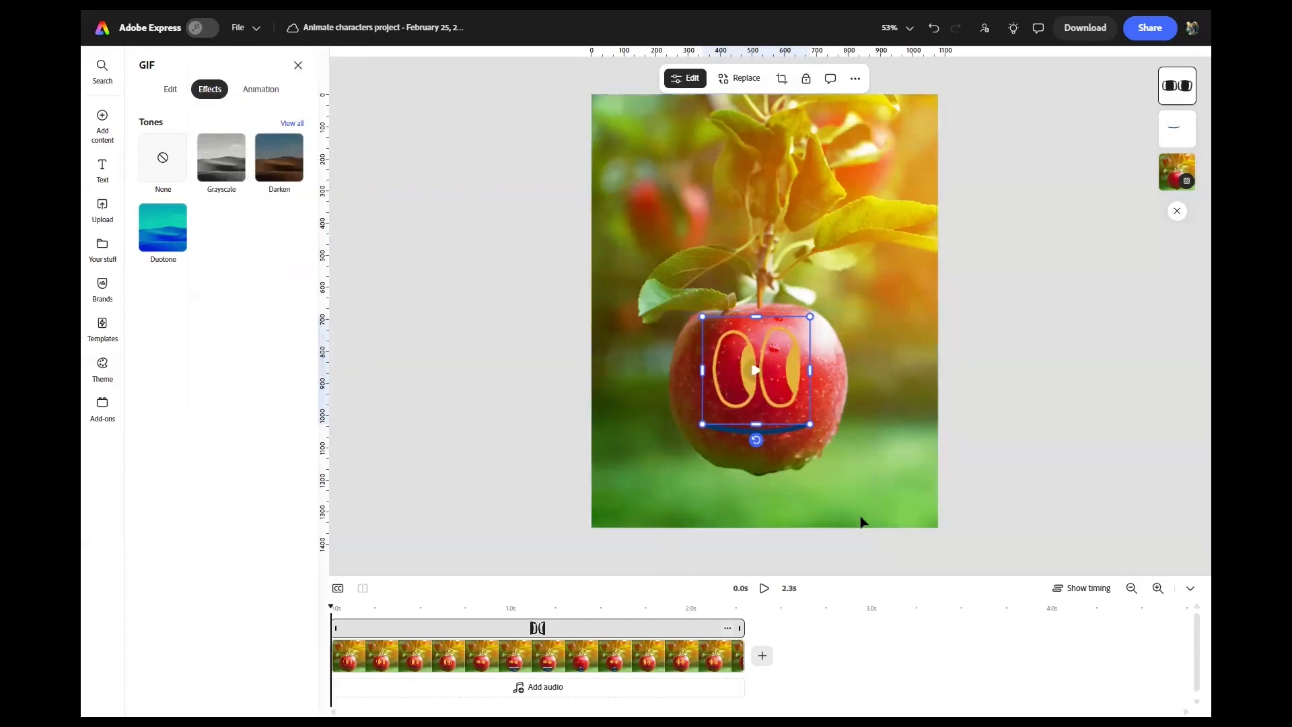
{"action": "left_click", "coordinate": [900, 445]}
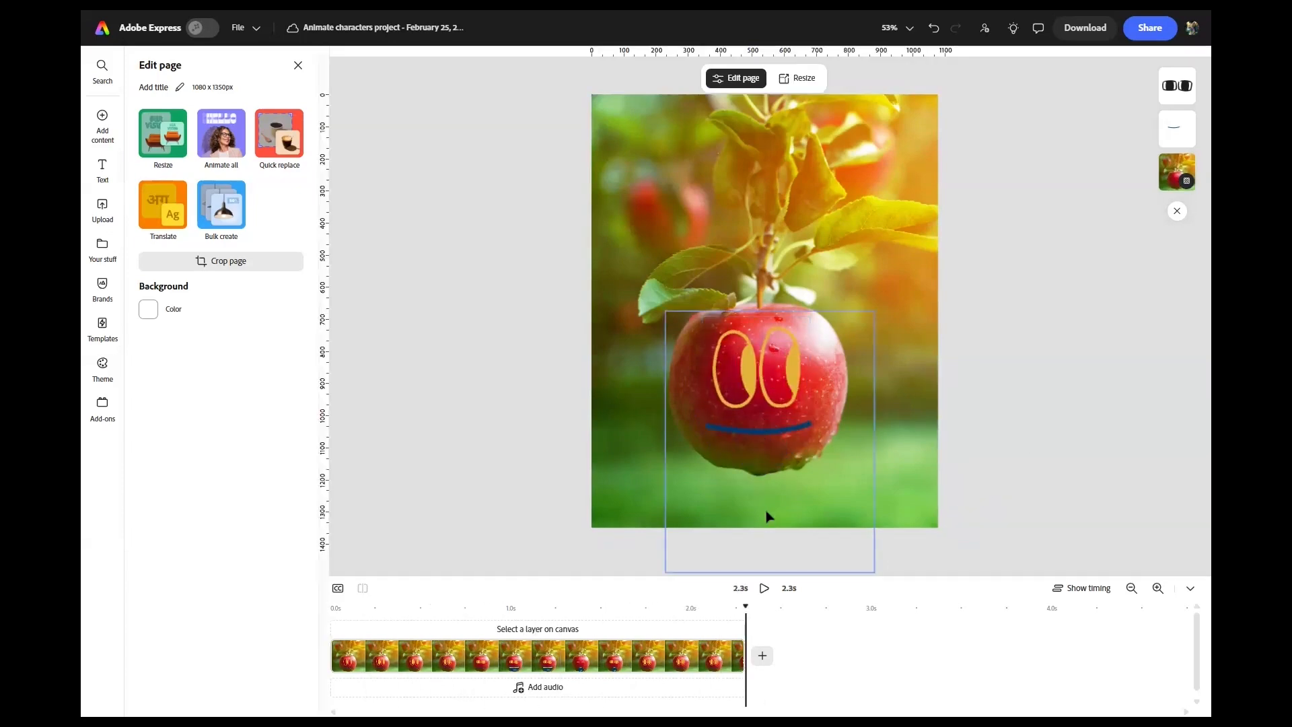
Raise the eyes sticker and shrink it slightly, and move the mouth video up so the smile sits closer beneath the eyes.
{"action": "left_click", "coordinate": [756, 348]}
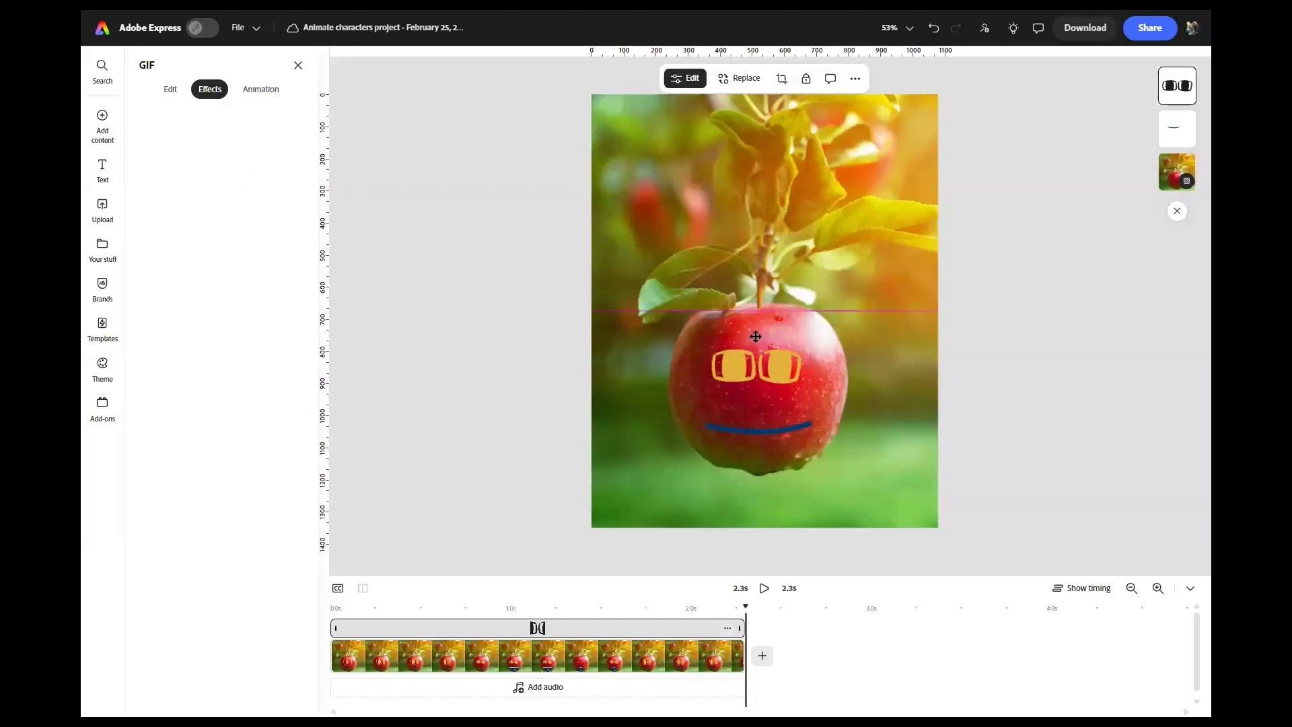
{"action": "left_click_drag", "start_coordinate": [810, 299], "coordinate": [798, 311]}
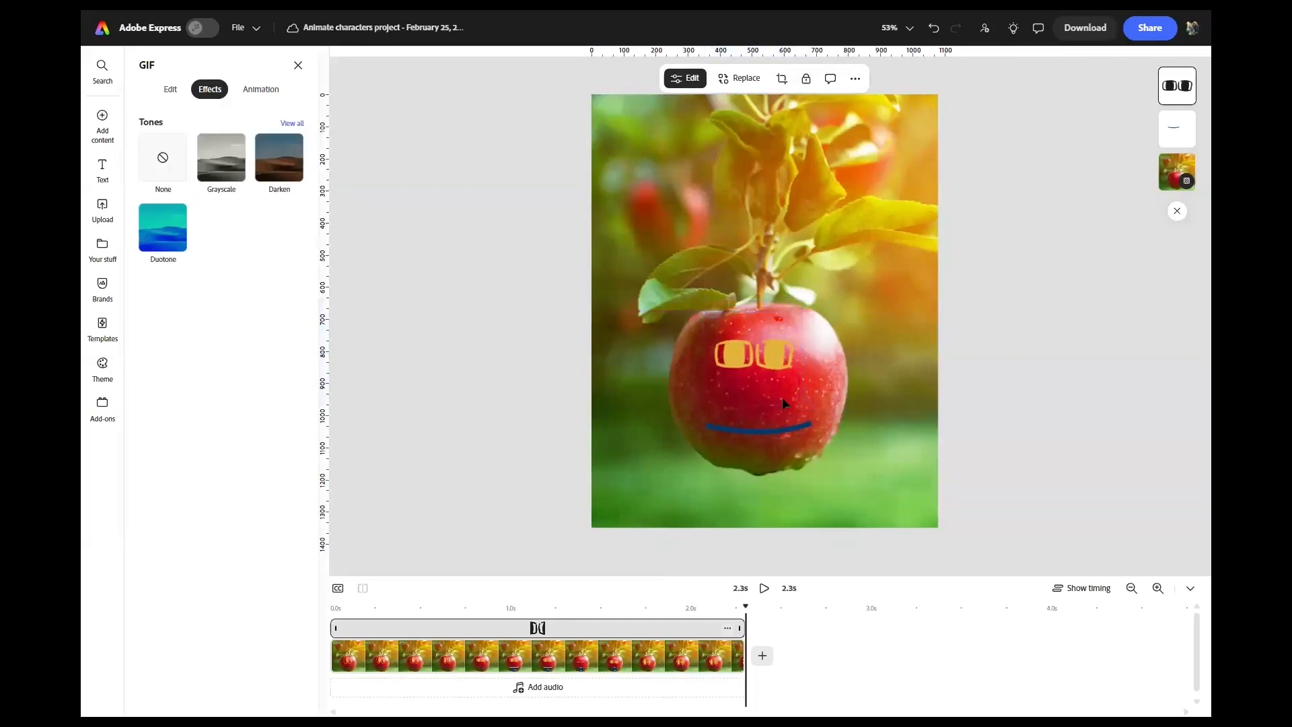
{"action": "left_click", "coordinate": [783, 423]}
{"action": "left_click_drag", "start_coordinate": [784, 424], "coordinate": [783, 418]}
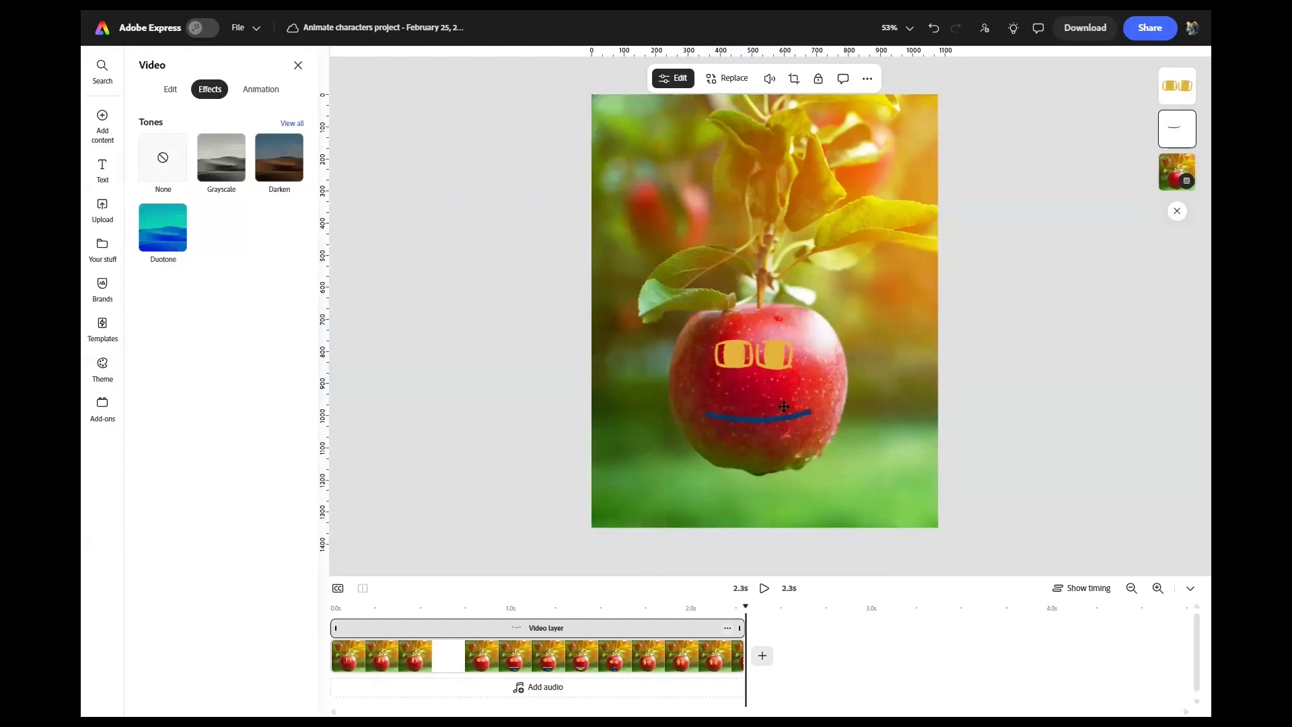
{"action": "left_click_drag", "start_coordinate": [775, 363], "coordinate": [775, 373]}
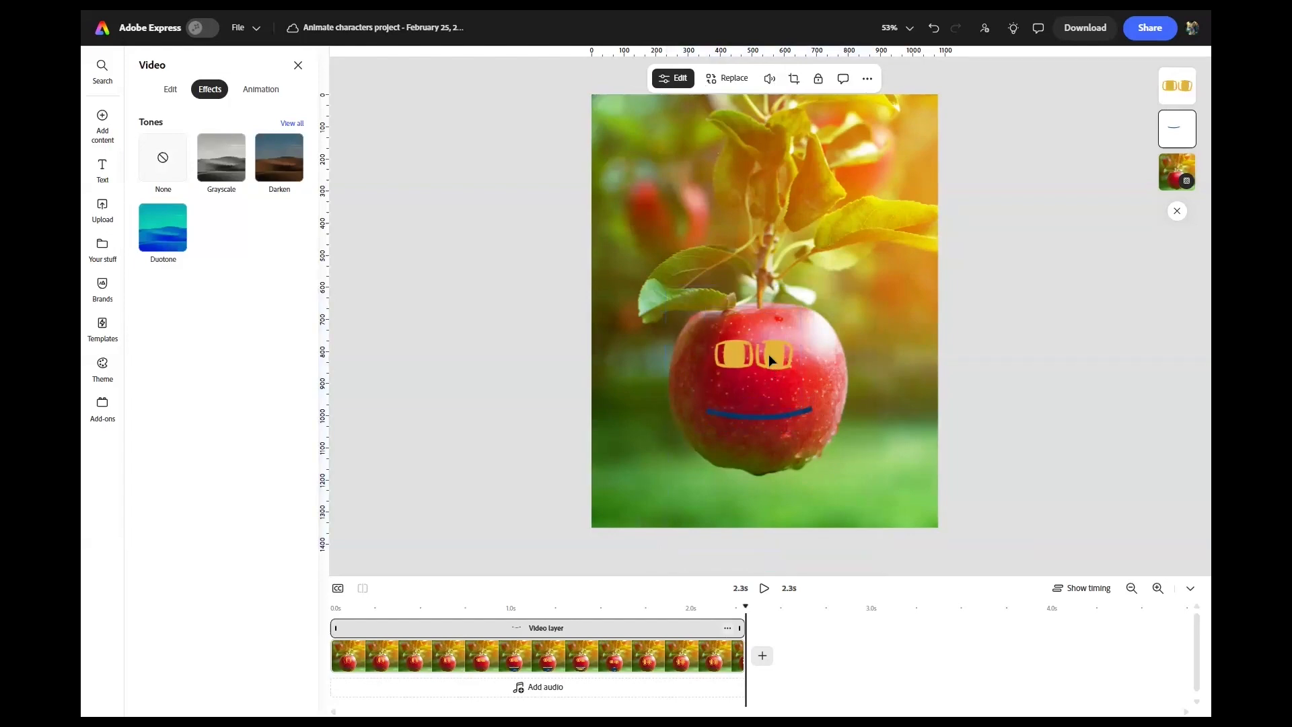
{"action": "key", "text": "shift+Up"}
{"action": "key", "text": "shift+Up"}
{"action": "key", "text": "shift+Up"}
{"action": "key", "text": "shift+Down"}
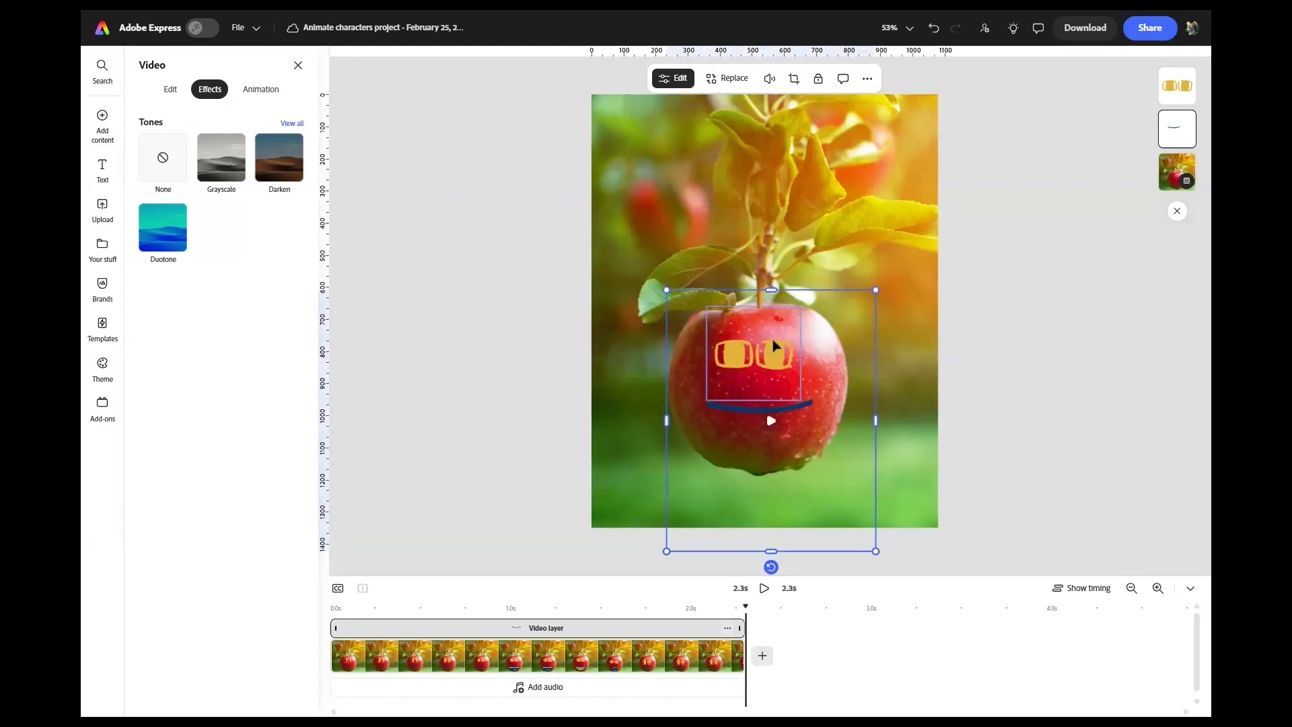
Nudge the eyes sticker slightly down and right on the apple, closer to the smile, and play the animation.
{"action": "left_click", "coordinate": [774, 347]}
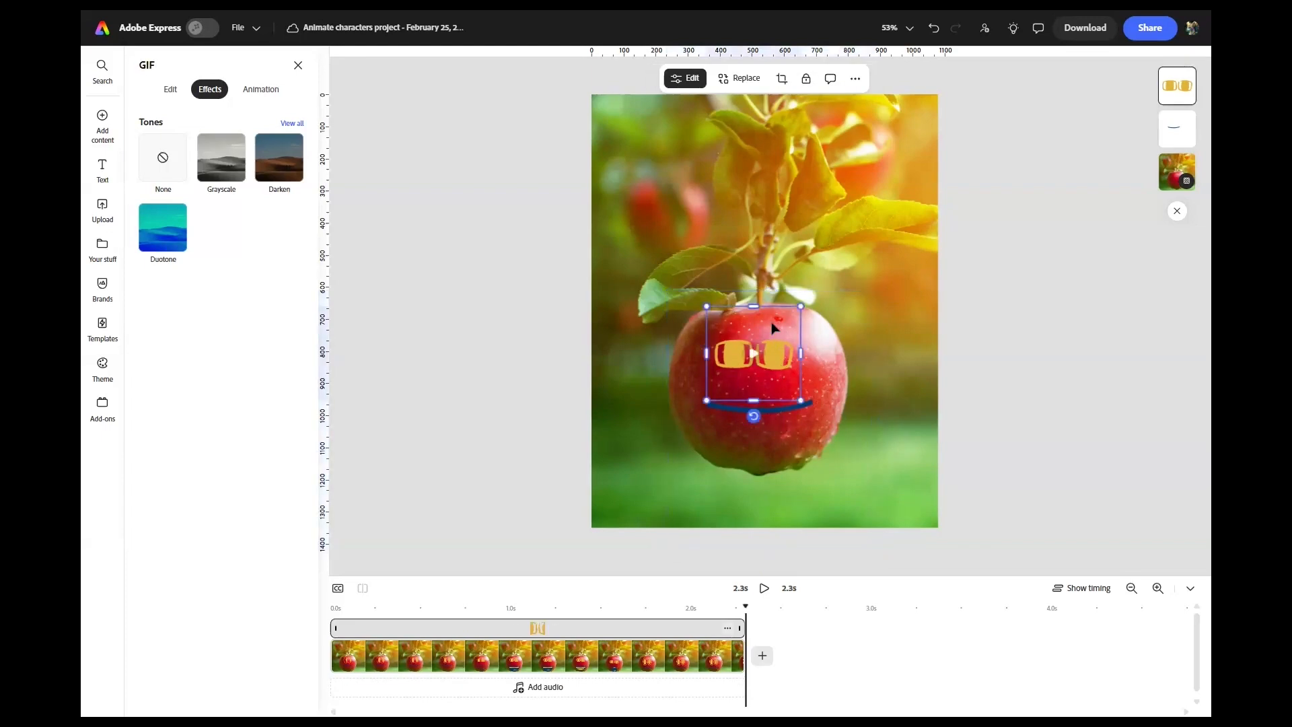
{"action": "left_click", "coordinate": [765, 587]}
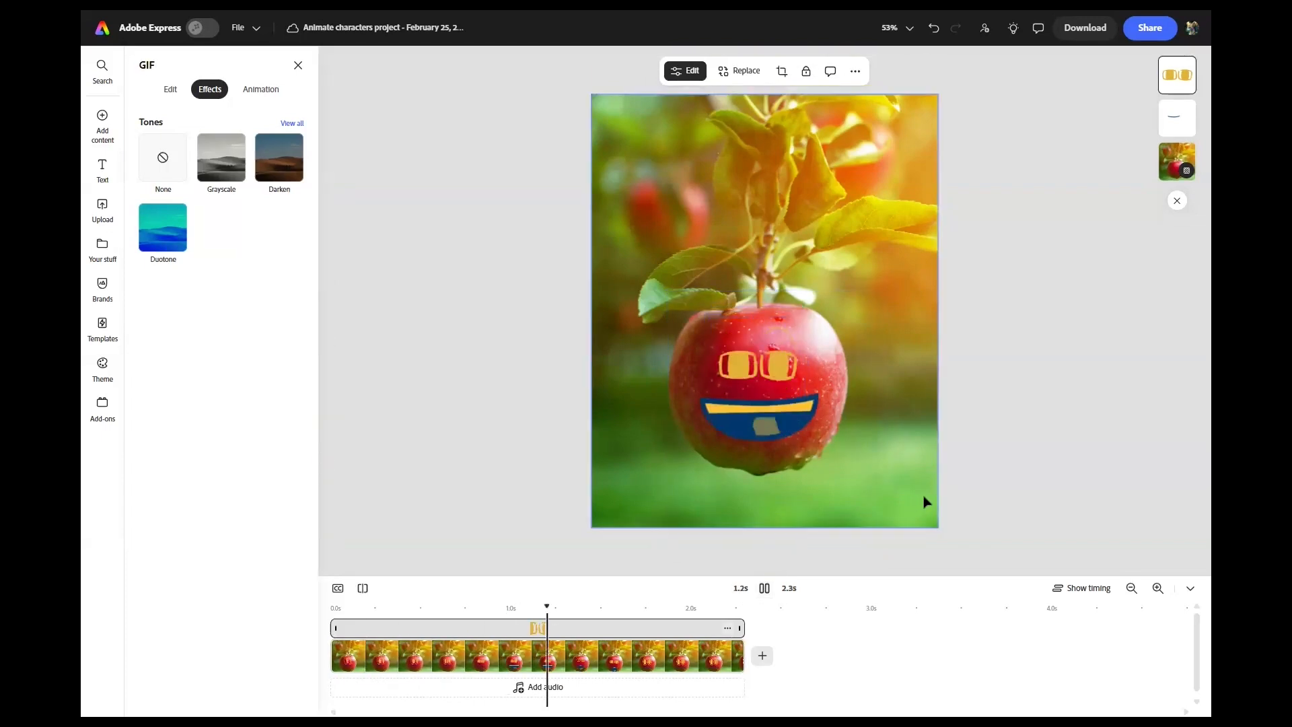
{"action": "left_click", "coordinate": [1074, 405]}
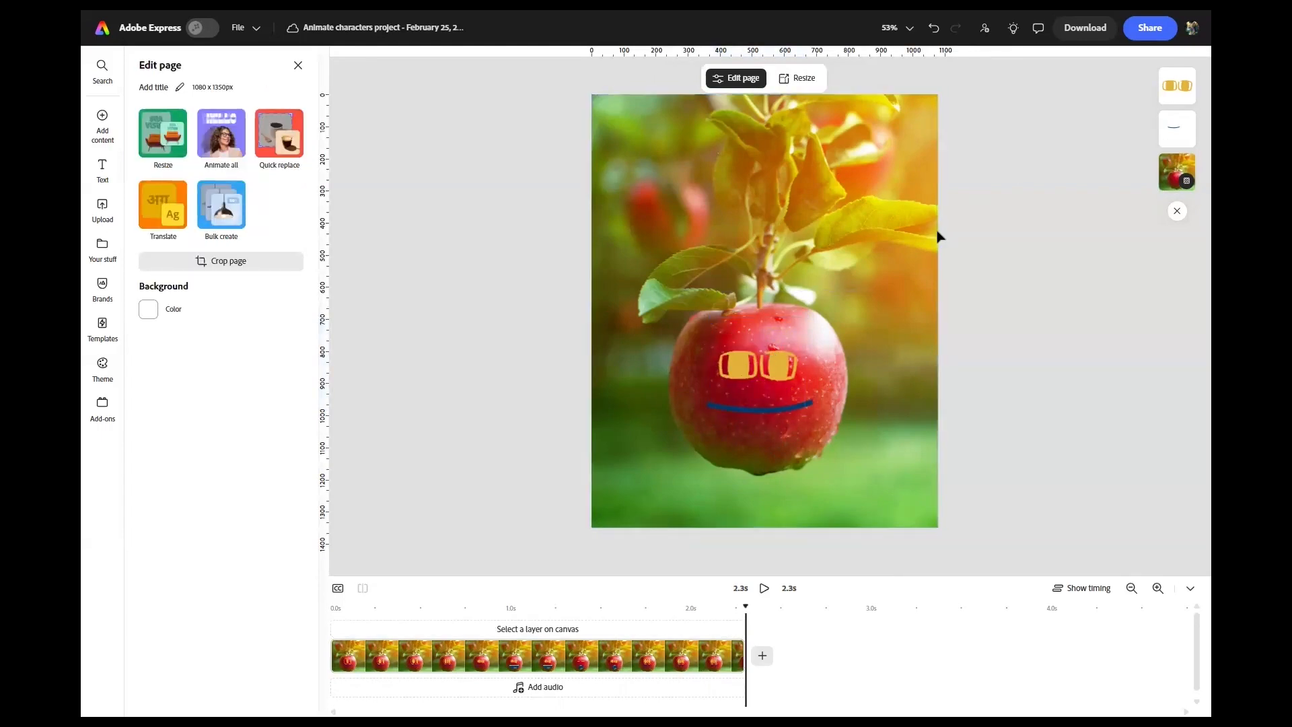
Download the finished apple animation and dismiss the download progress message.
{"action": "left_click", "coordinate": [1075, 32]}
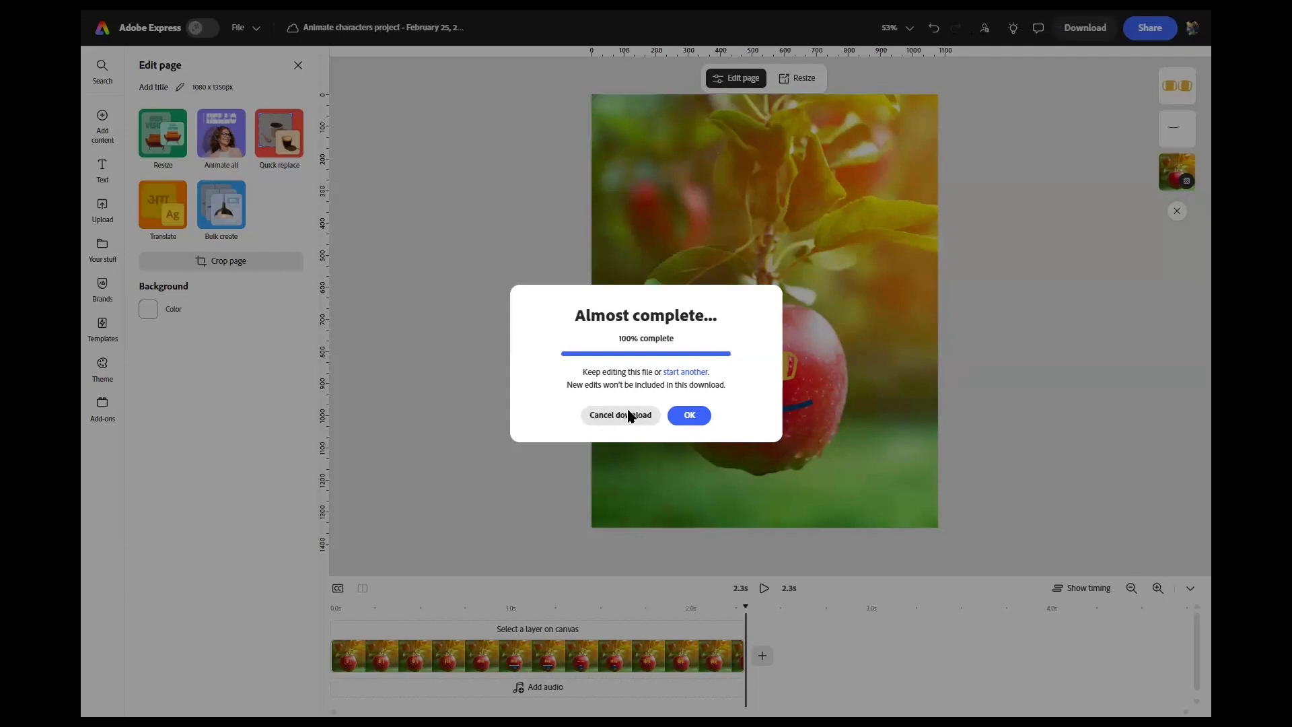
{"action": "left_click", "coordinate": [690, 415]}
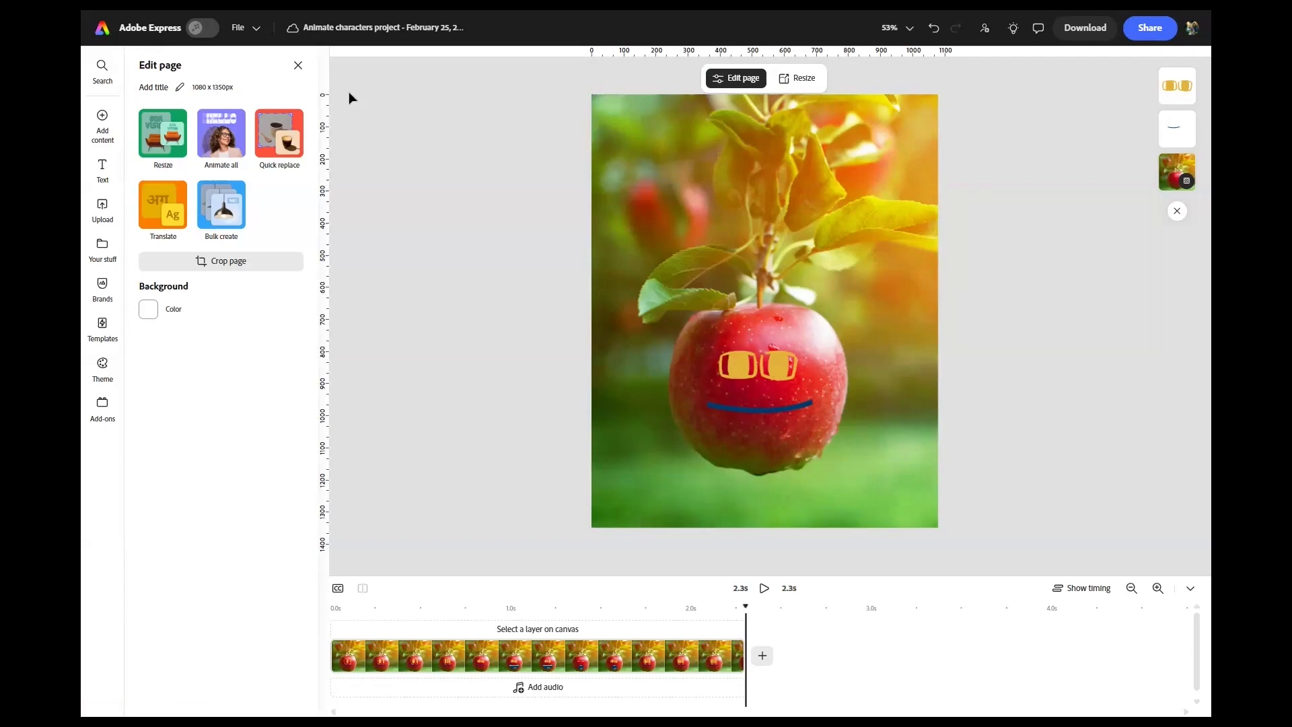
Leave the apple project, browse all recent files and open the Animate characters project with the popcorn bucket.
{"action": "left_click", "coordinate": [167, 34]}
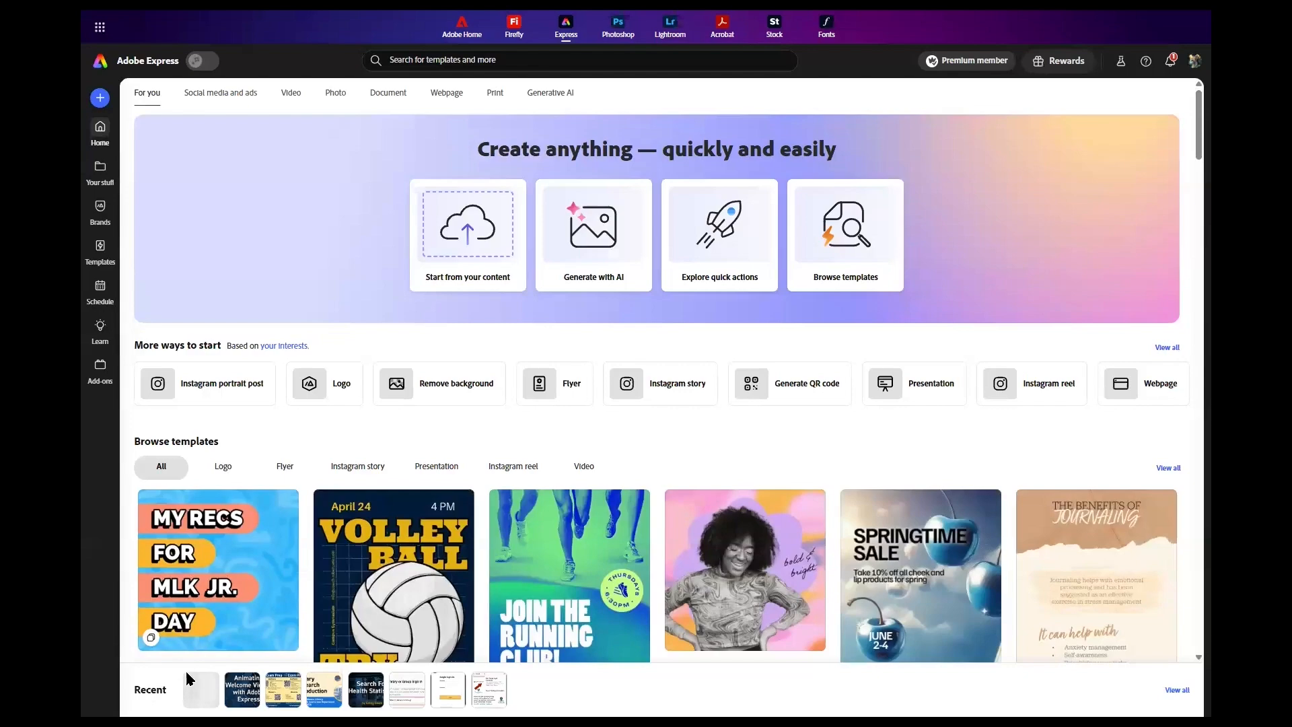
{"action": "left_click", "coordinate": [1175, 689]}
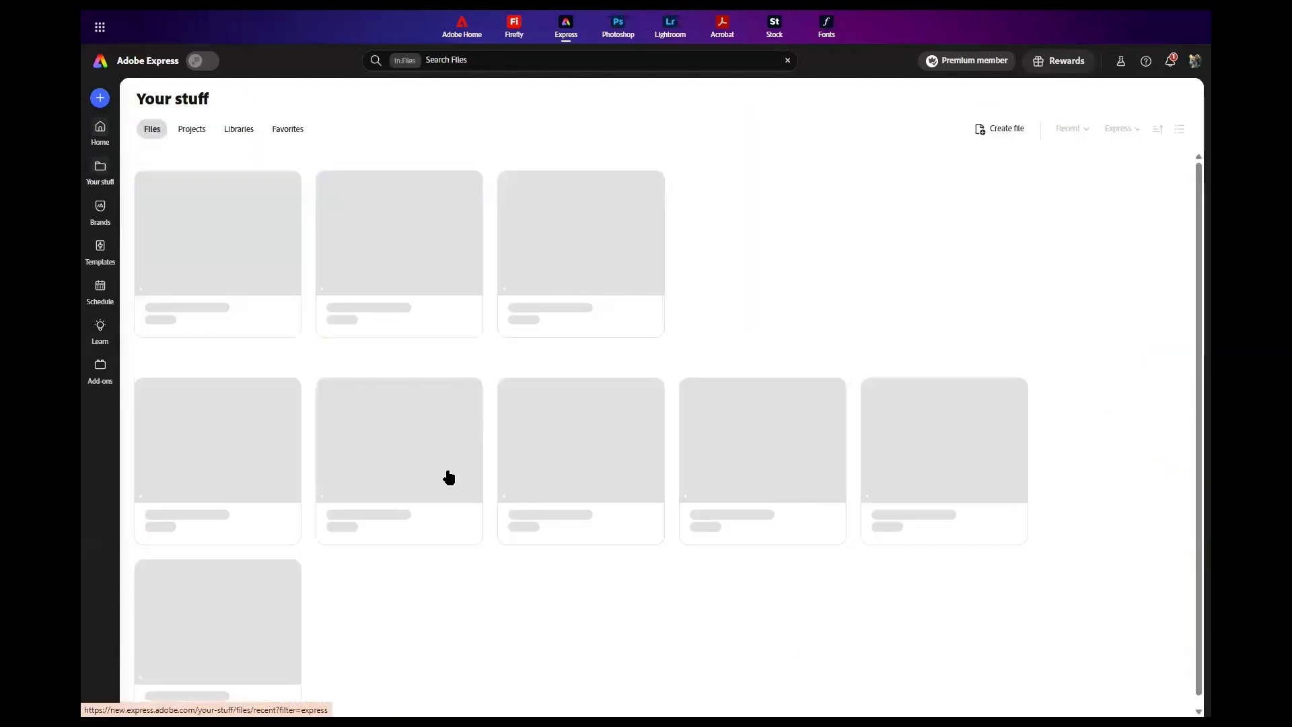
{"action": "scroll", "coordinate": [263, 579], "scroll_direction": "down", "scroll_amount": 10}
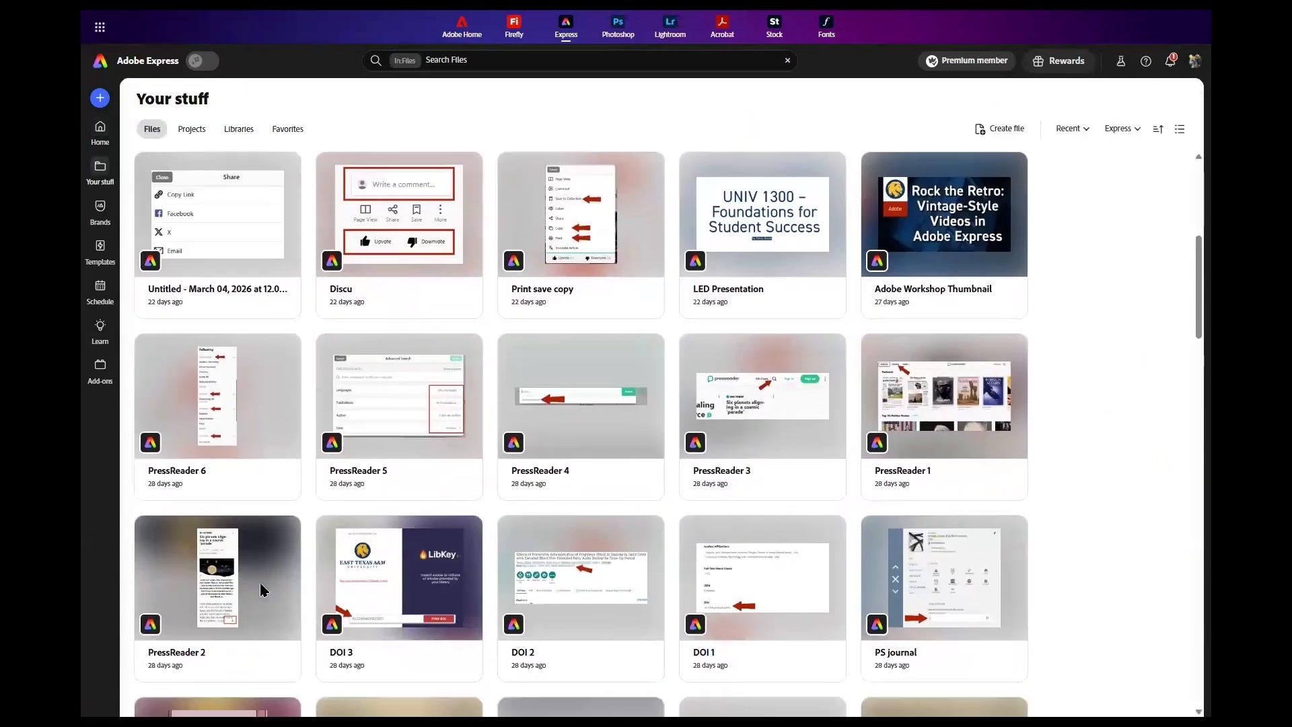
{"action": "scroll", "coordinate": [269, 564], "scroll_direction": "down", "scroll_amount": 3}
{"action": "scroll", "coordinate": [229, 472], "scroll_direction": "up", "scroll_amount": 3}
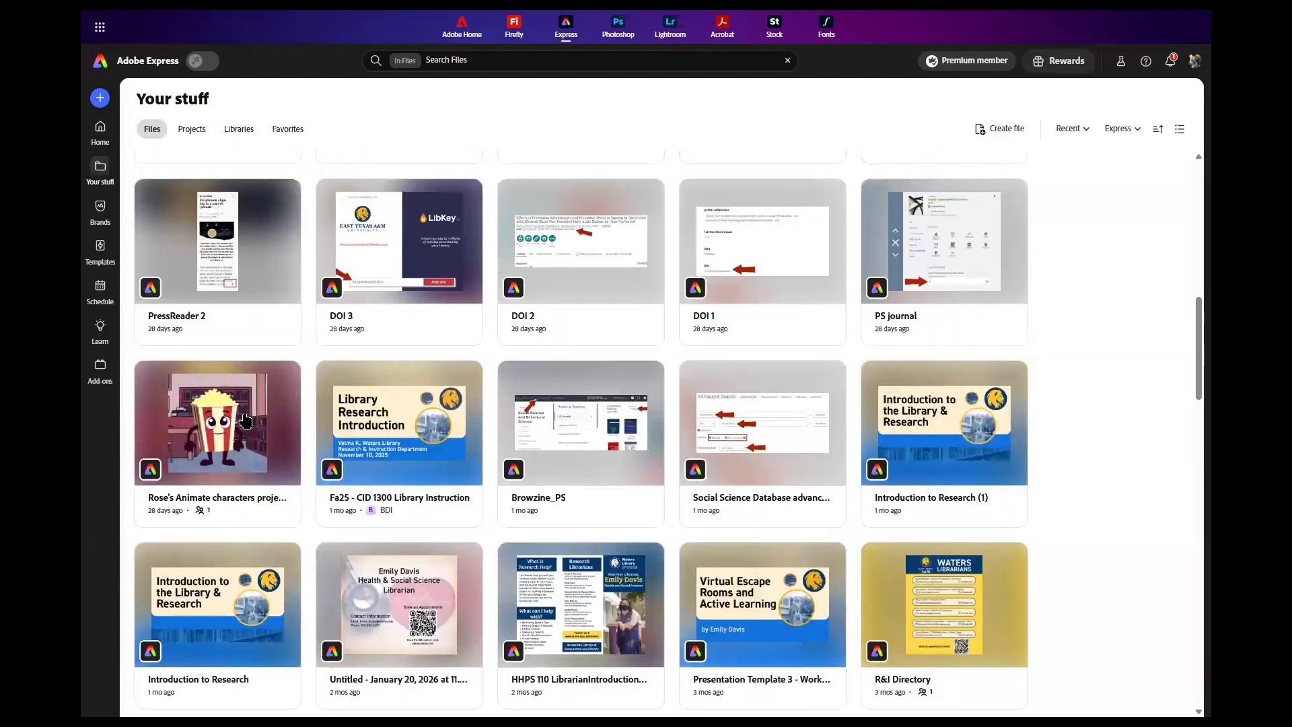
{"action": "left_click", "coordinate": [232, 425]}
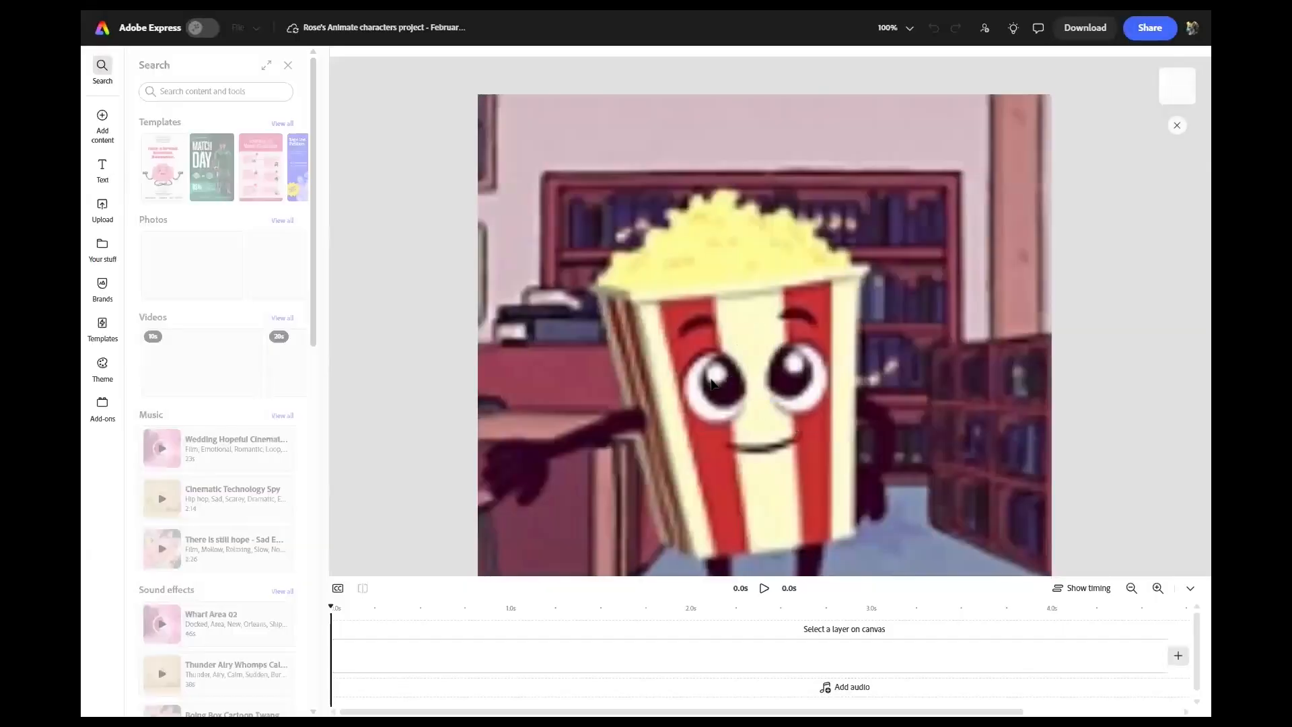
Play the popcorn bucket character's animation to examine its talking mouth and body movement.
{"action": "left_click", "coordinate": [835, 394]}
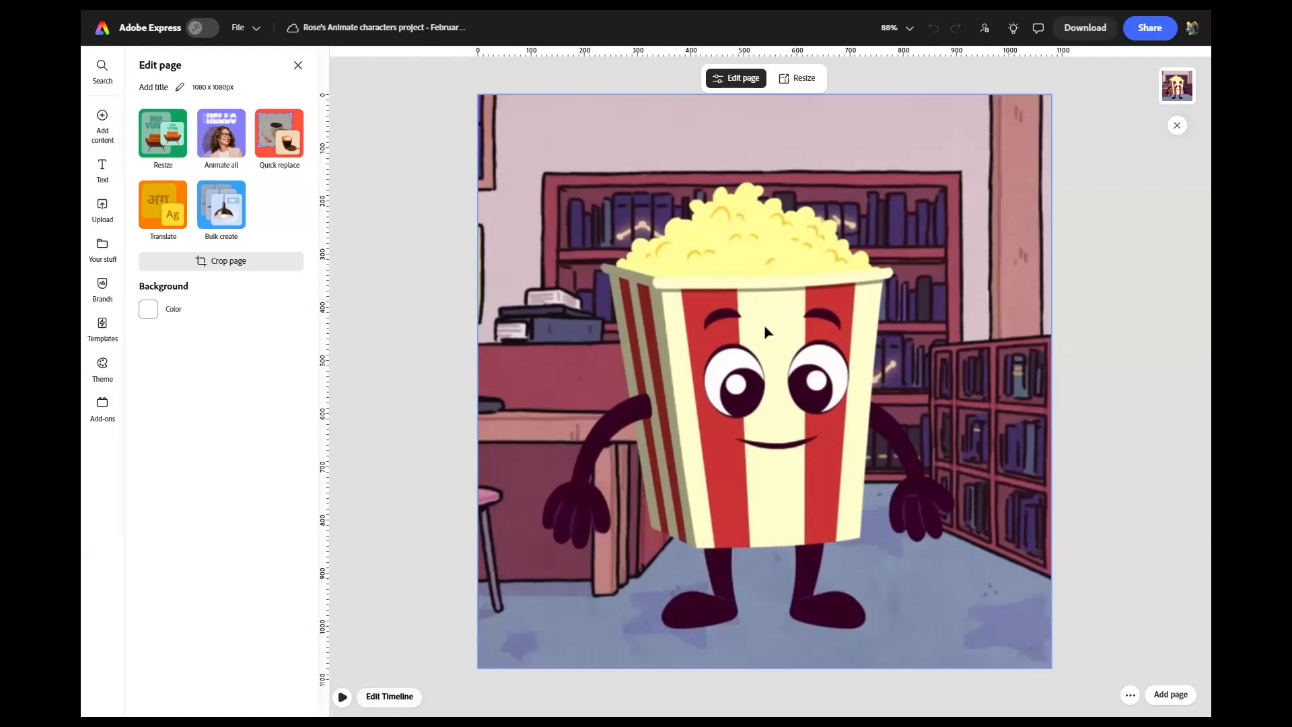
{"action": "left_click", "coordinate": [342, 696]}
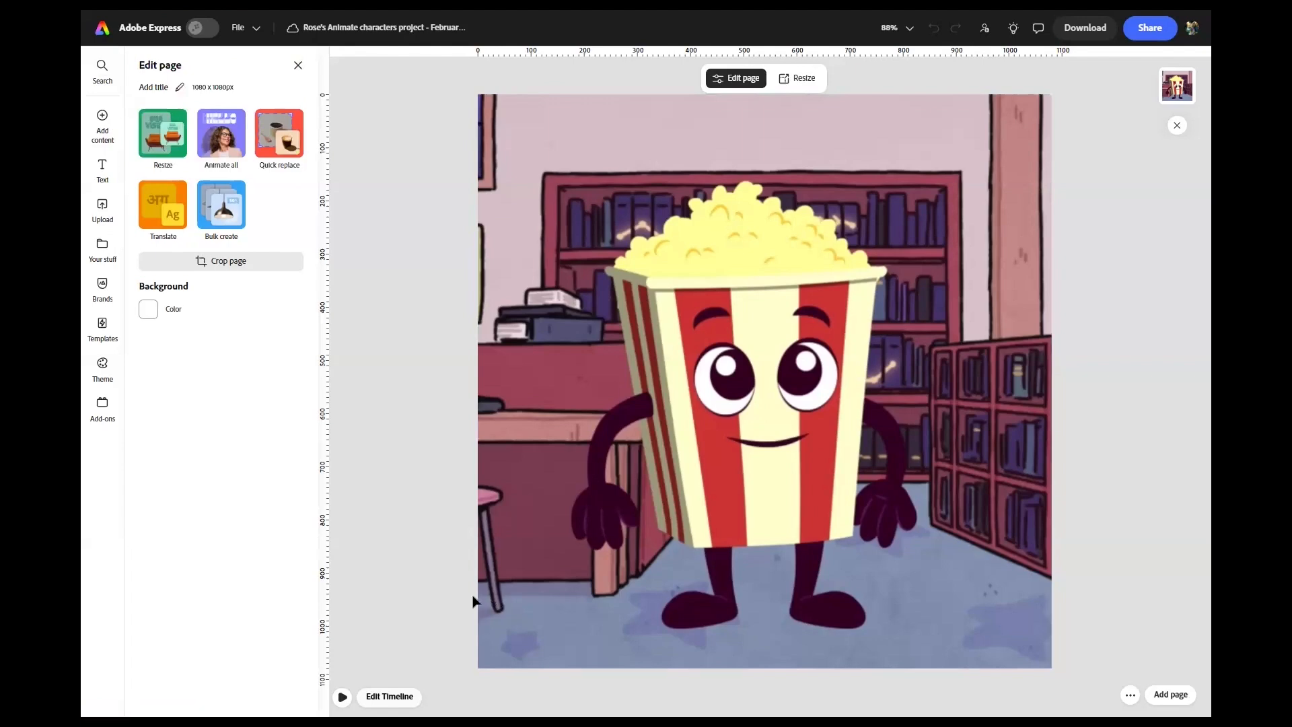
Reopen the Animate characters project with the apple and add a blank scene after the apple scene.
{"action": "left_click", "coordinate": [136, 30]}
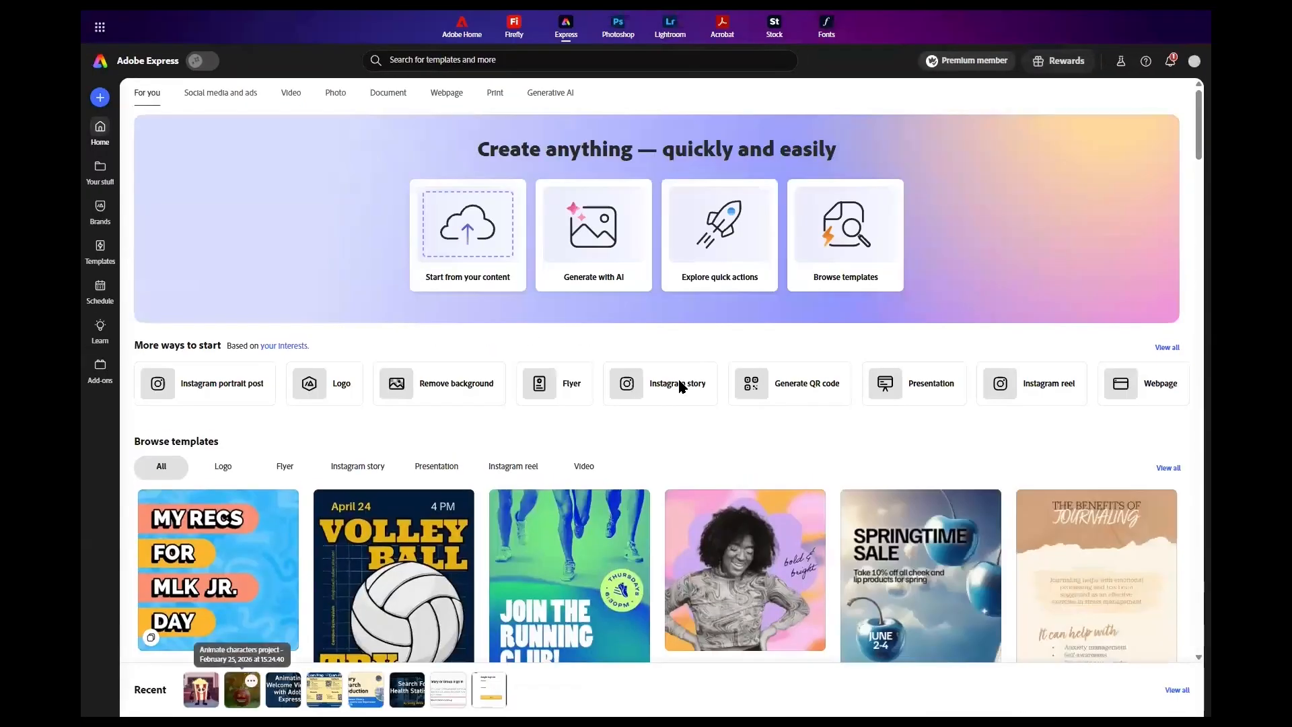
{"action": "left_click", "coordinate": [680, 383]}
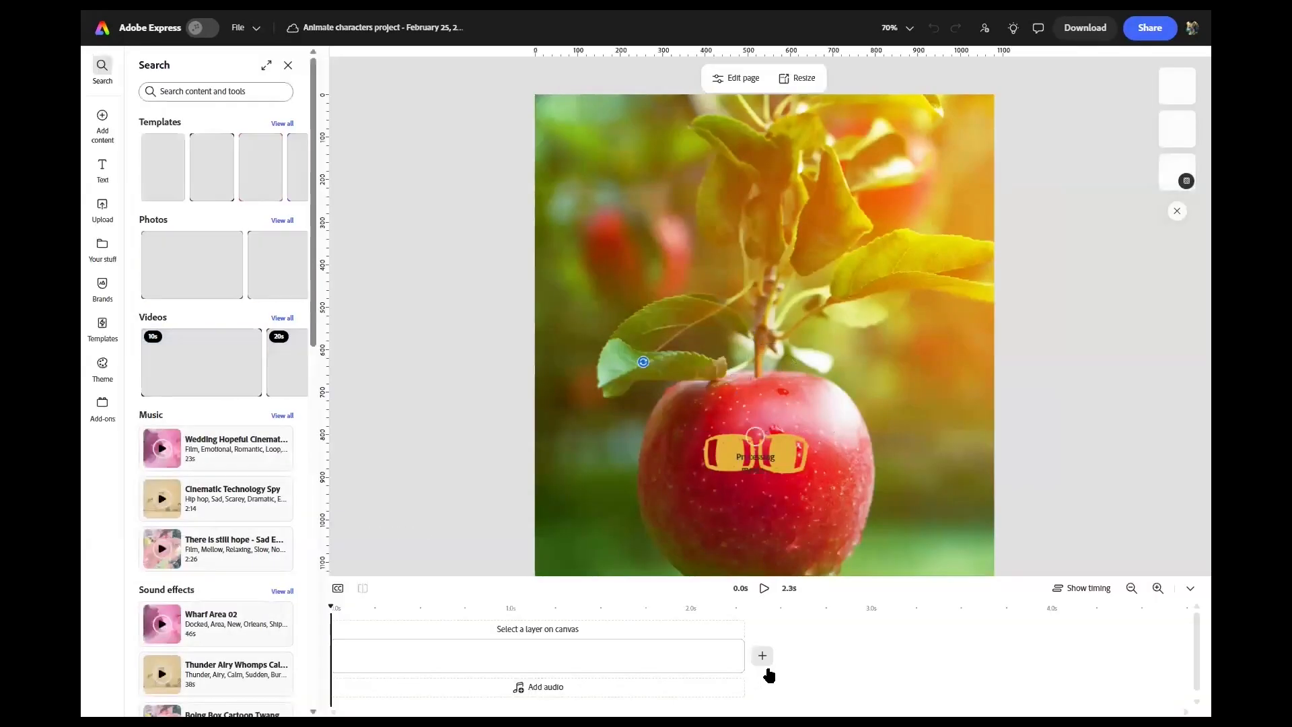
{"action": "left_click", "coordinate": [764, 656]}
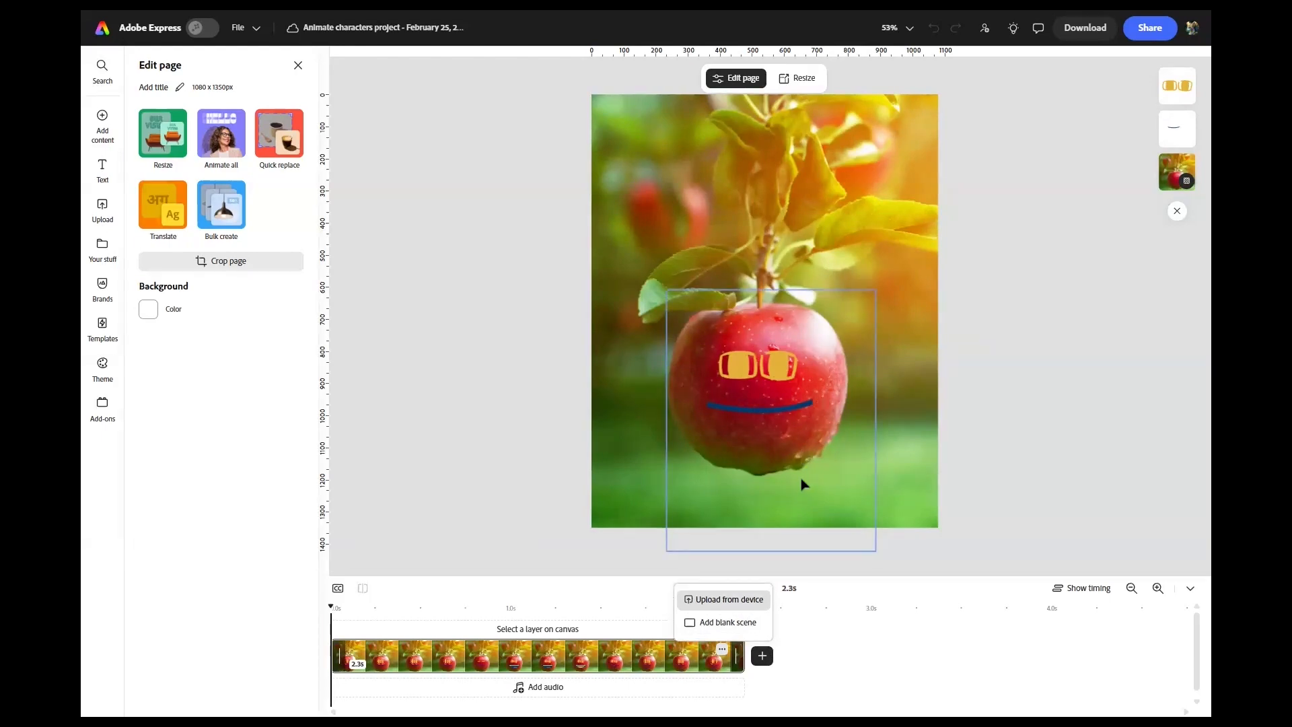
{"action": "left_click", "coordinate": [747, 622]}
Select the blank scene in the timeline and show the kinds of content that can be added to it.
{"action": "left_click", "coordinate": [711, 665]}
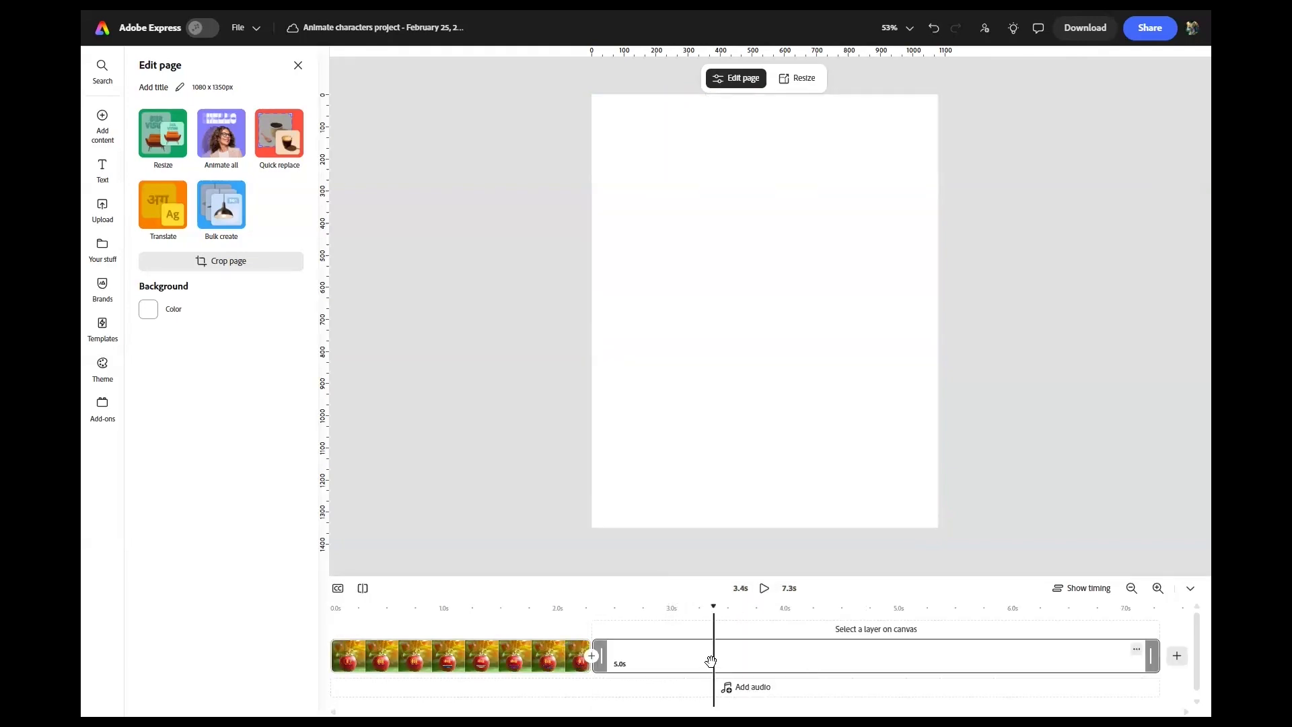
{"action": "left_click", "coordinate": [102, 116]}
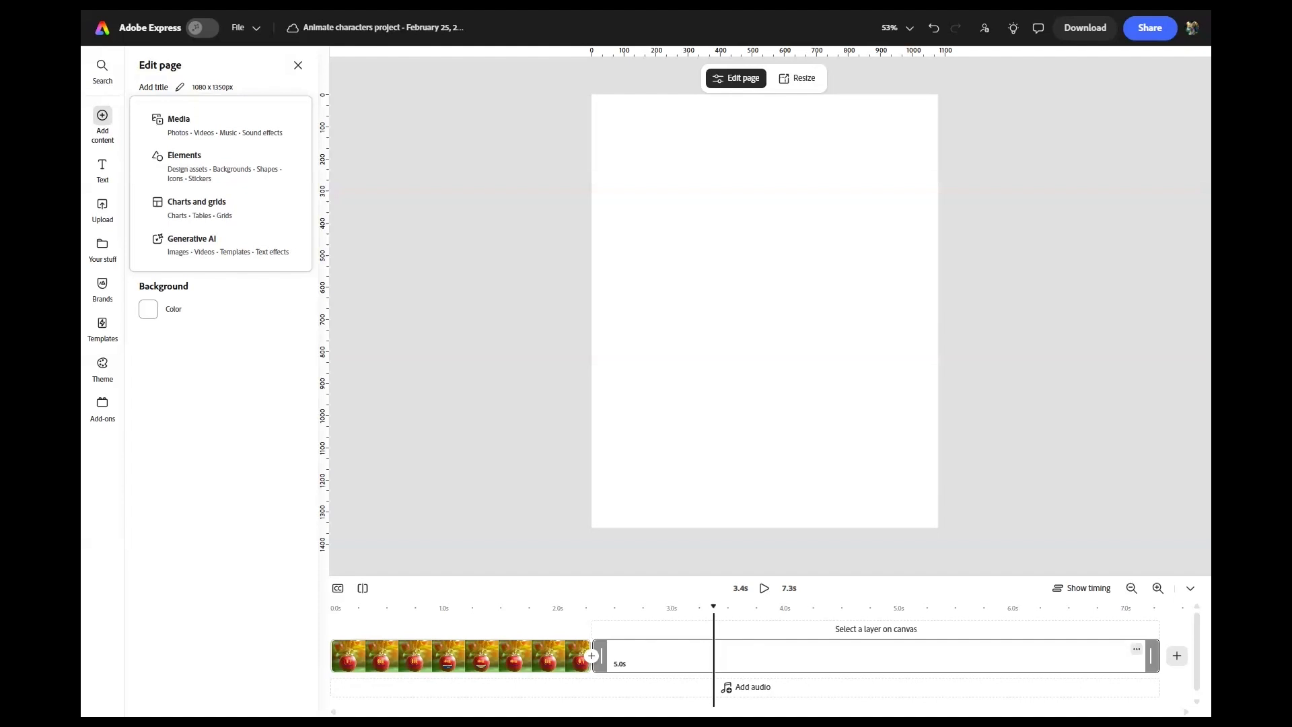